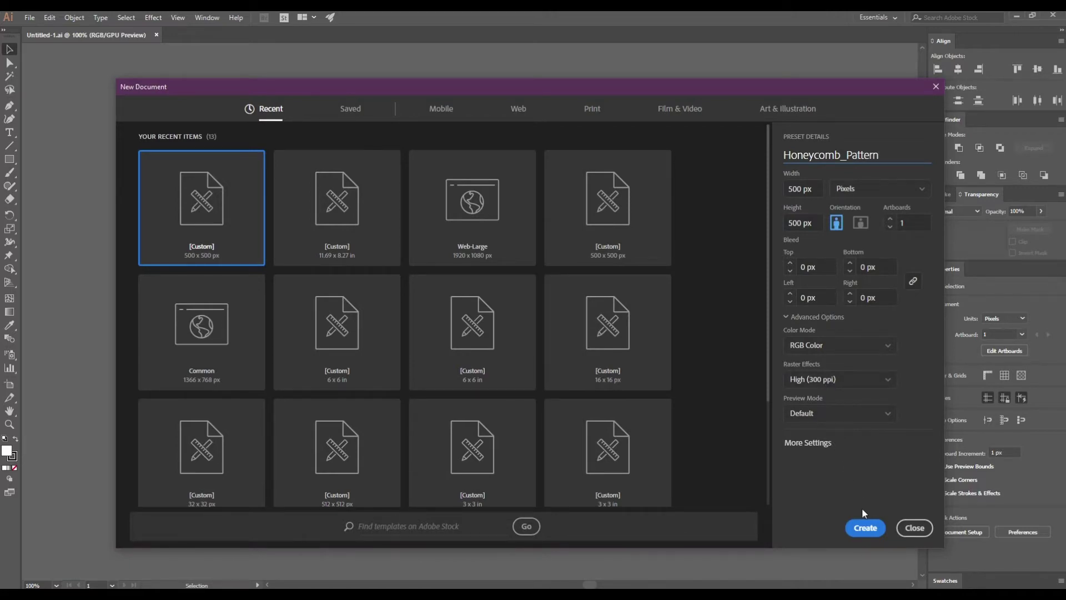
Step: Create the 500 × 500 px RGB document named Honeycomb_Pattern
{"action": "left_click", "coordinate": [865, 527]}
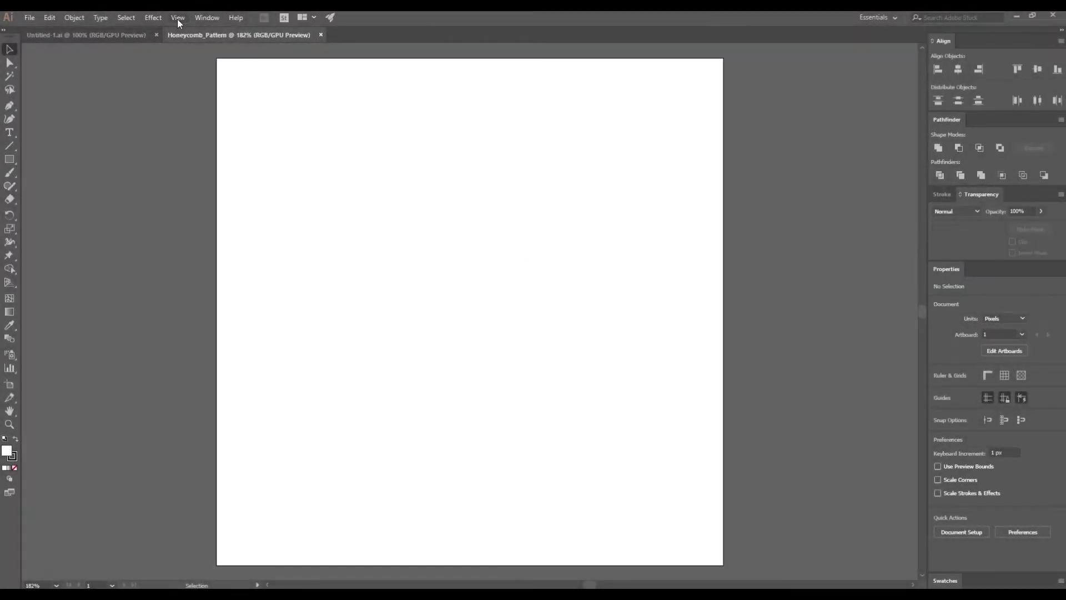
Step: Draw a six-sided, 50 px radius hexagon on the artboard and swap its fill and stroke
{"action": "left_click", "coordinate": [177, 18]}
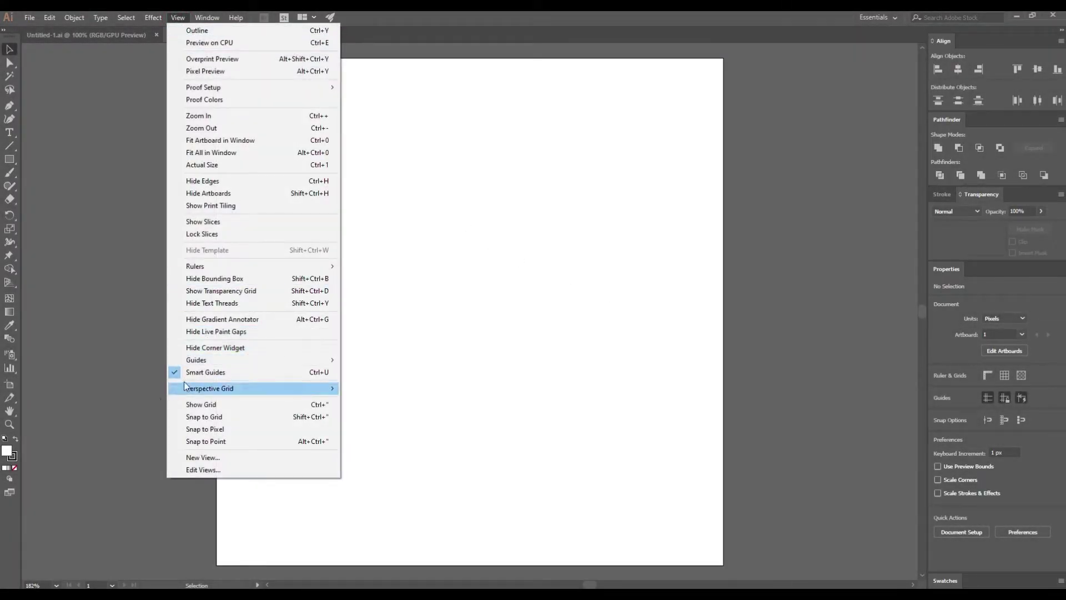
{"action": "left_click", "coordinate": [121, 311]}
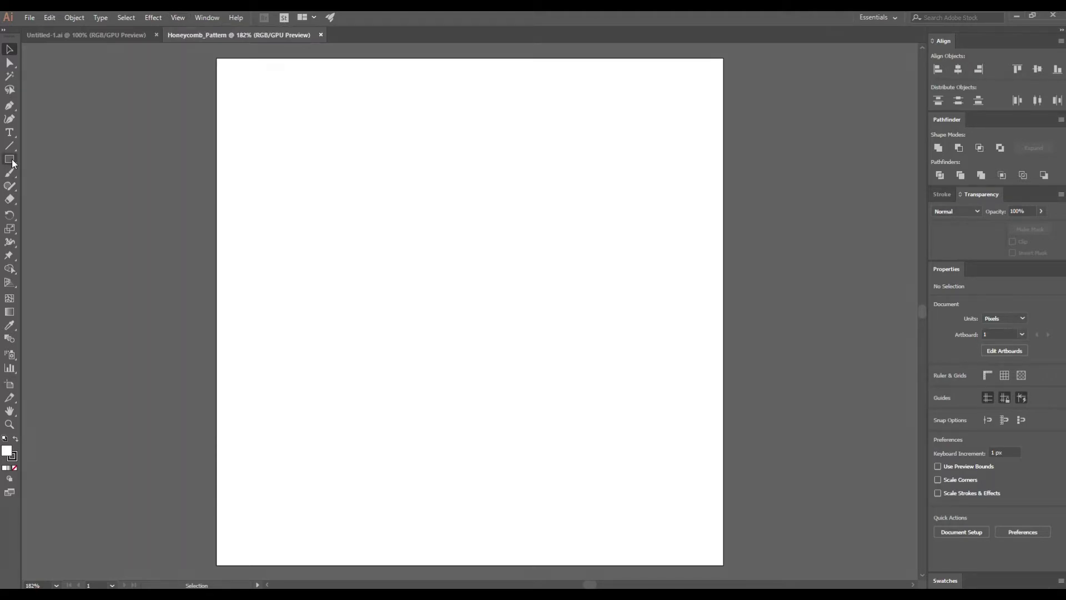
{"action": "left_click_drag", "start_coordinate": [11, 159], "coordinate": [34, 200]}
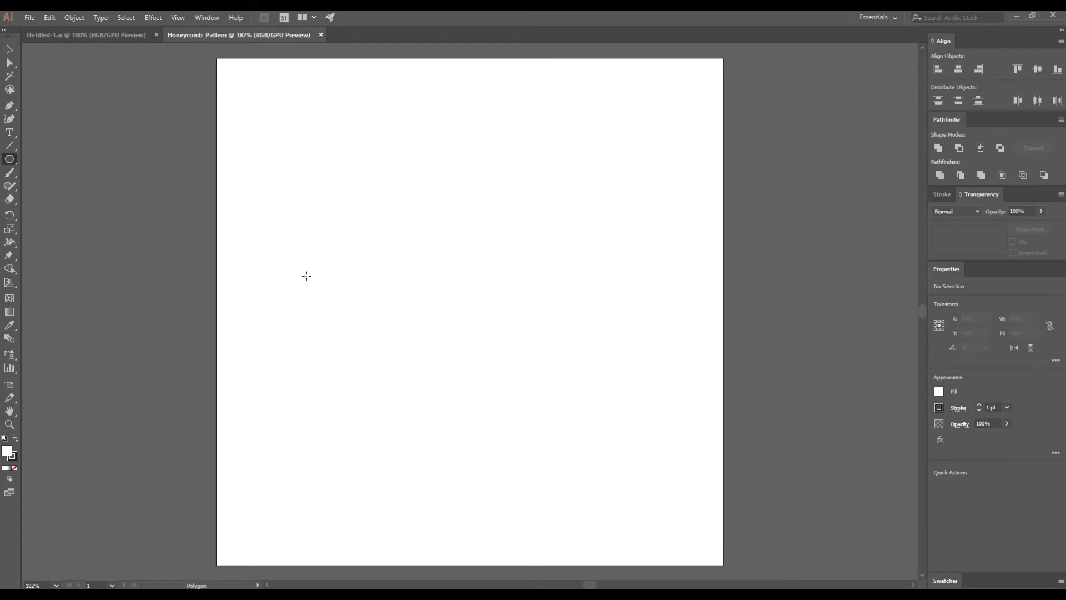
{"action": "left_click", "coordinate": [414, 274]}
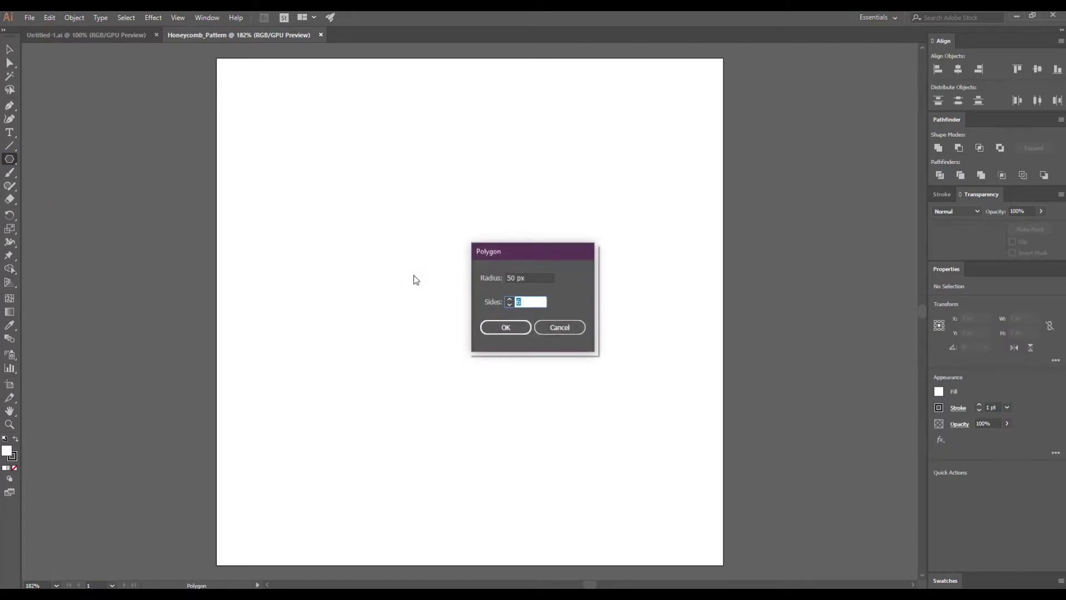
{"action": "left_click", "coordinate": [520, 325]}
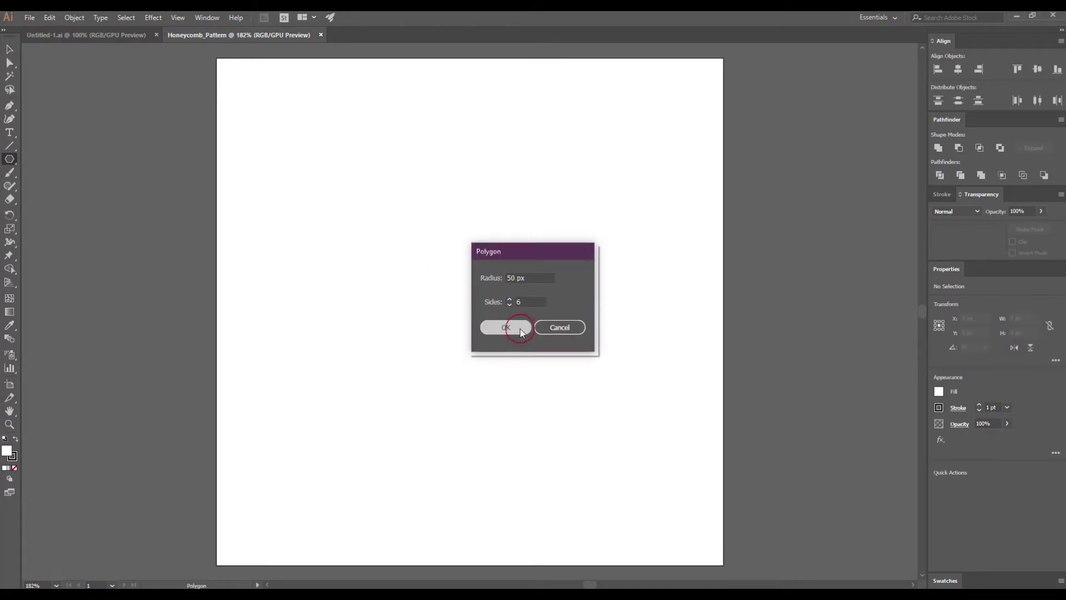
{"action": "left_click", "coordinate": [15, 440]}
Step: Set the hexagon's stroke to None and make its fill the active colour
{"action": "left_click", "coordinate": [12, 457]}
{"action": "left_click", "coordinate": [14, 468]}
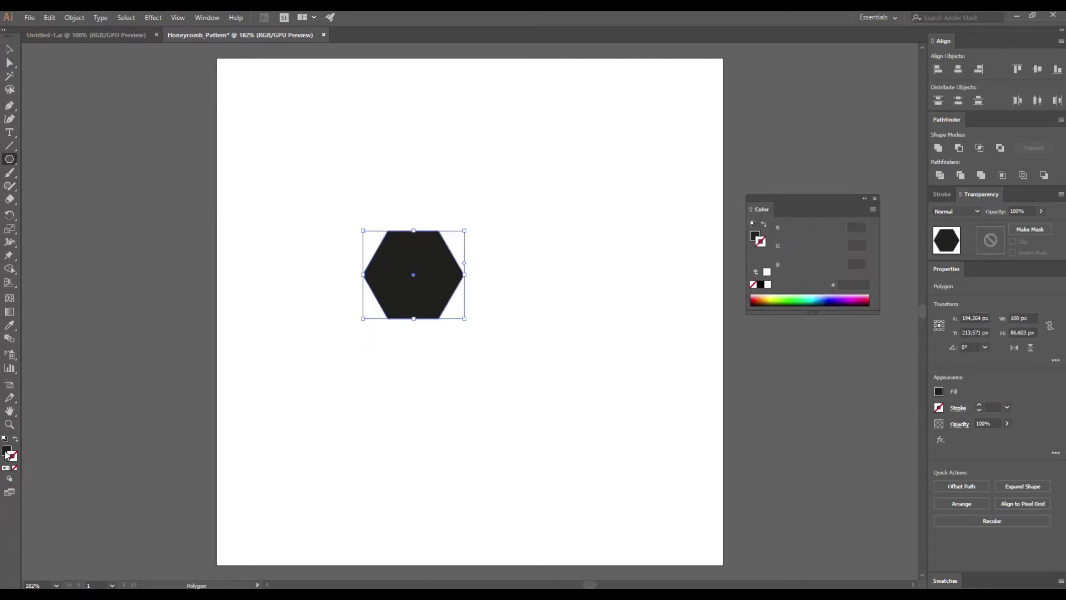
{"action": "left_click", "coordinate": [7, 453]}
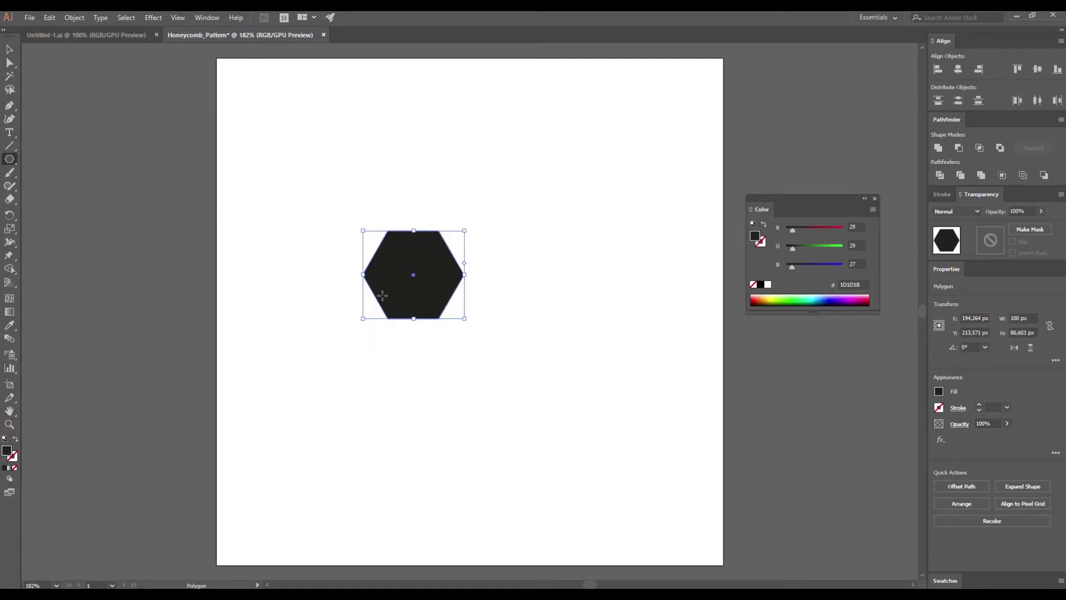
Step: Rotate the hexagon 30° so it stands point-up
{"action": "left_click", "coordinate": [74, 17]}
{"action": "mouse_move", "coordinate": [83, 30]}
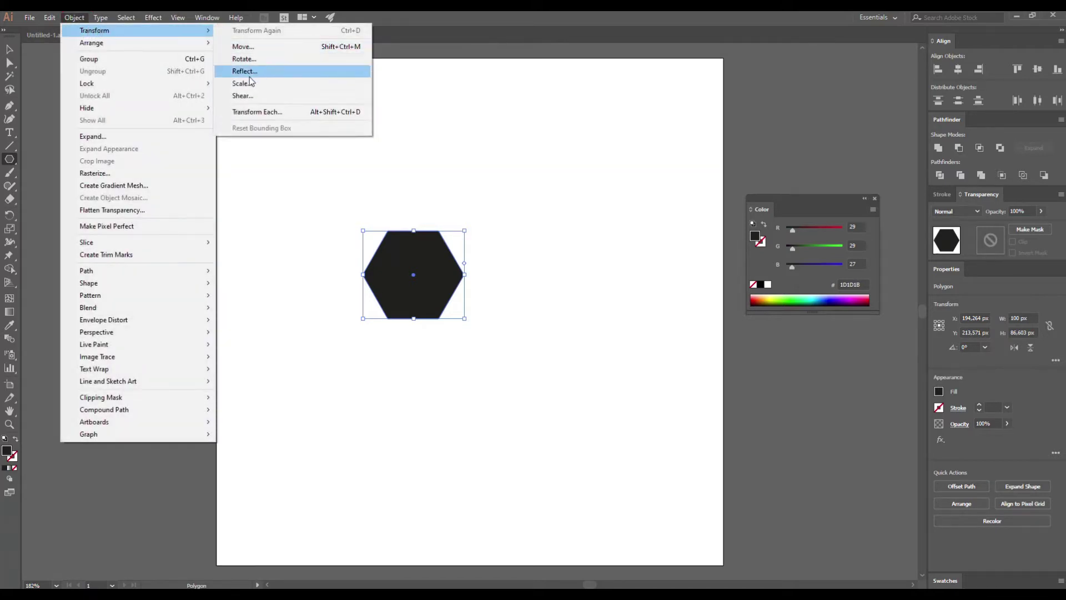
{"action": "left_click", "coordinate": [244, 59]}
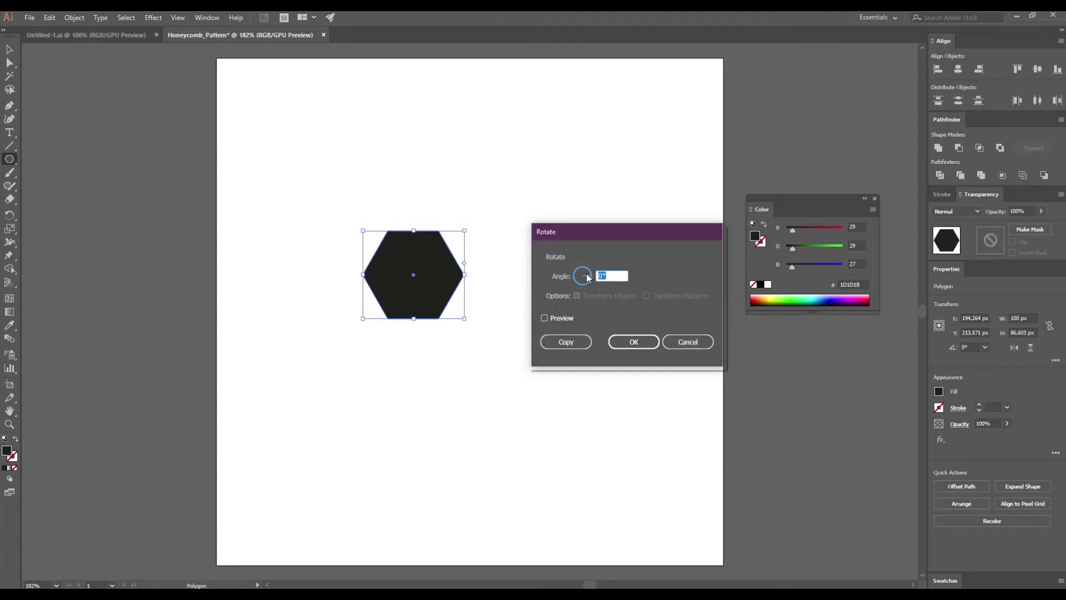
{"action": "type", "text": "30"}
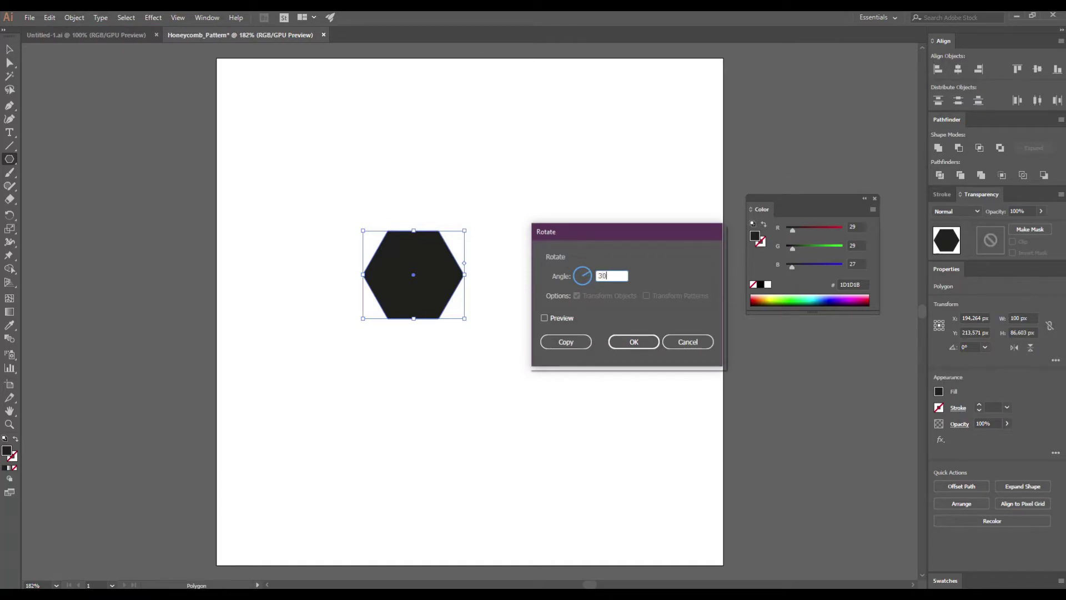
{"action": "left_click", "coordinate": [633, 342]}
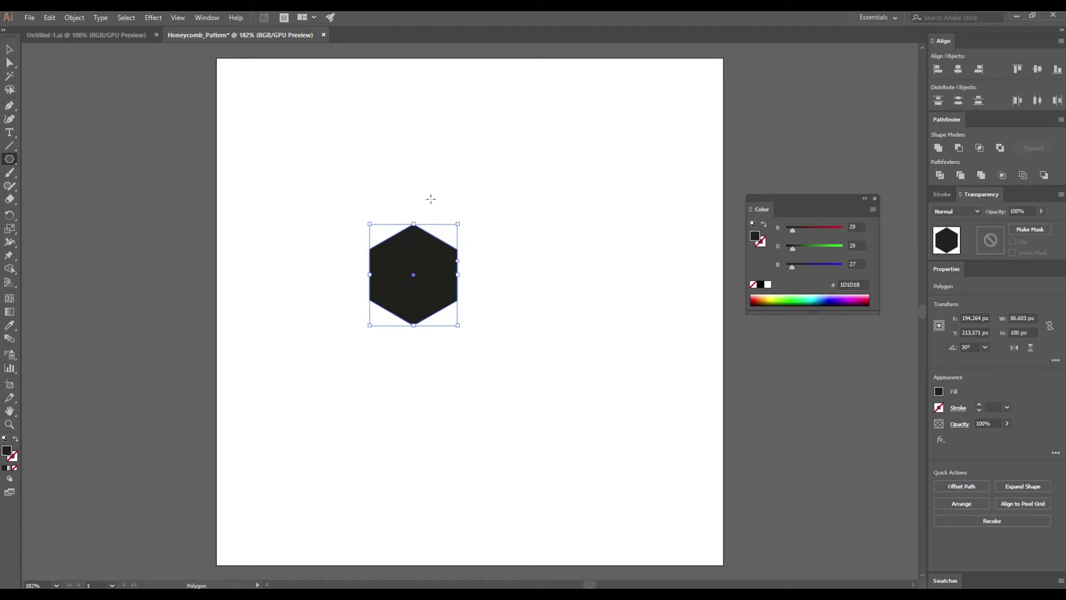
Step: Create a 4 px outward offset copy of the hexagon with Offset Path
{"action": "left_click", "coordinate": [74, 17]}
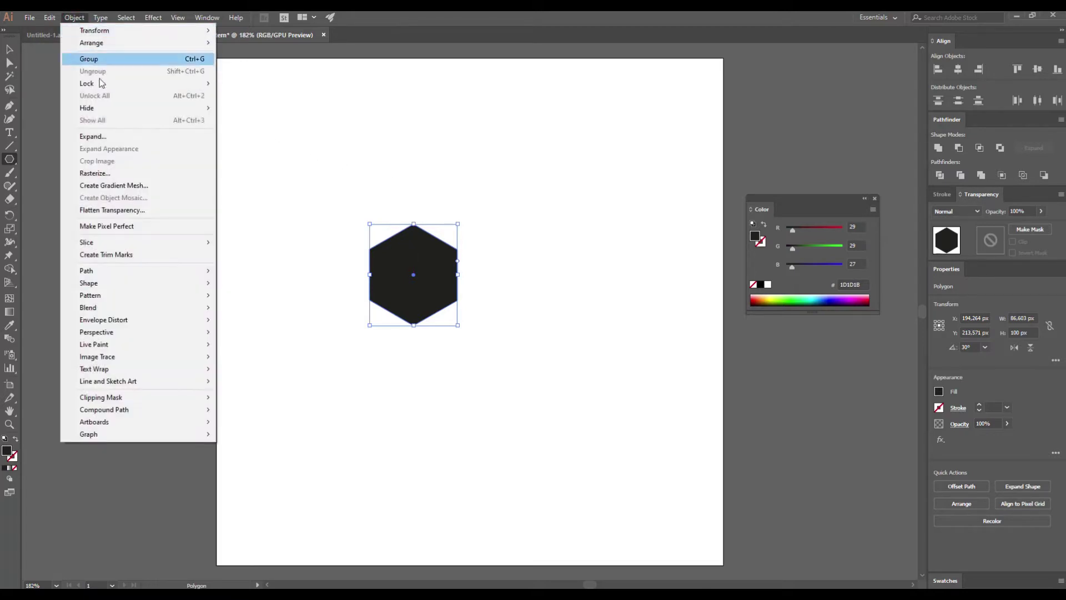
{"action": "mouse_move", "coordinate": [168, 270]}
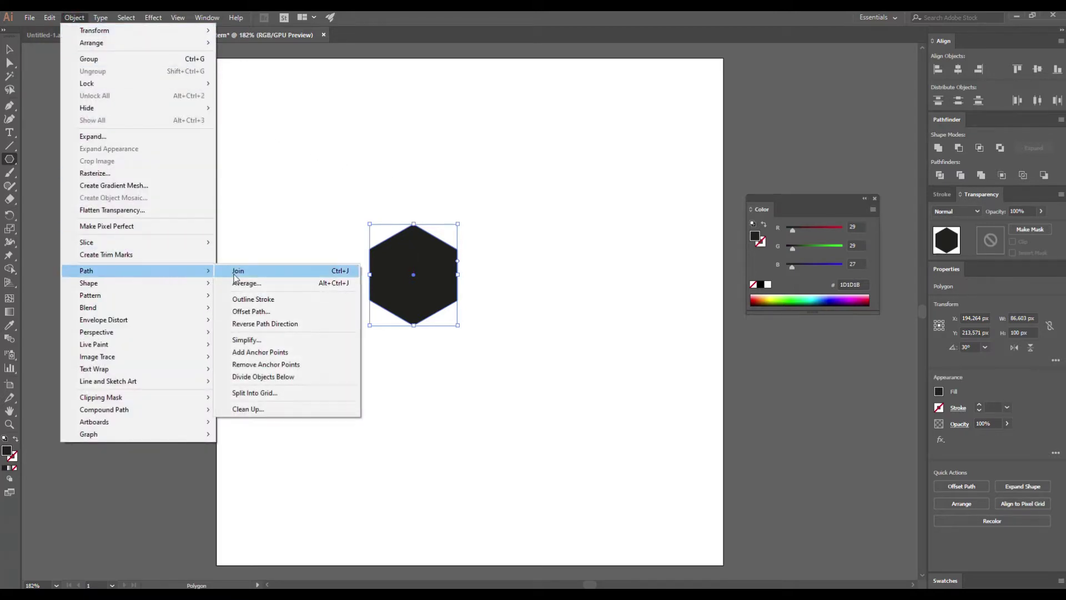
{"action": "left_click", "coordinate": [268, 311]}
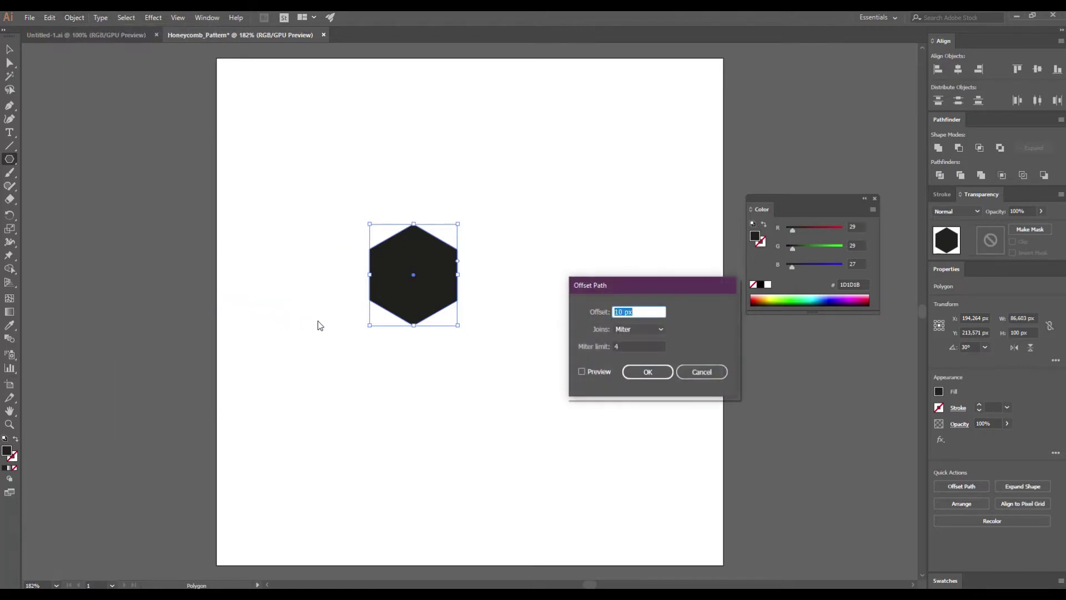
{"action": "double_click", "coordinate": [619, 312]}
{"action": "type", "text": "4"}
{"action": "left_click", "coordinate": [654, 374]}
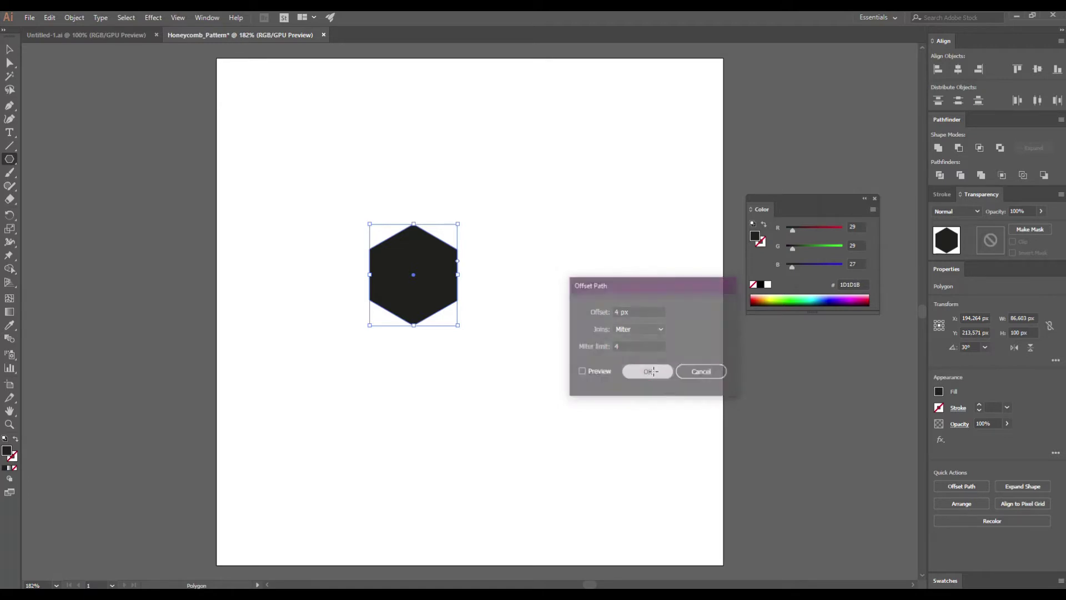
Step: Colour the offset copy pink and move both hexagons to the artboard's top-left corner
{"action": "key", "text": "v"}
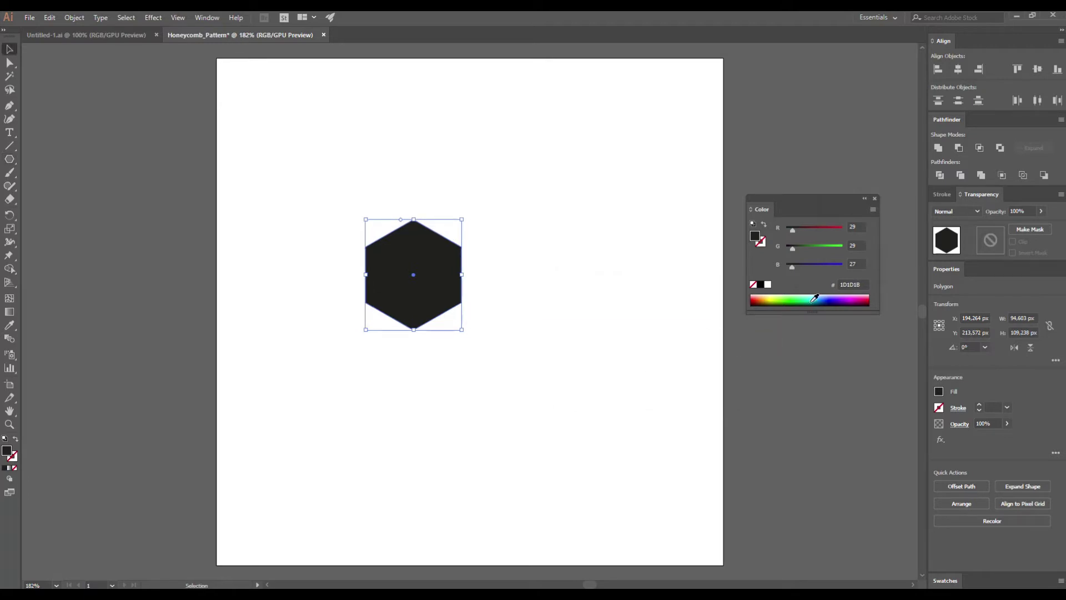
{"action": "left_click", "coordinate": [863, 299]}
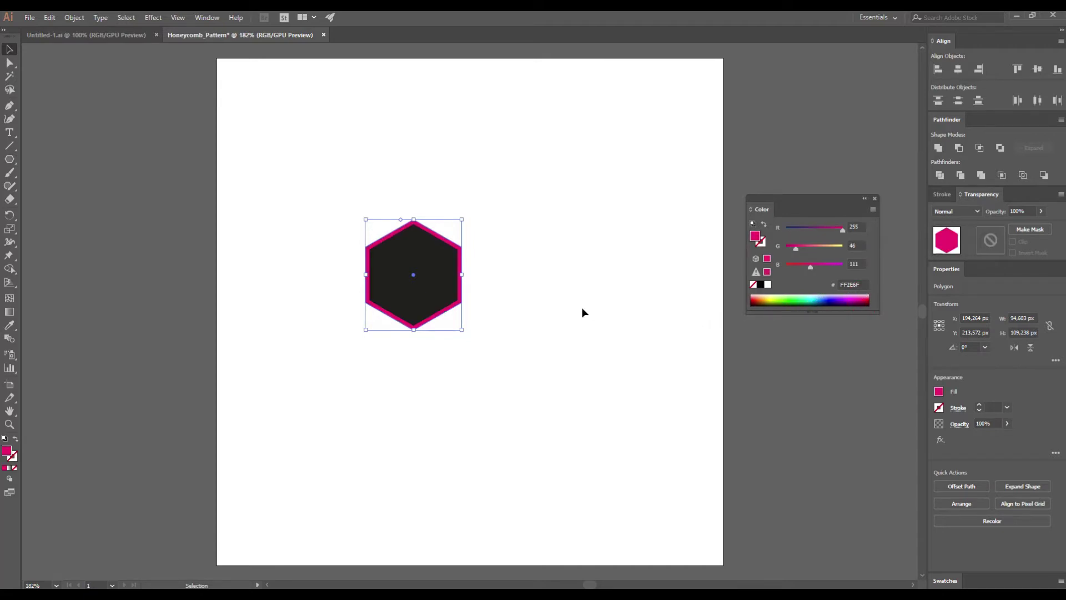
{"action": "left_click_drag", "start_coordinate": [393, 231], "coordinate": [309, 139]}
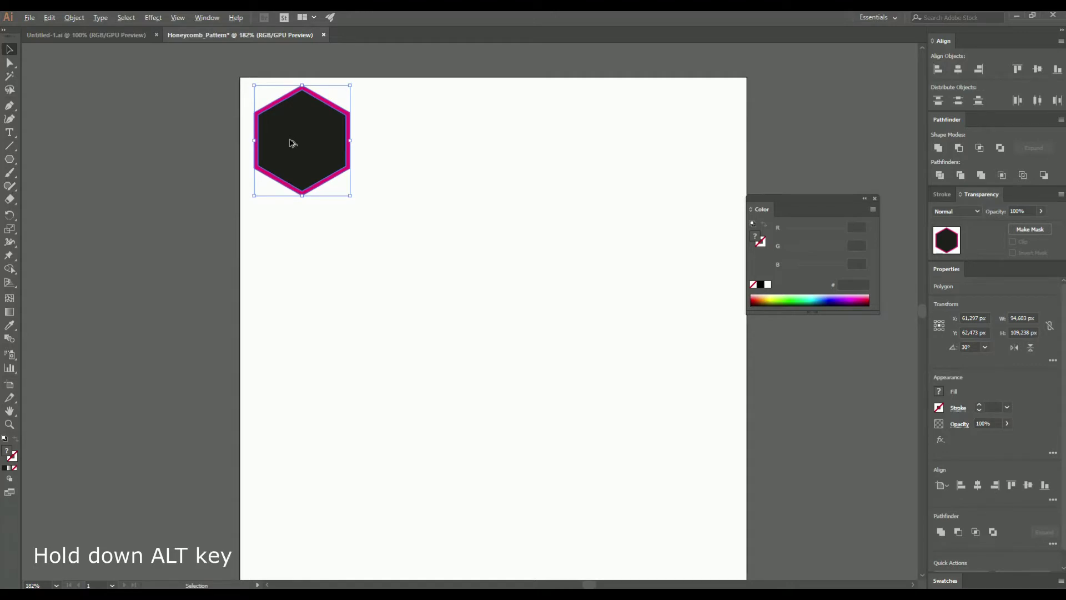
Step: Duplicate the pink-bordered hexagon rightward into an edge-to-edge row of five
{"action": "left_click_drag", "start_coordinate": [290, 142], "coordinate": [475, 138]}
{"action": "left_click_drag", "start_coordinate": [475, 138], "coordinate": [565, 137]}
{"action": "left_click_drag", "start_coordinate": [565, 138], "coordinate": [661, 139]}
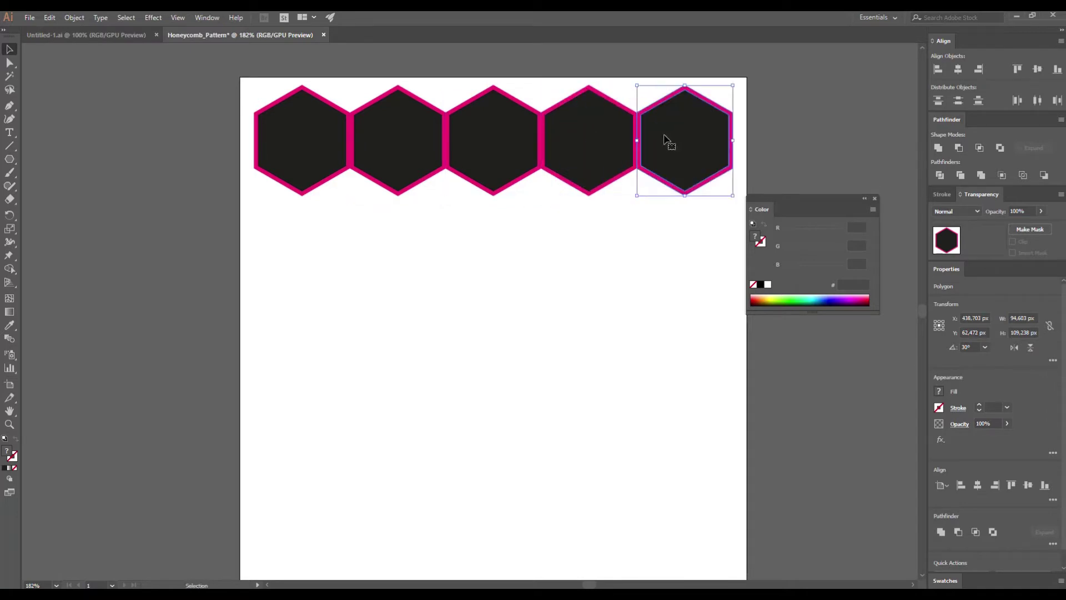
{"action": "left_click", "coordinate": [223, 114]}
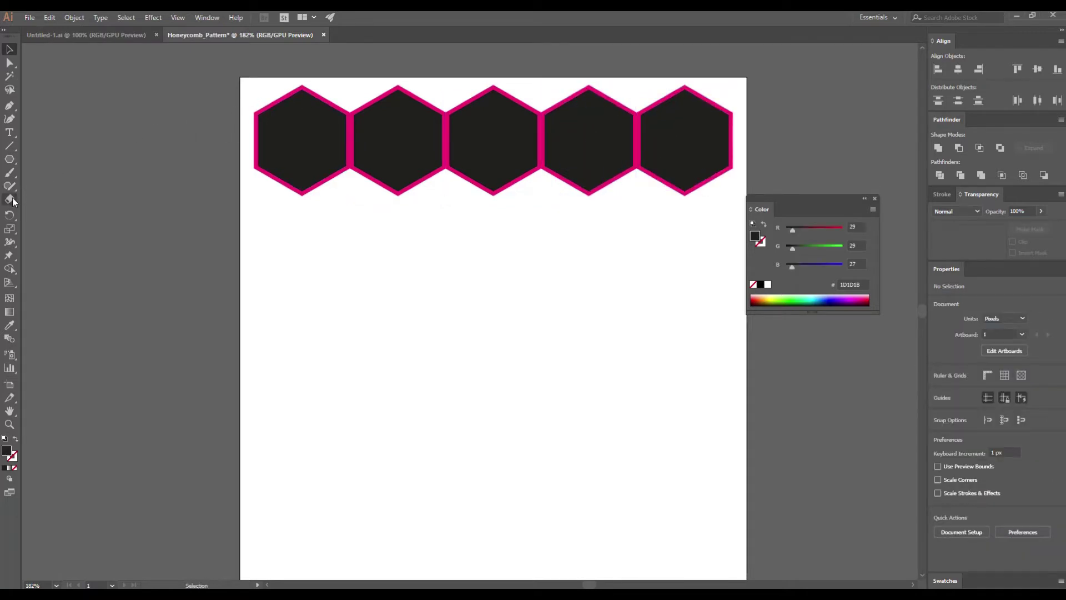
Step: Use the Scissors tool to cut the first hexagon's border at its top and lower-right corners
{"action": "left_click_drag", "start_coordinate": [12, 198], "coordinate": [56, 213]}
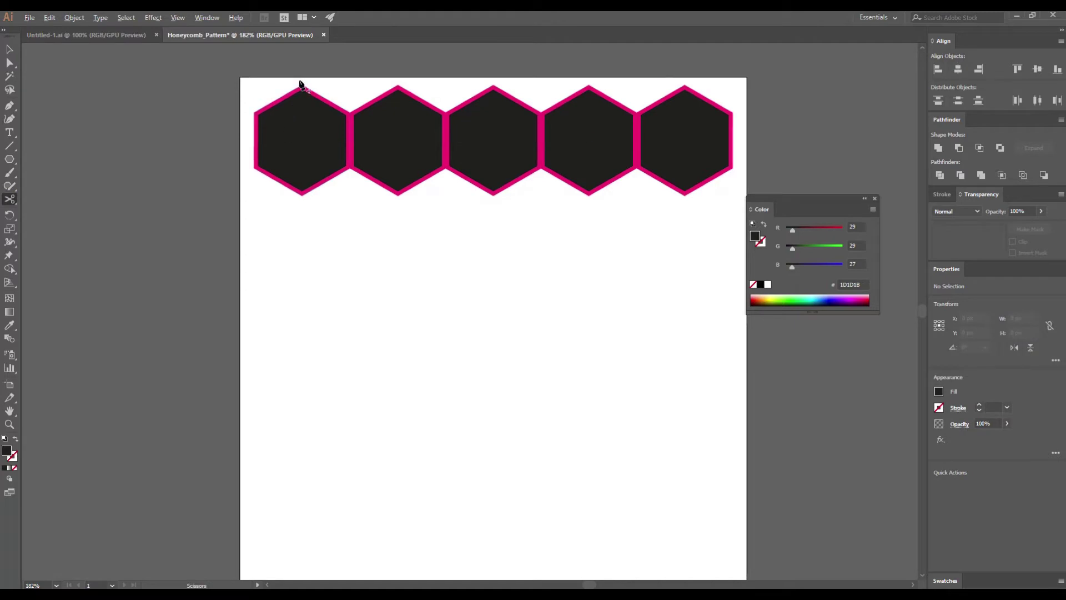
{"action": "scroll", "coordinate": [300, 85], "scroll_direction": "up", "scroll_amount": 5}
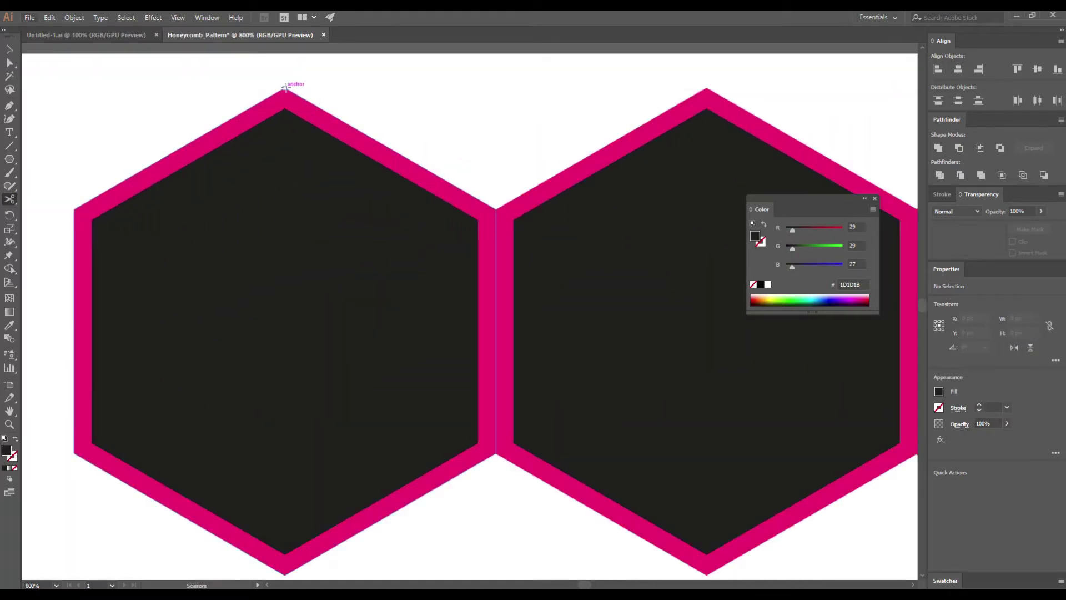
{"action": "left_click", "coordinate": [285, 87]}
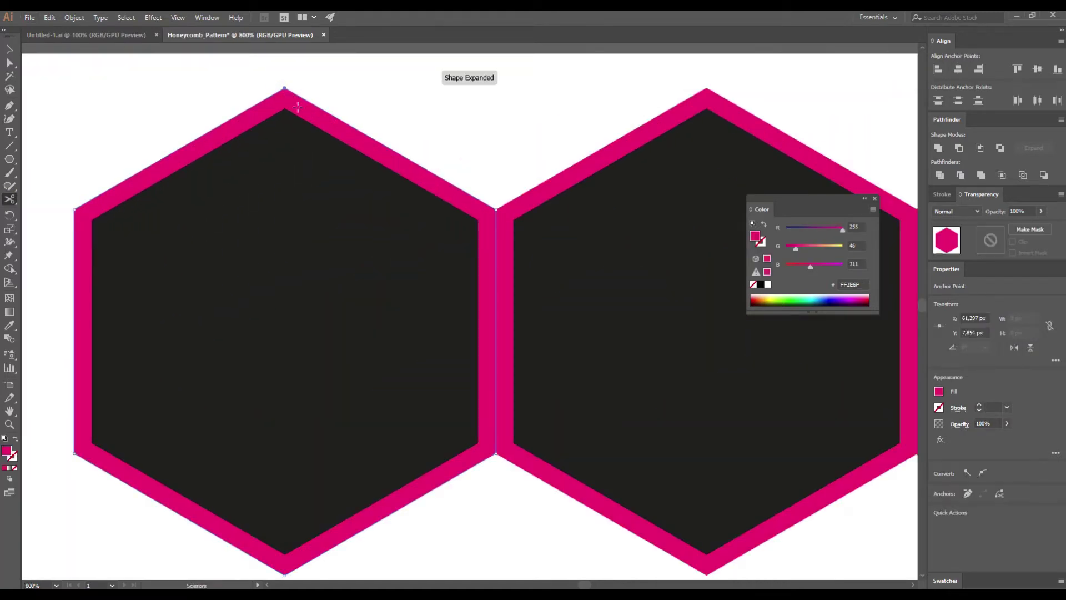
{"action": "left_click", "coordinate": [496, 453]}
{"action": "scroll", "coordinate": [528, 395], "scroll_direction": "down", "scroll_amount": 1}
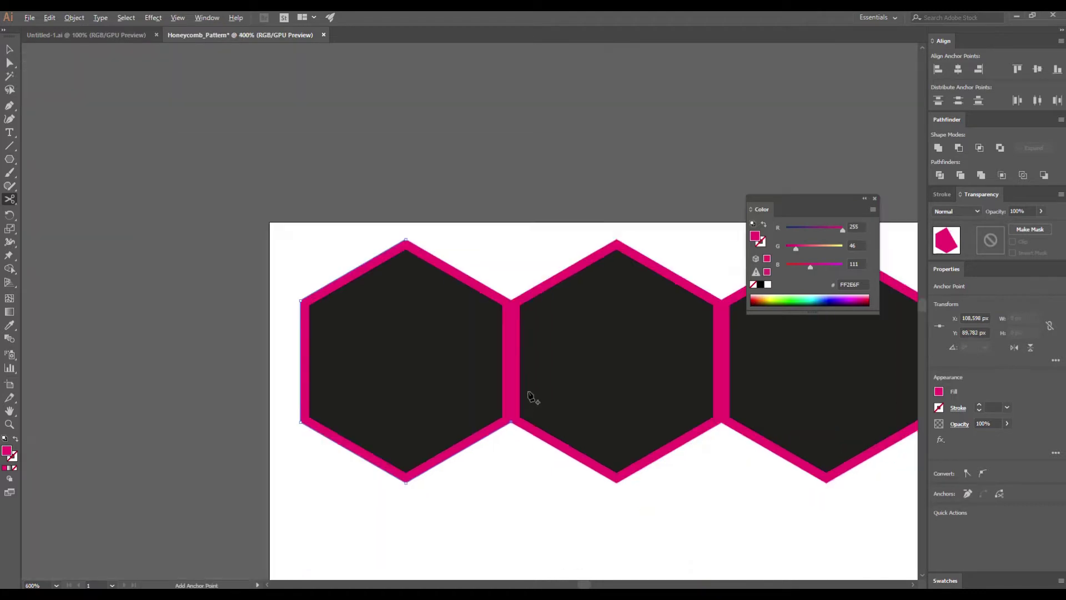
{"action": "scroll", "coordinate": [530, 396], "scroll_direction": "down", "scroll_amount": 3}
{"action": "left_click_drag", "start_coordinate": [655, 459], "coordinate": [449, 337]}
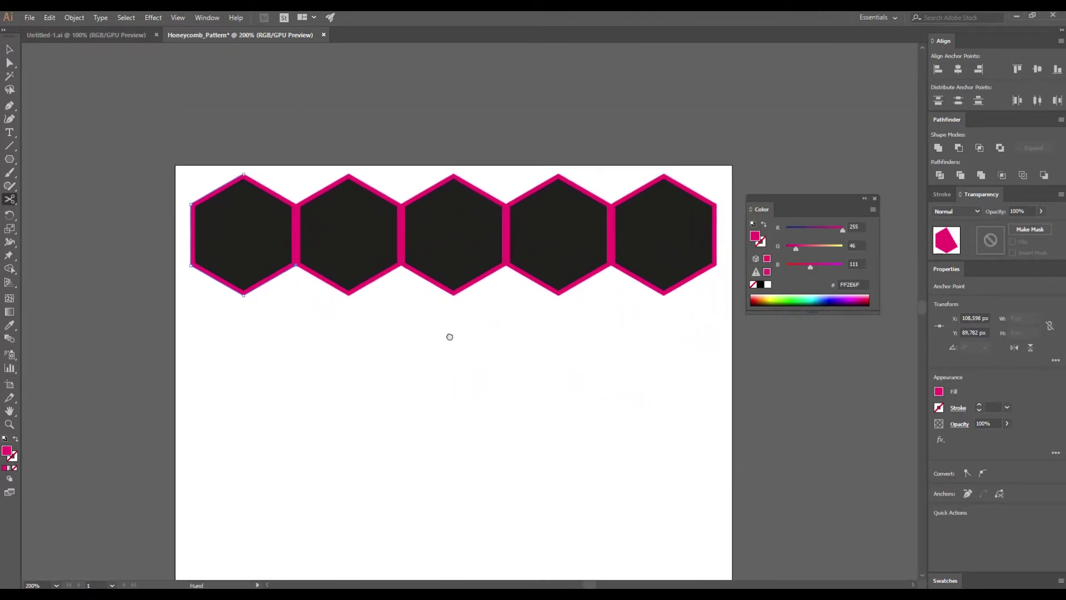
{"action": "left_click", "coordinate": [10, 49]}
Step: Copy the row of five hexagons offset down-right as a staggered second row
{"action": "left_click", "coordinate": [71, 109]}
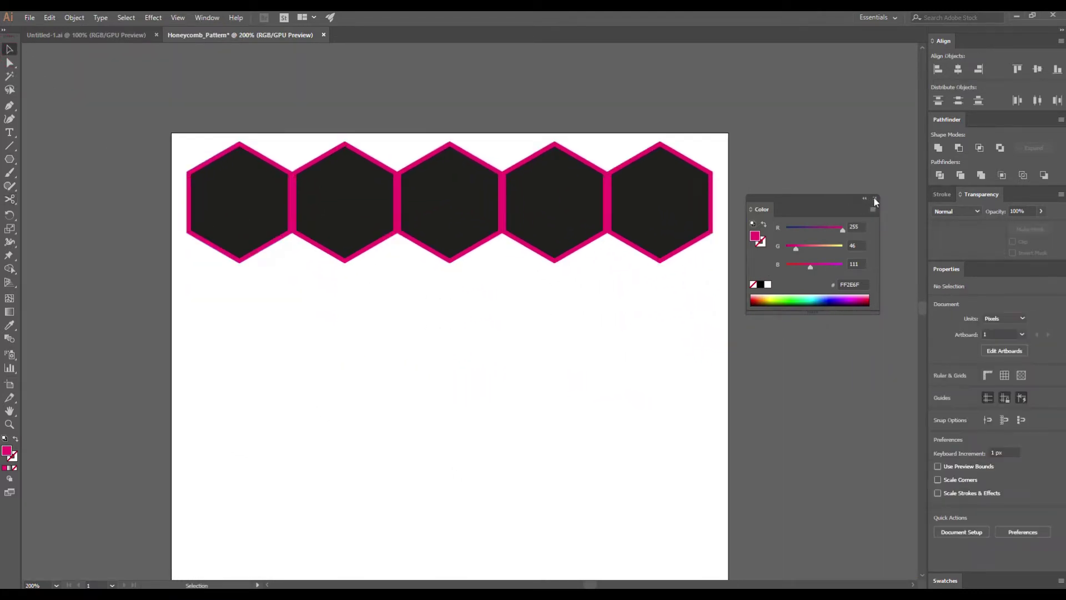
{"action": "left_click", "coordinate": [874, 198]}
{"action": "left_click_drag", "start_coordinate": [559, 316], "coordinate": [597, 300]}
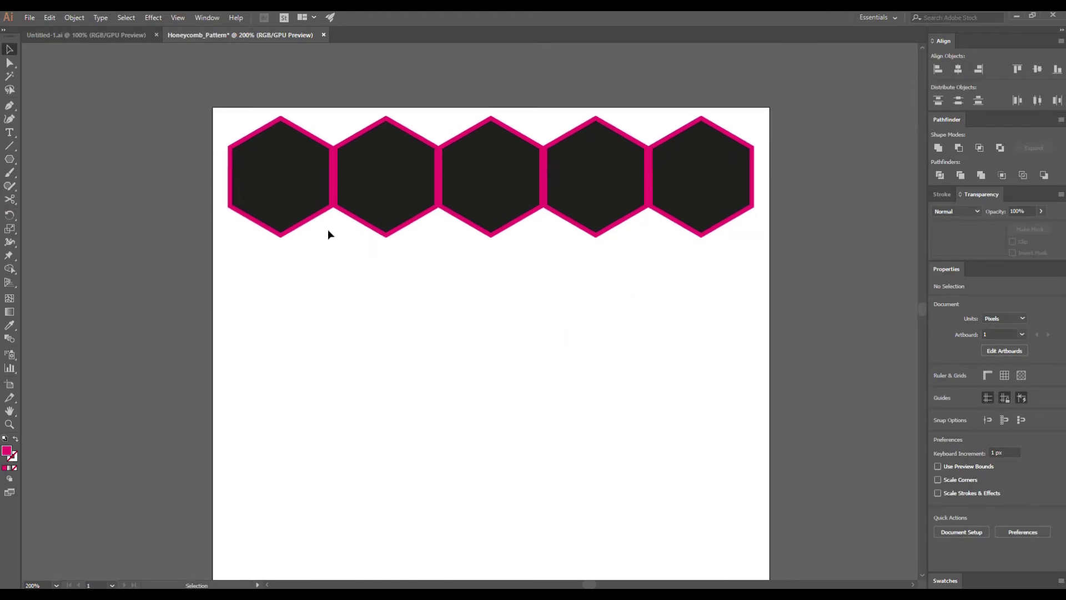
{"action": "left_click_drag", "start_coordinate": [202, 123], "coordinate": [714, 267]}
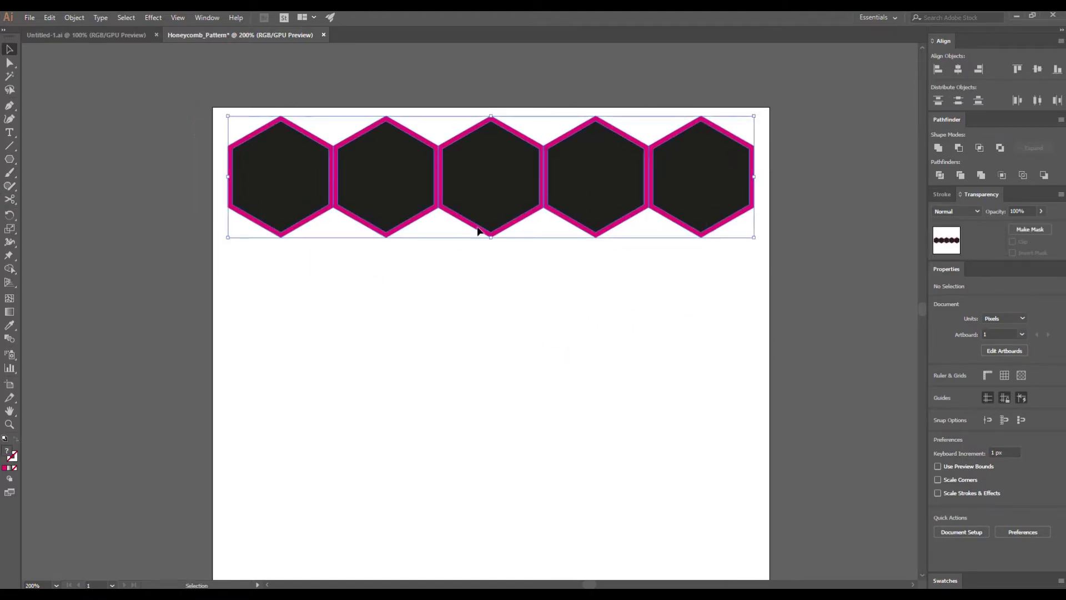
{"action": "left_click_drag", "start_coordinate": [289, 173], "coordinate": [340, 265]}
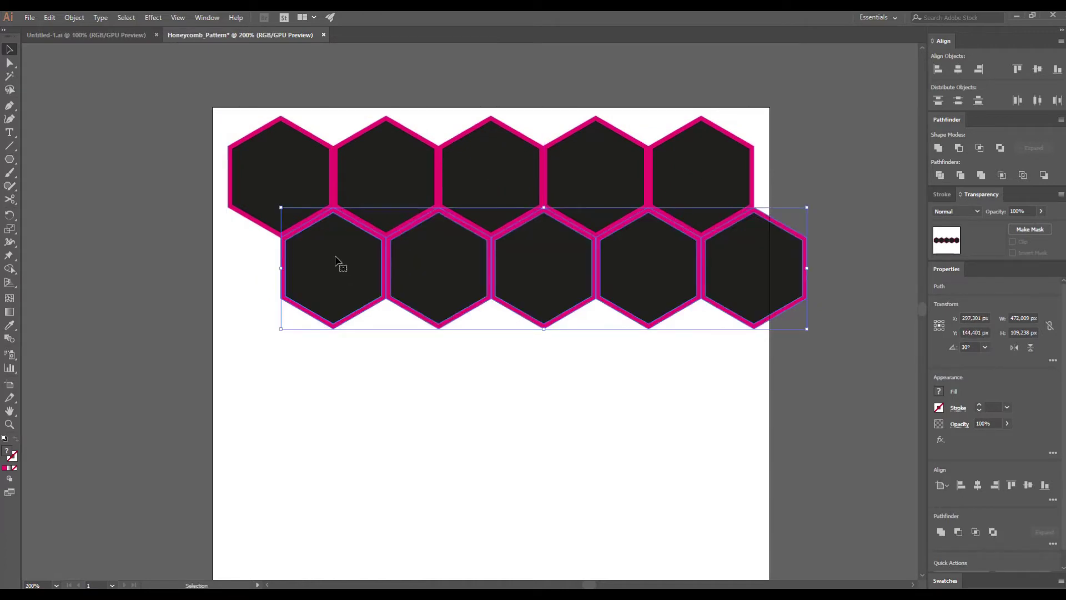
Step: Copy both rows below and repeat with Ctrl+D to build six staggered rows
{"action": "key", "text": "ctrl+a"}
{"action": "left_click_drag", "start_coordinate": [296, 186], "coordinate": [298, 369]}
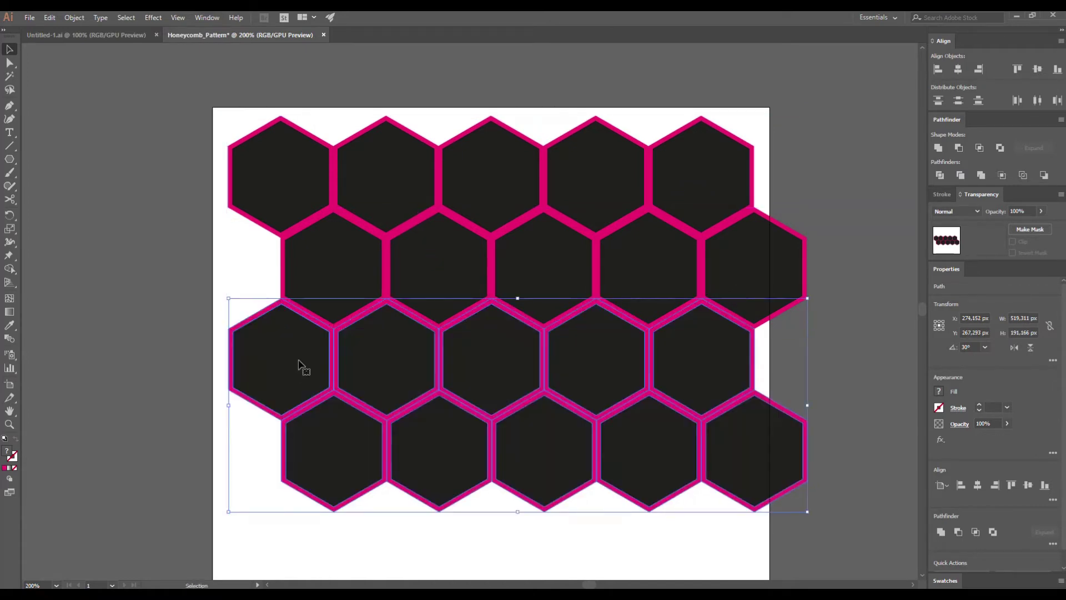
{"action": "key", "text": "ctrl+d"}
{"action": "scroll", "coordinate": [311, 364], "scroll_direction": "down", "scroll_amount": 4}
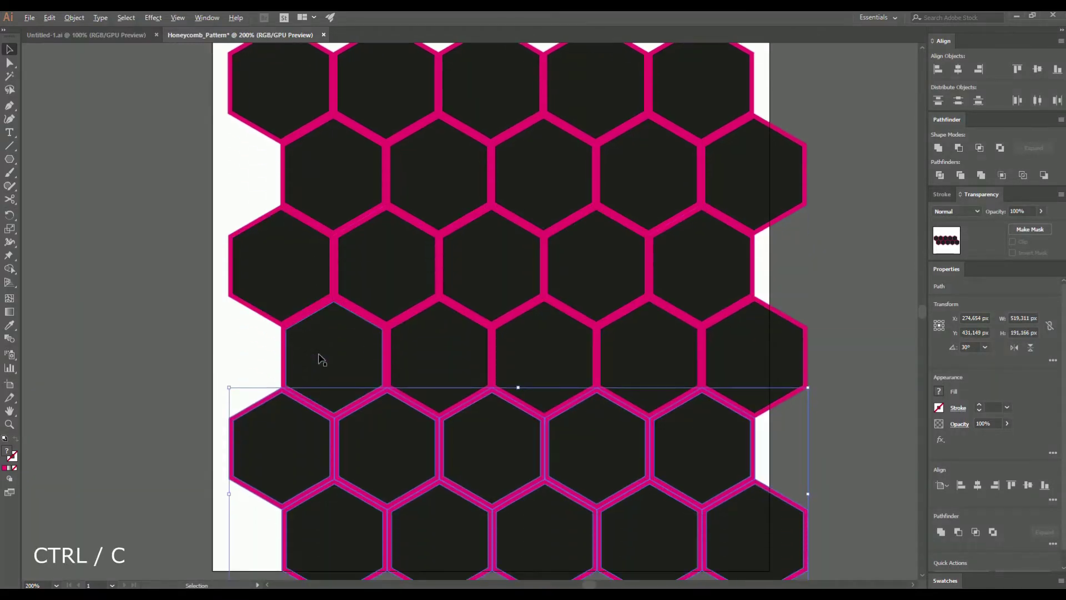
{"action": "scroll", "coordinate": [316, 357], "scroll_direction": "down", "scroll_amount": 2}
{"action": "left_click_drag", "start_coordinate": [234, 291], "coordinate": [334, 328]}
{"action": "scroll", "coordinate": [349, 333], "scroll_direction": "up", "scroll_amount": 1}
{"action": "scroll", "coordinate": [556, 300], "scroll_direction": "down", "scroll_amount": 2}
{"action": "scroll", "coordinate": [555, 300], "scroll_direction": "right", "scroll_amount": 2}
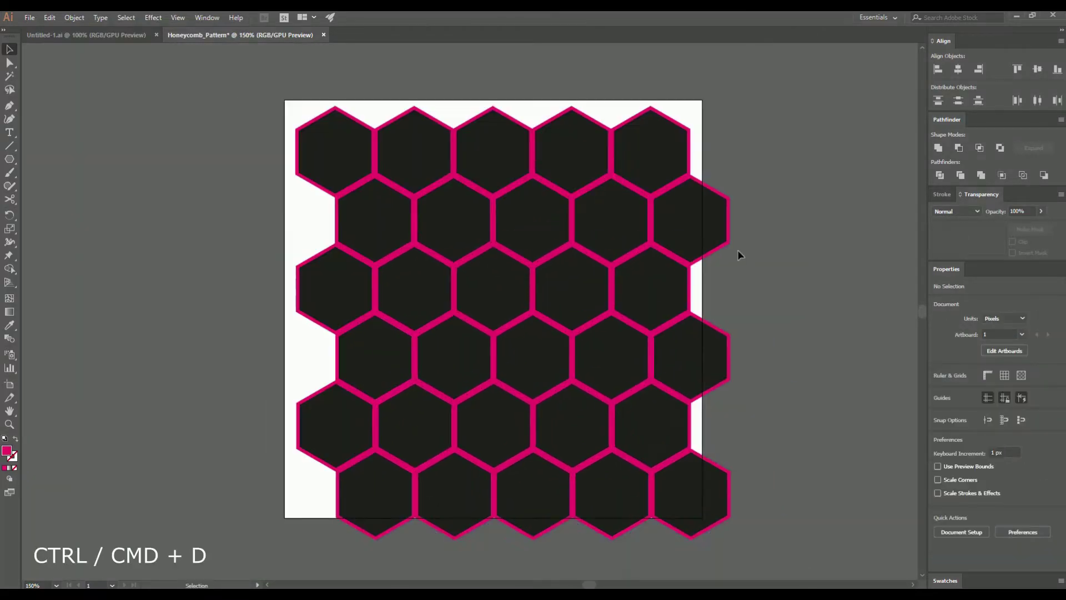
Step: Delete the three overhanging hexagons on the right edge
{"action": "left_click", "coordinate": [702, 215]}
{"action": "left_click", "coordinate": [708, 366], "text": "shift"}
{"action": "left_click", "coordinate": [705, 496], "text": "shift"}
{"action": "key", "text": "Delete"}
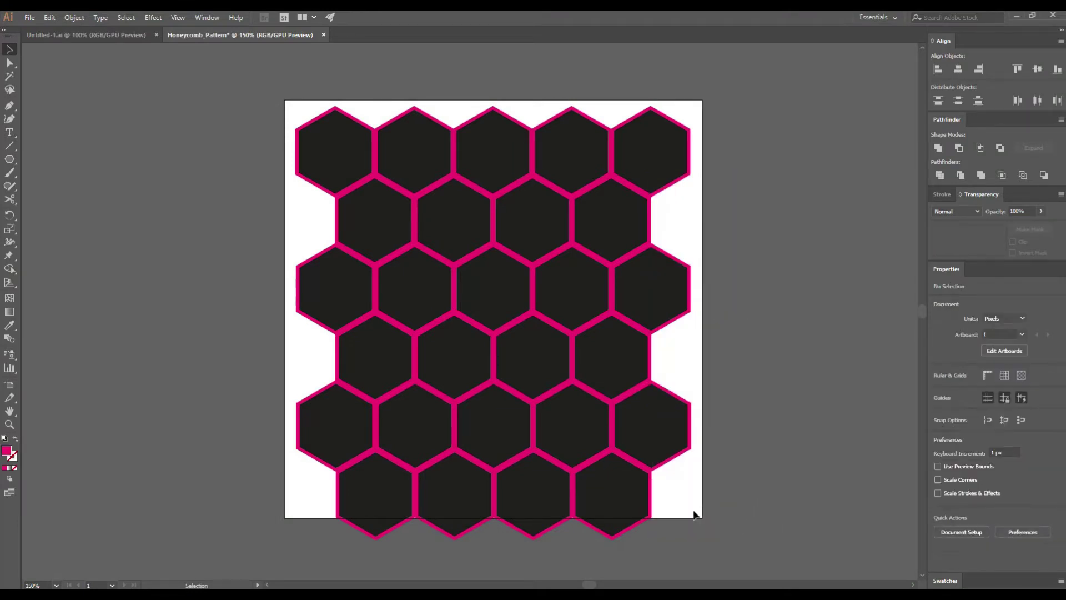
Step: Scale the honeycomb down to fit, group it, and centre it on the artboard
{"action": "left_click_drag", "start_coordinate": [701, 544], "coordinate": [269, 95]}
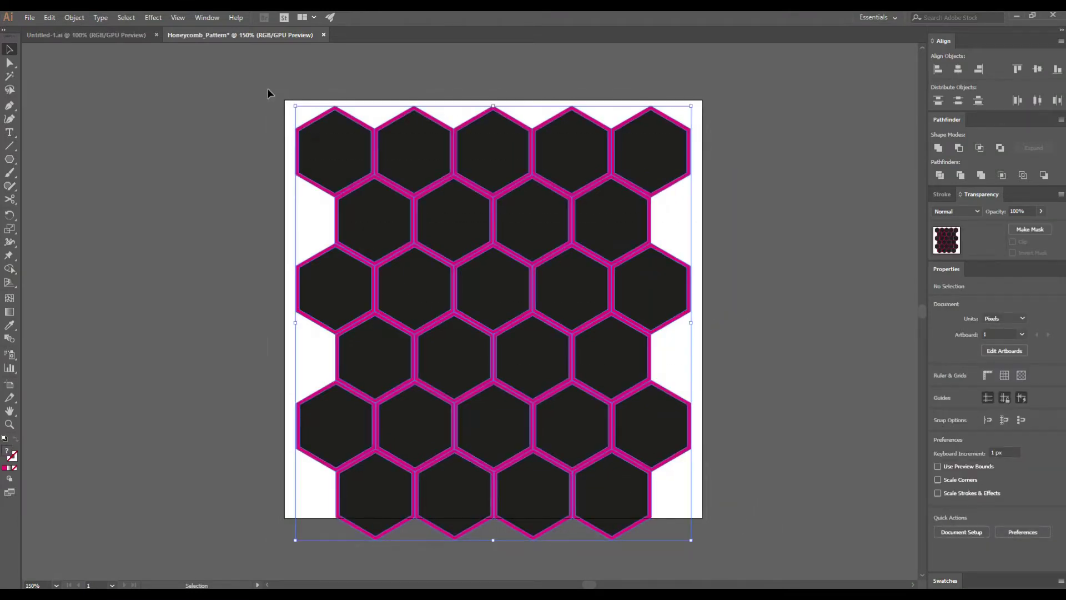
{"action": "left_click_drag", "start_coordinate": [692, 324], "coordinate": [674, 319]}
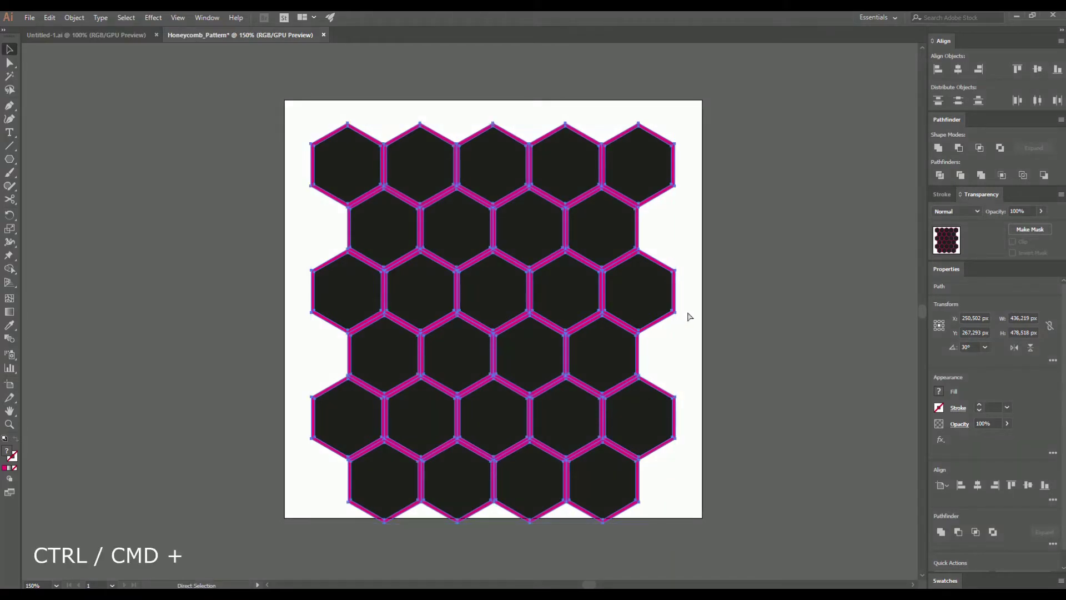
{"action": "key", "text": "ctrl+g"}
{"action": "left_click", "coordinate": [958, 69]}
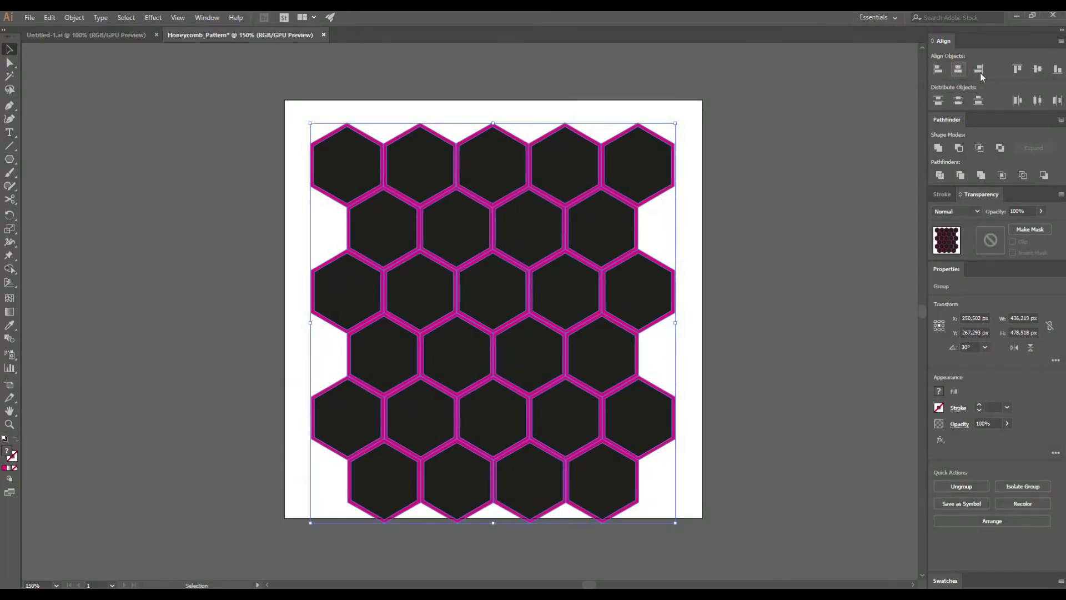
{"action": "left_click", "coordinate": [1038, 71]}
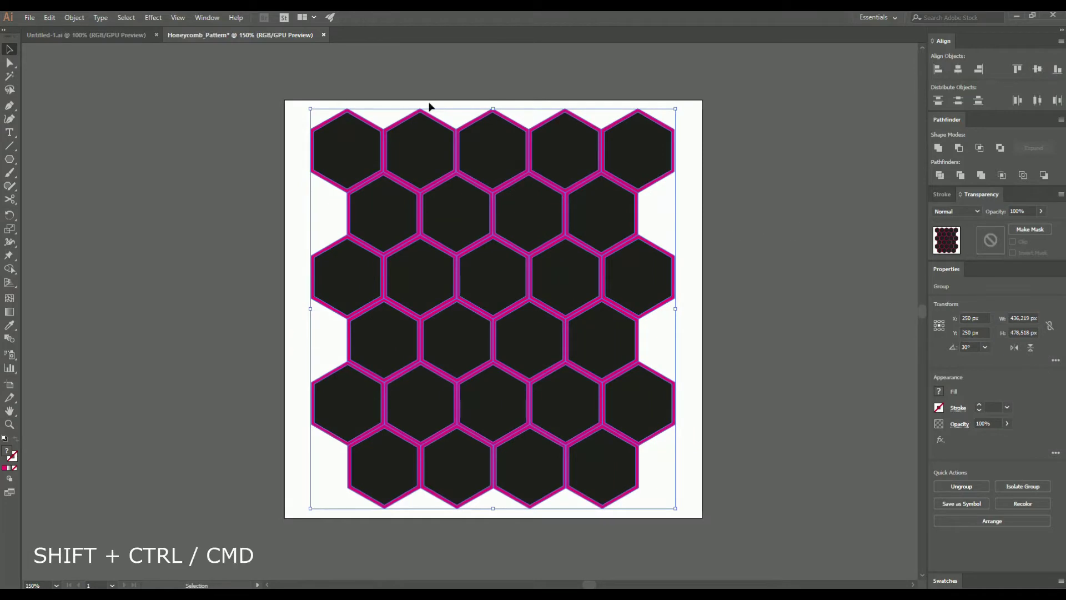
Step: Select every hexagon sharing the top-left cell's fill colour via Select > Same > Fill Color, then deselect
{"action": "key", "text": "ctrl+shift+a"}
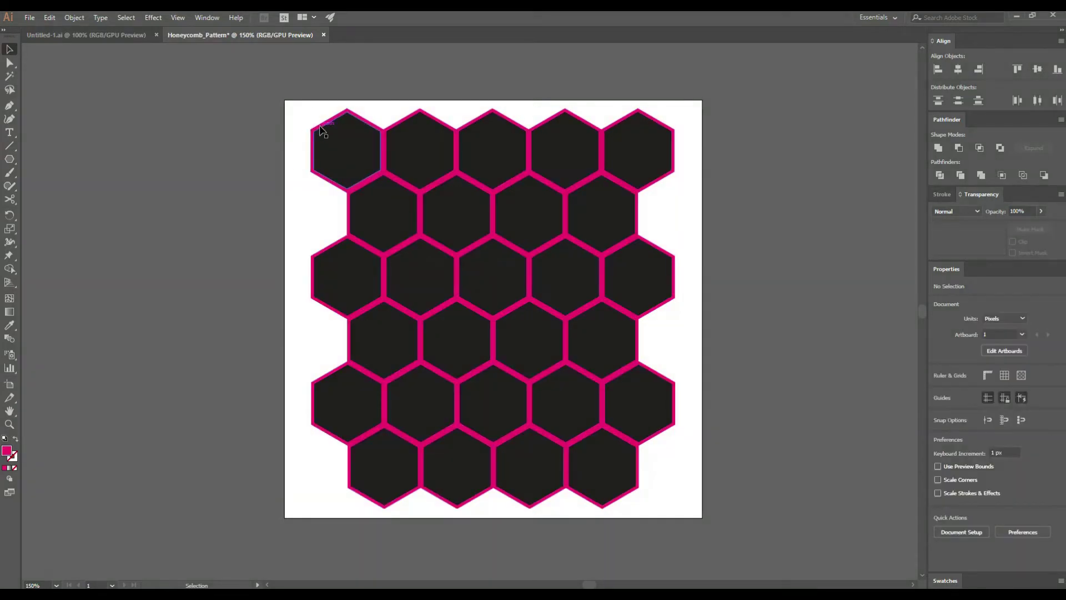
{"action": "left_click", "coordinate": [313, 131]}
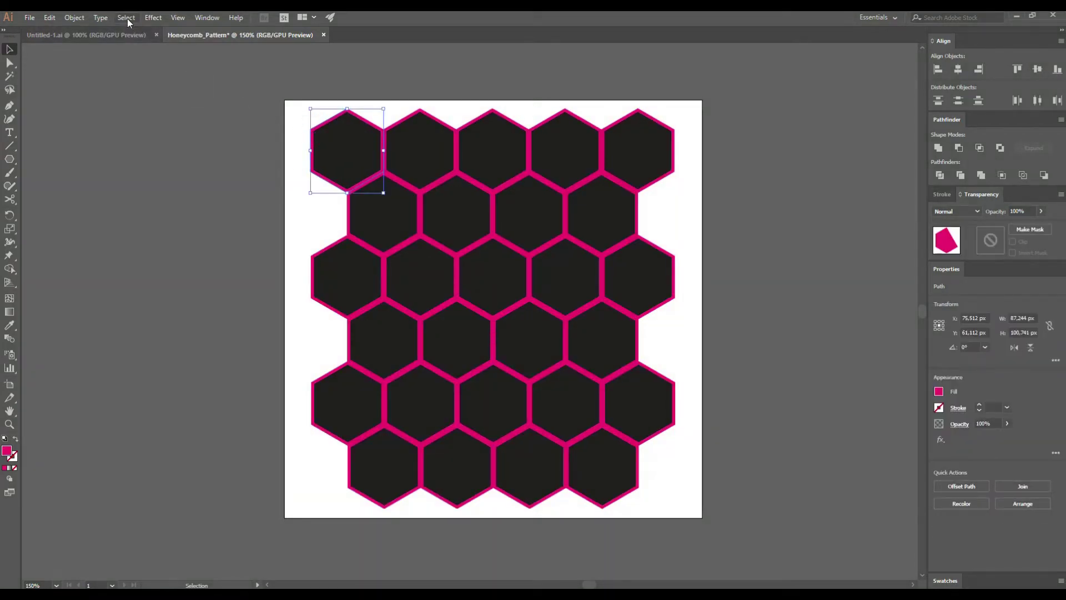
{"action": "left_click", "coordinate": [127, 18]}
{"action": "mouse_move", "coordinate": [257, 124]}
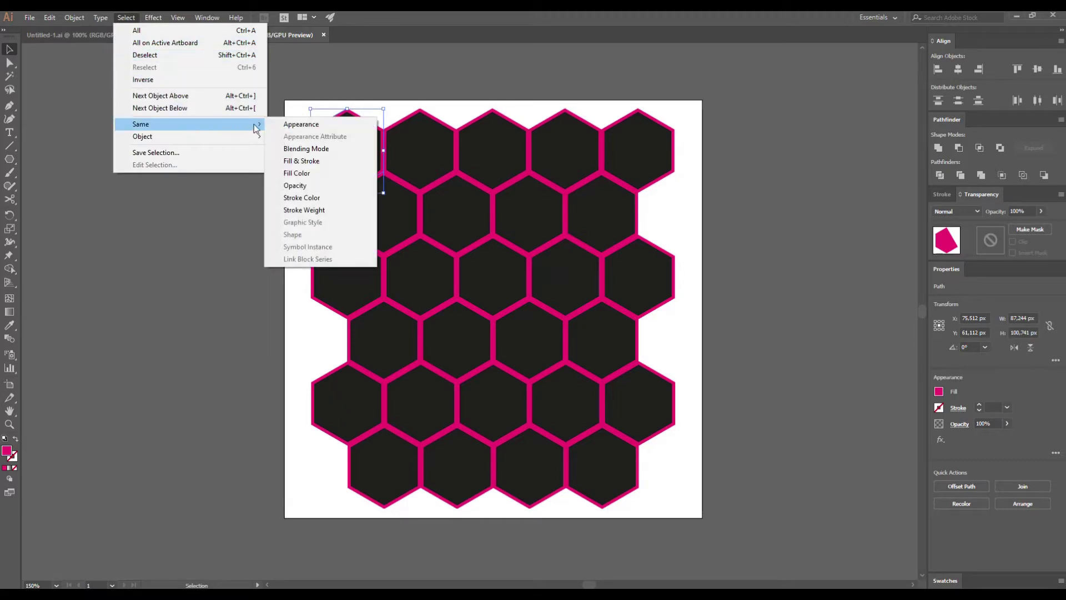
{"action": "left_click", "coordinate": [295, 173]}
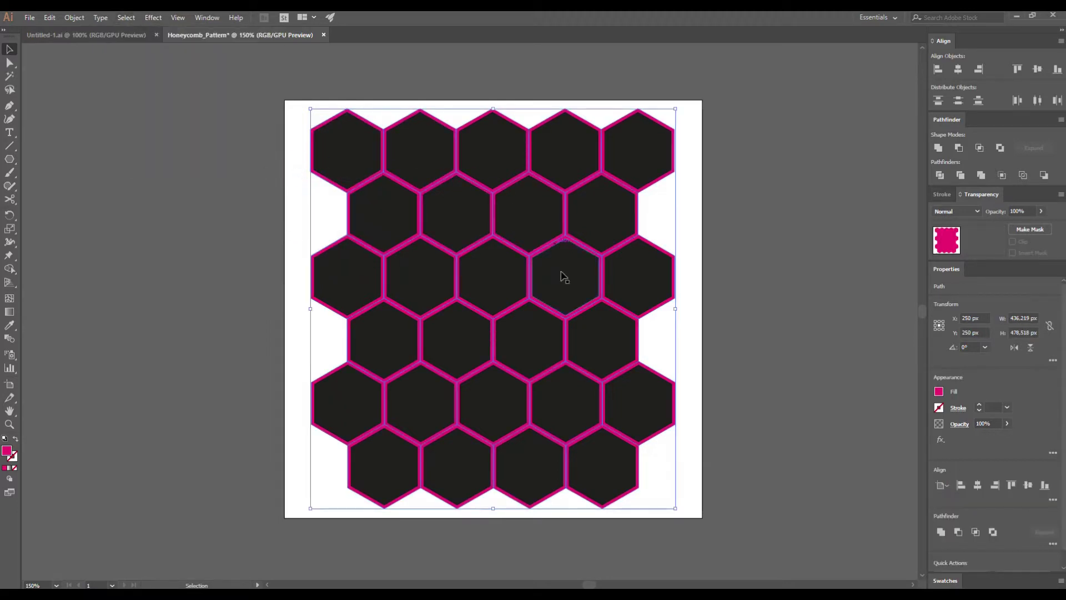
{"action": "key", "text": "ctrl+shift+a"}
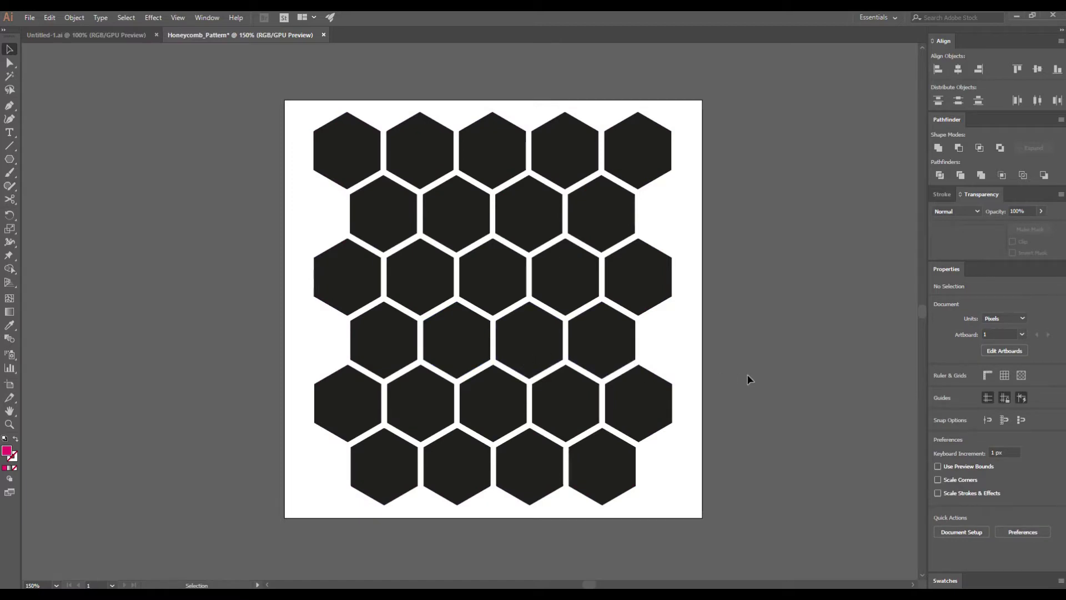
Step: Paste the six-dot palette image right of the artboard and show the Swatches panel
{"action": "scroll", "coordinate": [747, 379], "scroll_direction": "right", "scroll_amount": 2}
{"action": "key", "text": "ctrl+v"}
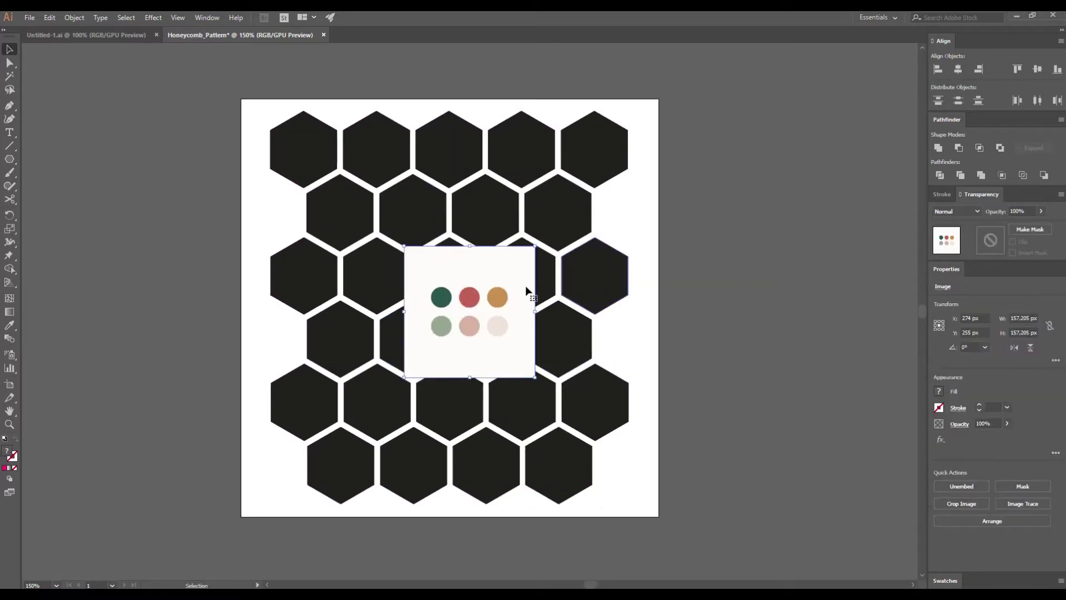
{"action": "left_click_drag", "start_coordinate": [492, 290], "coordinate": [737, 159]}
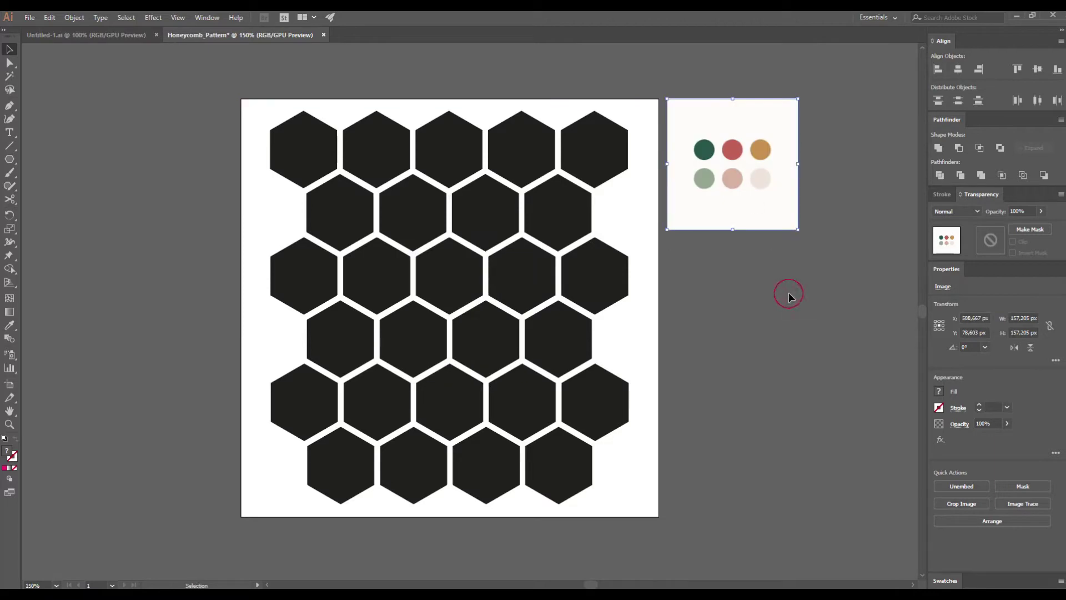
{"action": "left_click", "coordinate": [789, 290]}
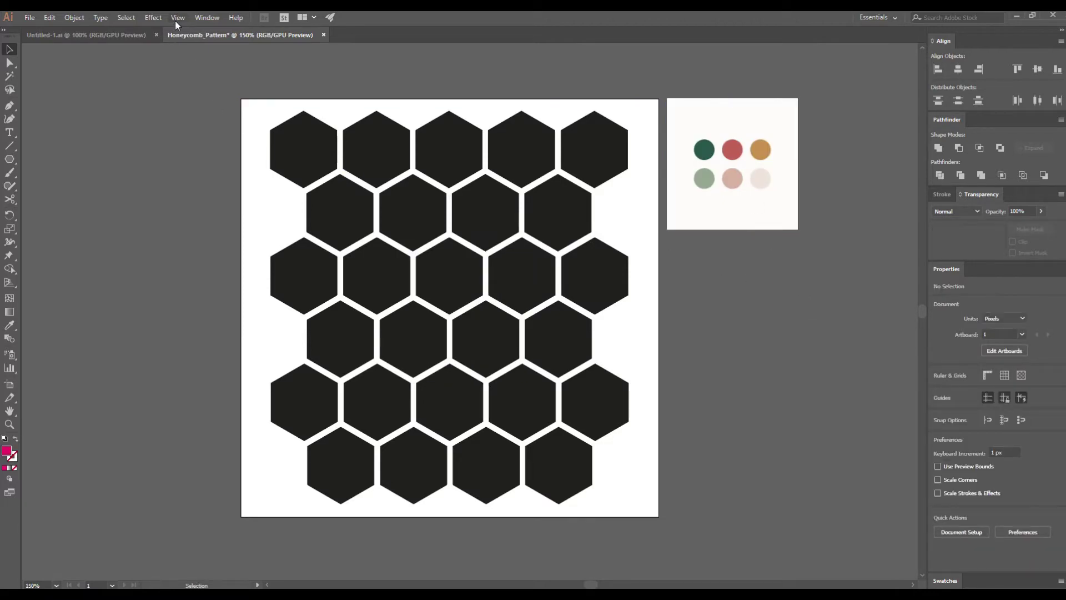
{"action": "left_click", "coordinate": [206, 18]}
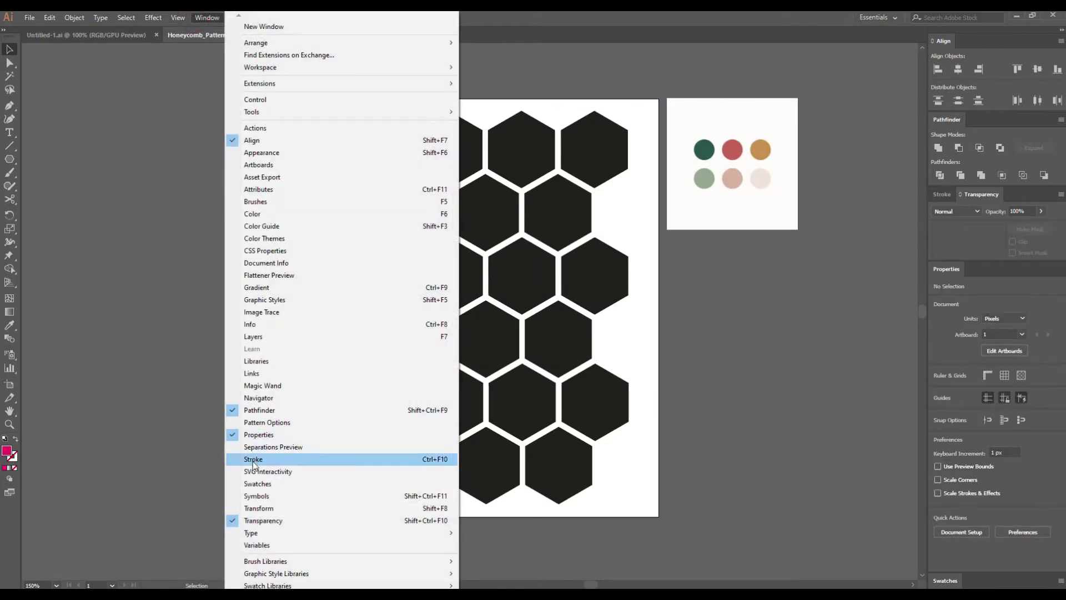
{"action": "left_click", "coordinate": [258, 483]}
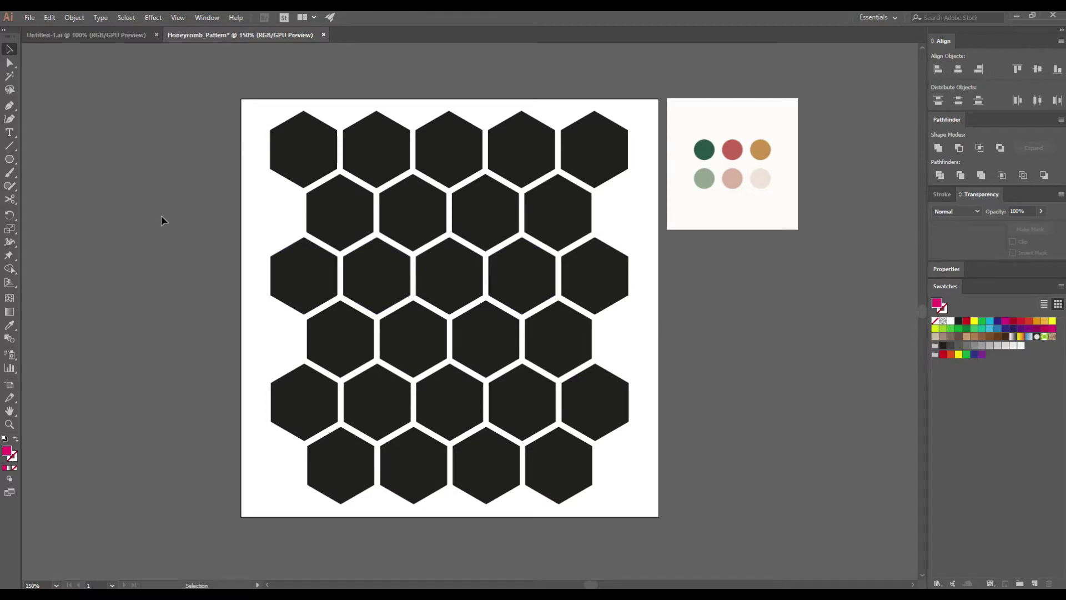
Step: Sample the light pink, pink and sage palette dots as new swatches
{"action": "left_click", "coordinate": [10, 326]}
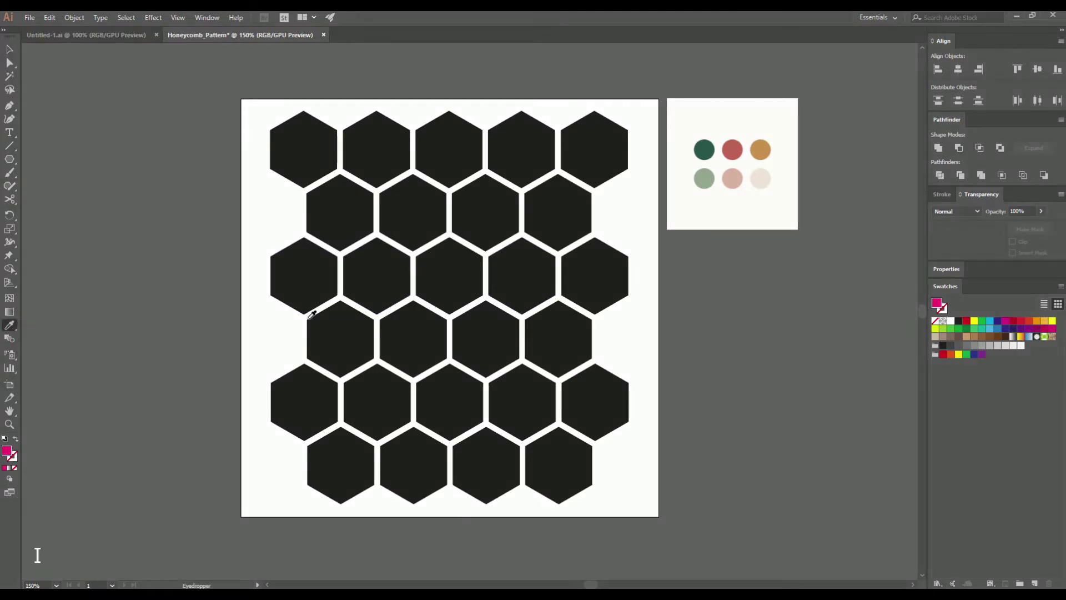
{"action": "left_click", "coordinate": [764, 179]}
{"action": "left_click", "coordinate": [1035, 583]}
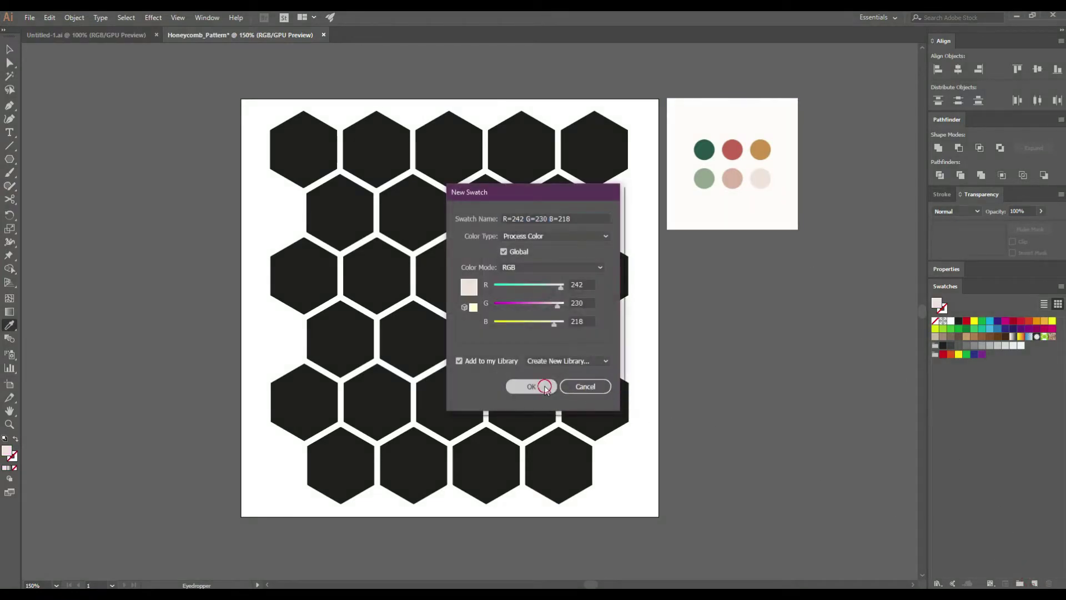
{"action": "key", "text": "Return"}
{"action": "left_click", "coordinate": [734, 181]}
{"action": "left_click", "coordinate": [1026, 583]}
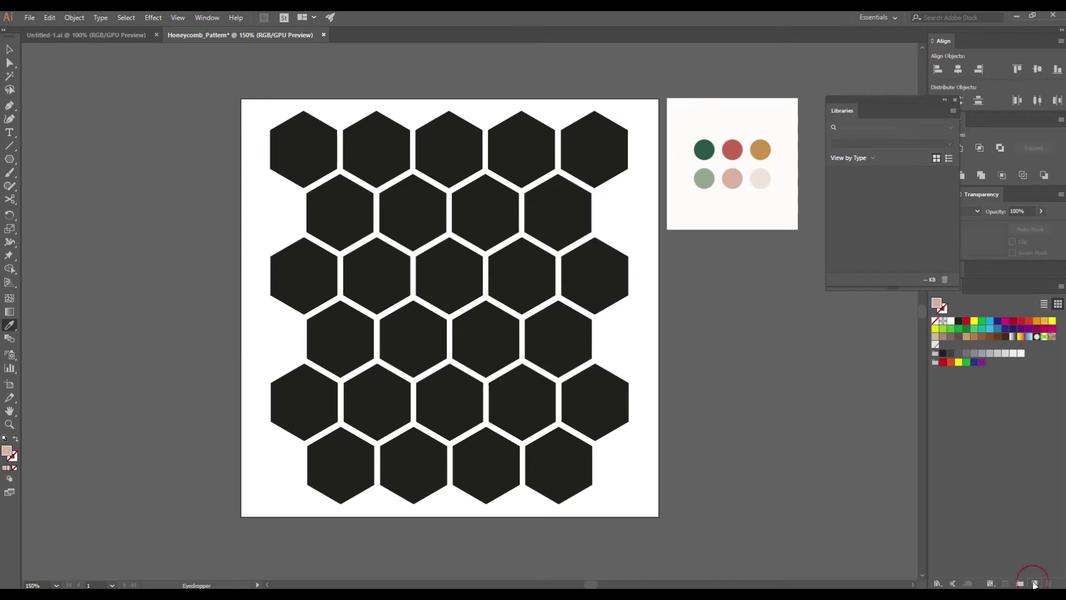
{"action": "key", "text": "Return"}
{"action": "left_click", "coordinate": [706, 176]}
{"action": "left_click", "coordinate": [1035, 583]}
{"action": "key", "text": "Return"}
Step: Sample the mustard, red and dark green palette dots as new swatches
{"action": "left_click", "coordinate": [760, 150]}
{"action": "left_click", "coordinate": [1036, 585]}
{"action": "key", "text": "Return"}
{"action": "left_click", "coordinate": [732, 150]}
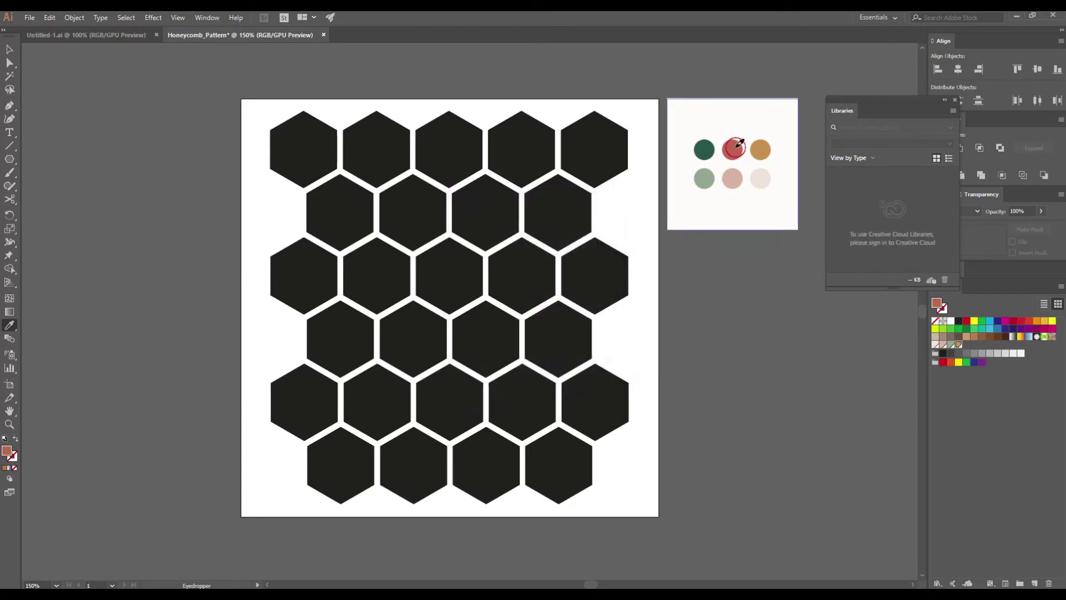
{"action": "left_click", "coordinate": [1034, 583]}
{"action": "key", "text": "Return"}
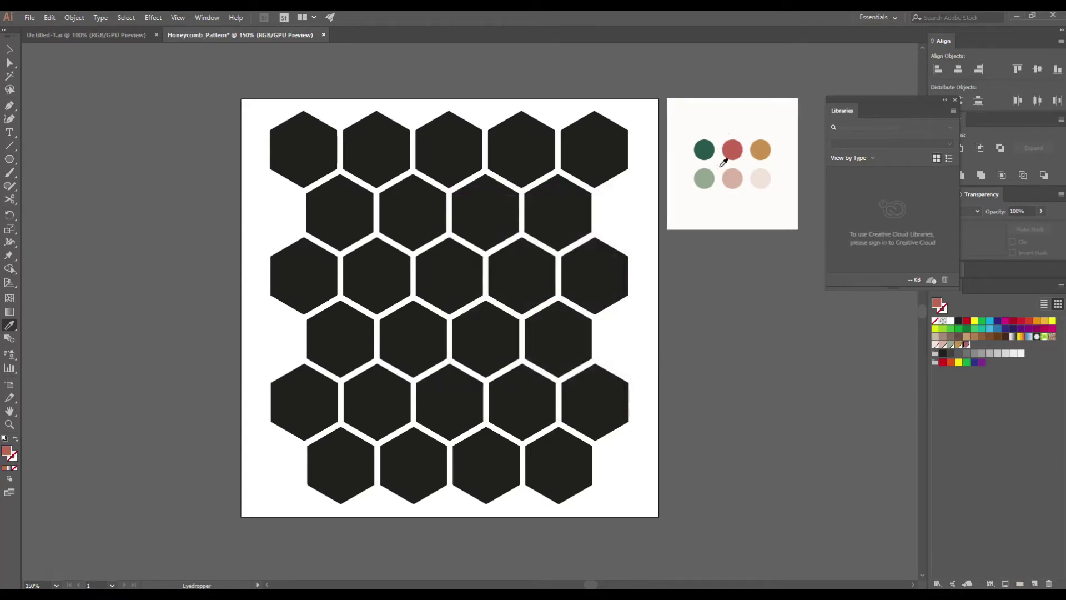
{"action": "left_click", "coordinate": [705, 149]}
{"action": "left_click", "coordinate": [1035, 583]}
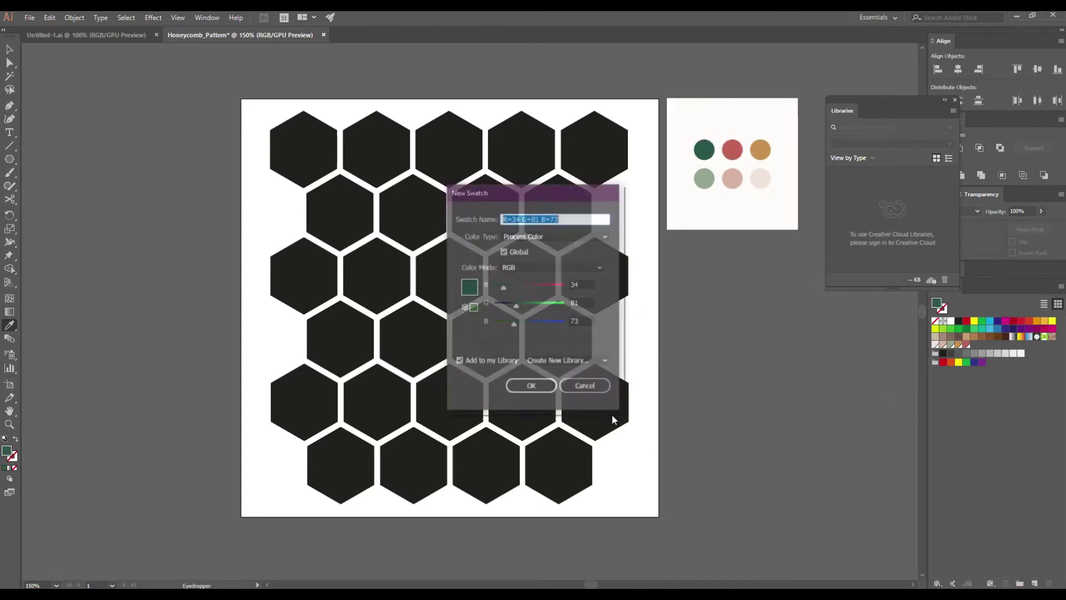
{"action": "left_click", "coordinate": [533, 385]}
Step: Close the Libraries panel and delete the palette reference image
{"action": "left_click", "coordinate": [956, 101]}
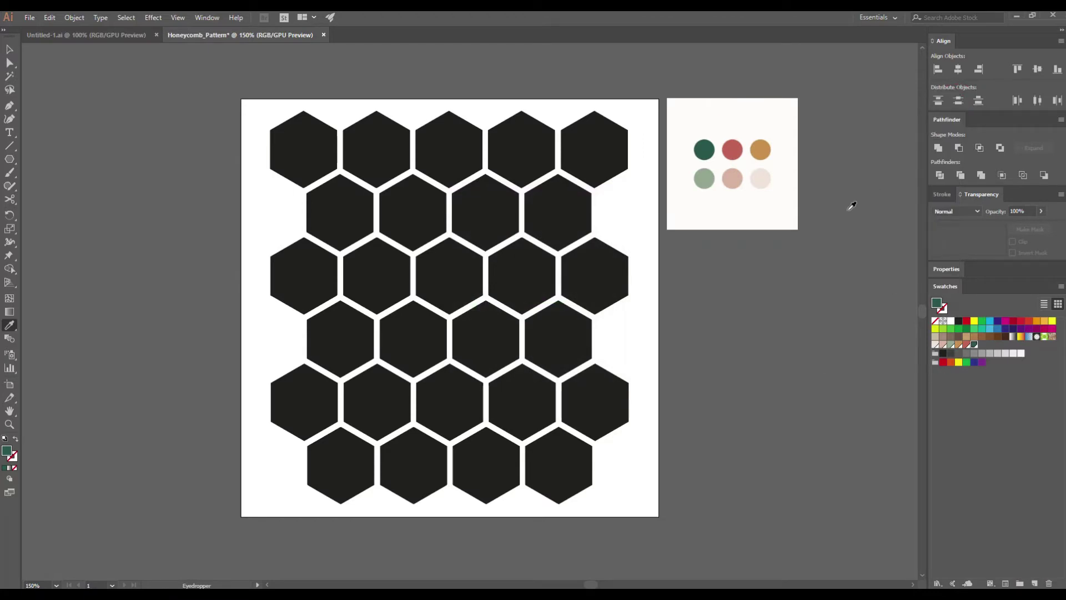
{"action": "key", "text": "v"}
{"action": "left_click", "coordinate": [751, 186]}
{"action": "key", "text": "Delete"}
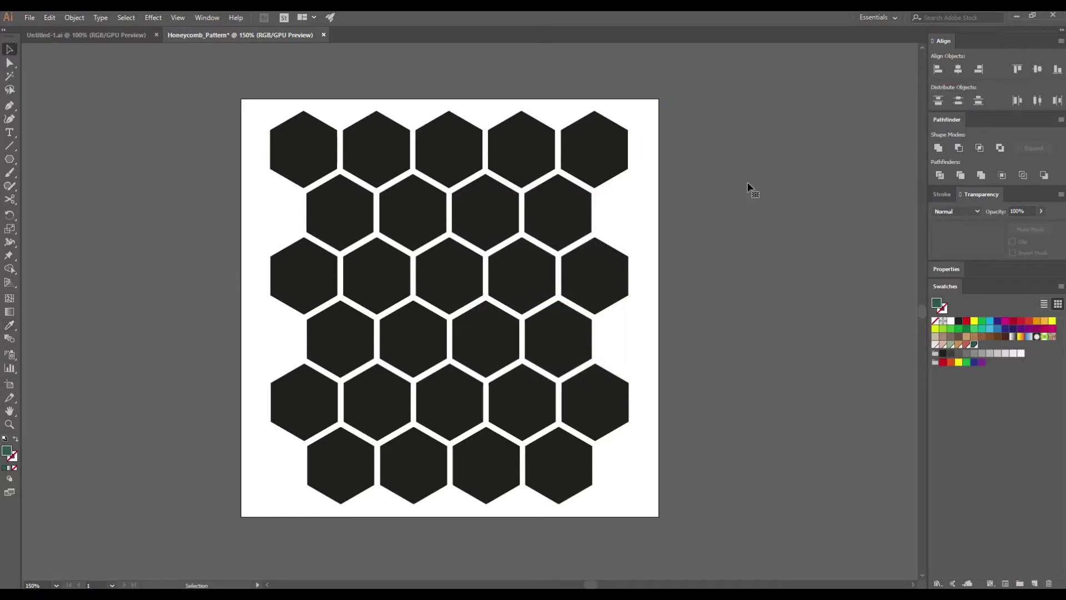
Step: Gather the new palette swatches into a new colour group
{"action": "left_click", "coordinate": [935, 345]}
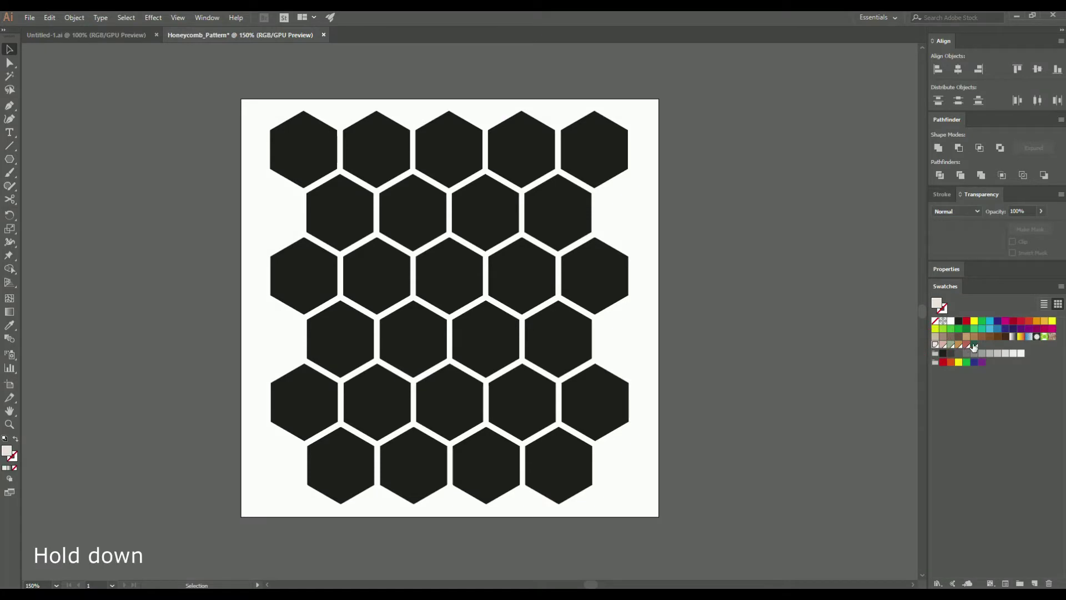
{"action": "left_click", "coordinate": [975, 345], "text": "shift"}
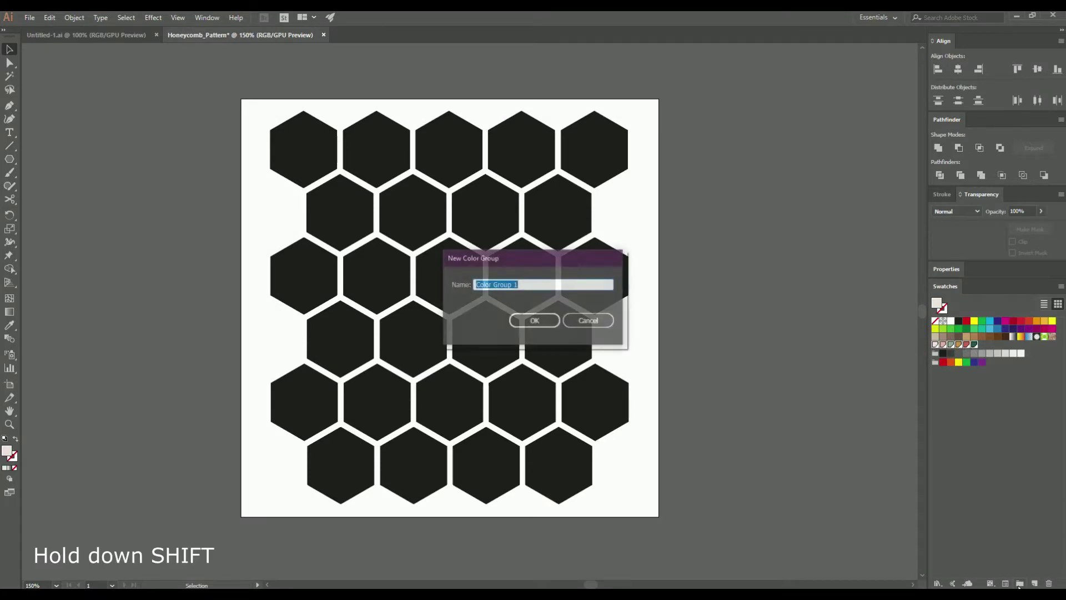
{"action": "key", "text": "Return"}
{"action": "left_click", "coordinate": [977, 409]}
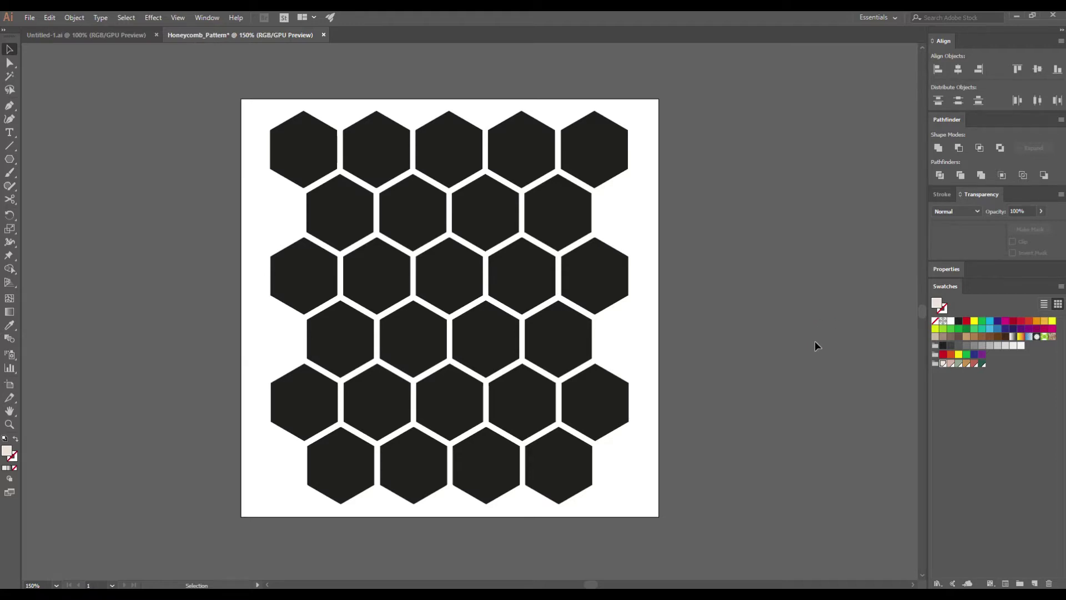
Step: Fill a set of seven hexagons with dark green
{"action": "left_click", "coordinate": [326, 276]}
{"action": "left_click", "coordinate": [422, 222], "text": "shift"}
{"action": "left_click", "coordinate": [525, 149], "text": "shift"}
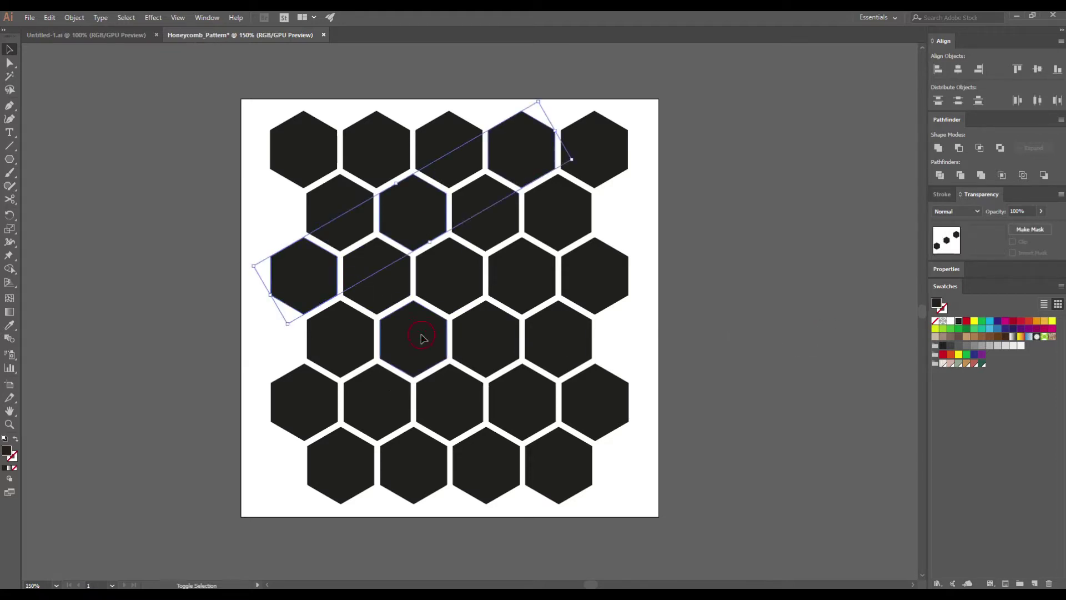
{"action": "left_click", "coordinate": [420, 337], "text": "shift"}
{"action": "left_click", "coordinate": [414, 466], "text": "shift"}
{"action": "left_click", "coordinate": [558, 465], "text": "shift"}
{"action": "left_click", "coordinate": [558, 339], "text": "shift"}
{"action": "key", "text": "i"}
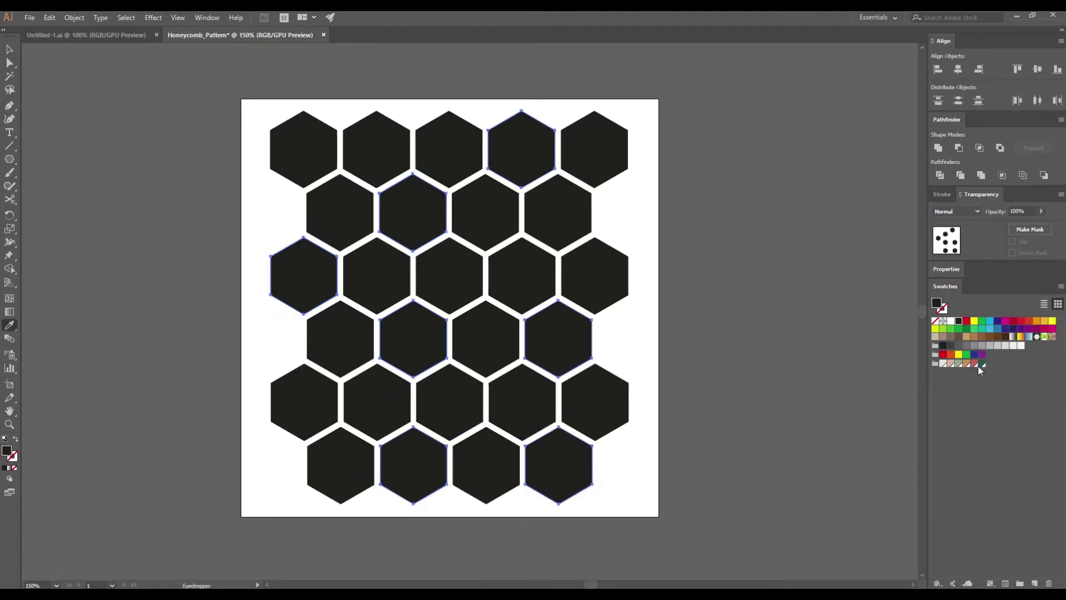
{"action": "left_click", "coordinate": [981, 364]}
Step: Fill six hexagons, including the right column, with light grey-green
{"action": "key", "text": "v"}
{"action": "left_click", "coordinate": [377, 276]}
{"action": "left_click", "coordinate": [304, 403], "text": "shift"}
{"action": "left_click", "coordinate": [312, 170], "text": "shift"}
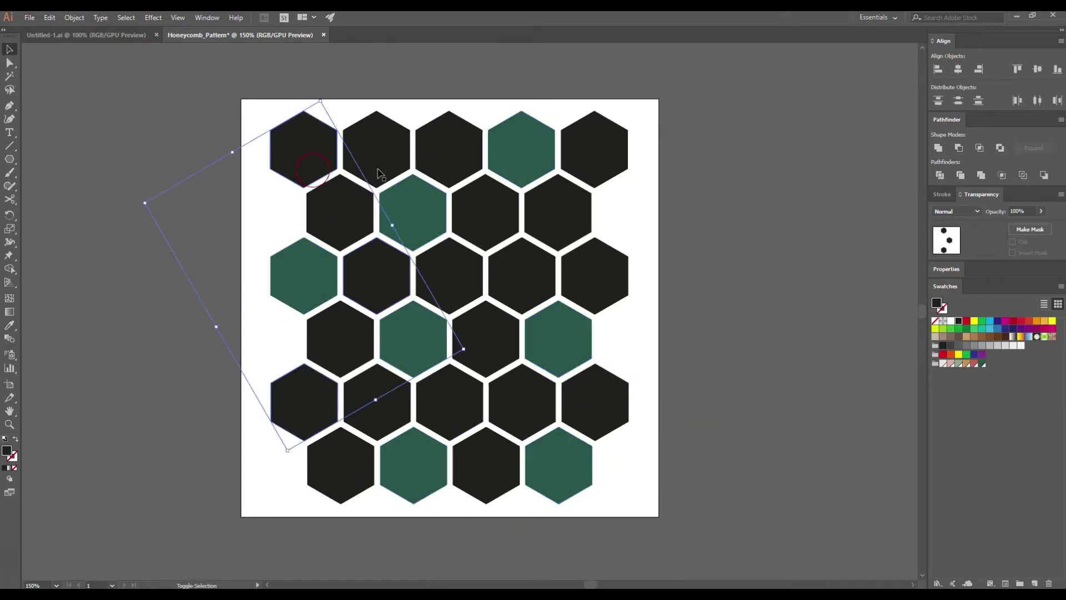
{"action": "left_click", "coordinate": [594, 276], "text": "shift"}
{"action": "left_click", "coordinate": [594, 402], "text": "shift"}
{"action": "left_click", "coordinate": [594, 149], "text": "shift"}
{"action": "left_click", "coordinate": [959, 364]}
Step: Fill another set of hexagons with dusty red
{"action": "left_click", "coordinate": [448, 148]}
{"action": "left_click", "coordinate": [521, 276], "text": "shift"}
{"action": "left_click", "coordinate": [340, 339], "text": "shift"}
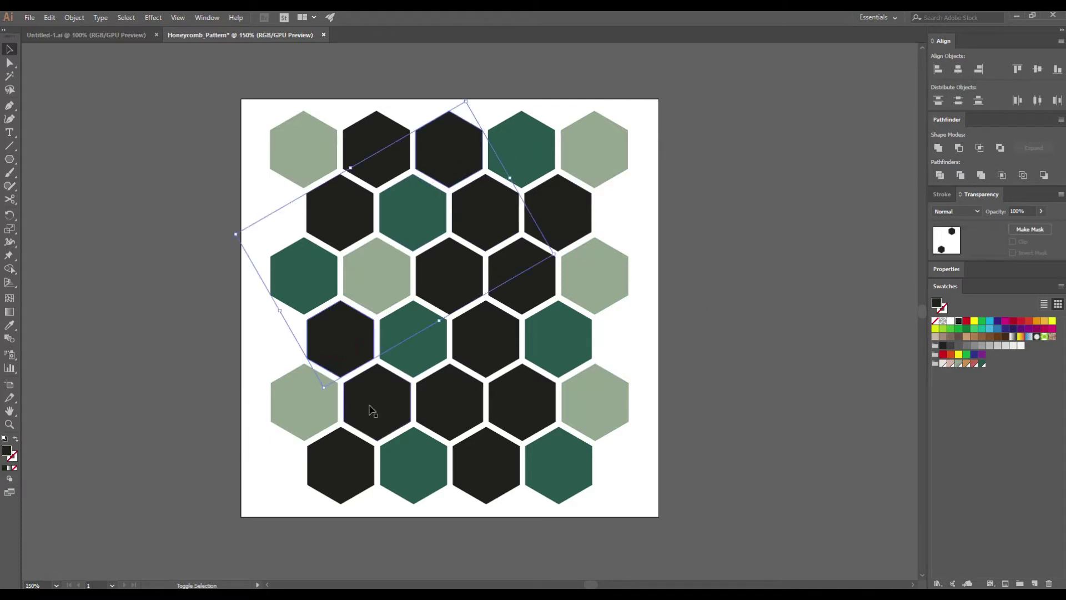
{"action": "left_click", "coordinate": [486, 339], "text": "shift"}
{"action": "left_click", "coordinate": [486, 465], "text": "shift"}
Step: Fill a set of hexagons with pale pink
{"action": "left_click", "coordinate": [975, 365]}
{"action": "left_click", "coordinate": [377, 401]}
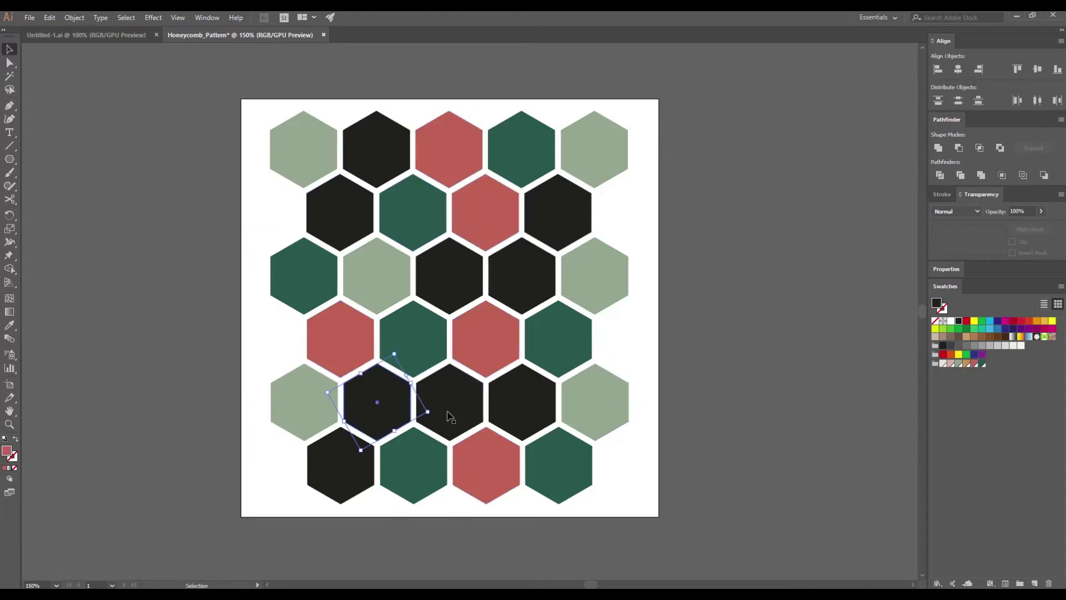
{"action": "left_click", "coordinate": [522, 401], "text": "shift"}
{"action": "left_click", "coordinate": [522, 276], "text": "shift"}
{"action": "left_click", "coordinate": [341, 212], "text": "shift"}
{"action": "left_click", "coordinate": [951, 364]}
Step: Fill the five remaining black hexagons with tan
{"action": "left_click", "coordinate": [555, 231]}
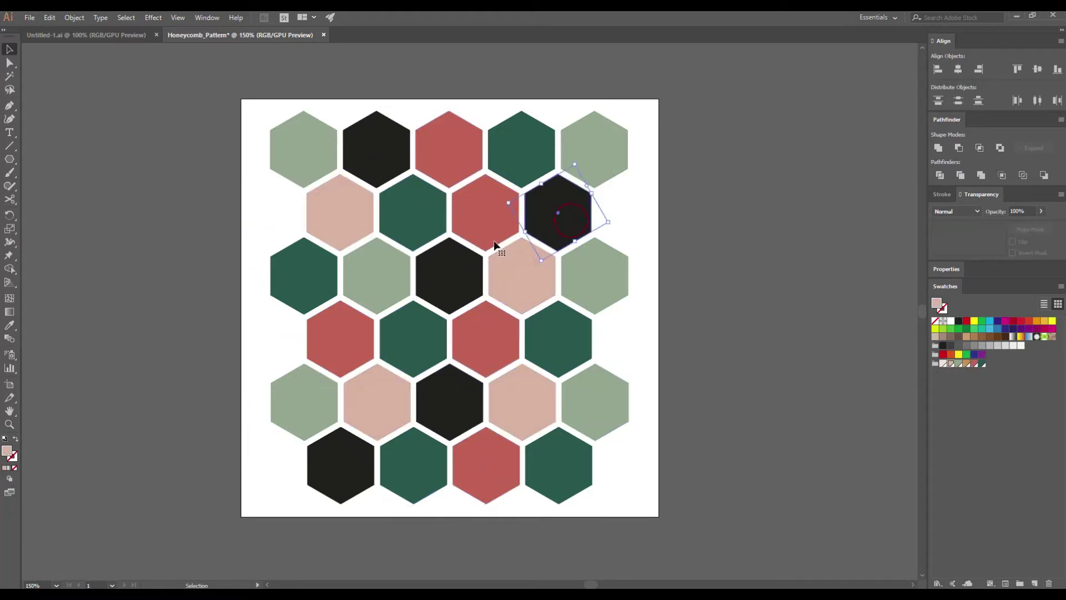
{"action": "left_click", "coordinate": [449, 276], "text": "shift"}
{"action": "left_click", "coordinate": [377, 149], "text": "shift"}
{"action": "left_click", "coordinate": [449, 401], "text": "shift"}
{"action": "left_click", "coordinate": [341, 465], "text": "shift"}
{"action": "left_click", "coordinate": [966, 363]}
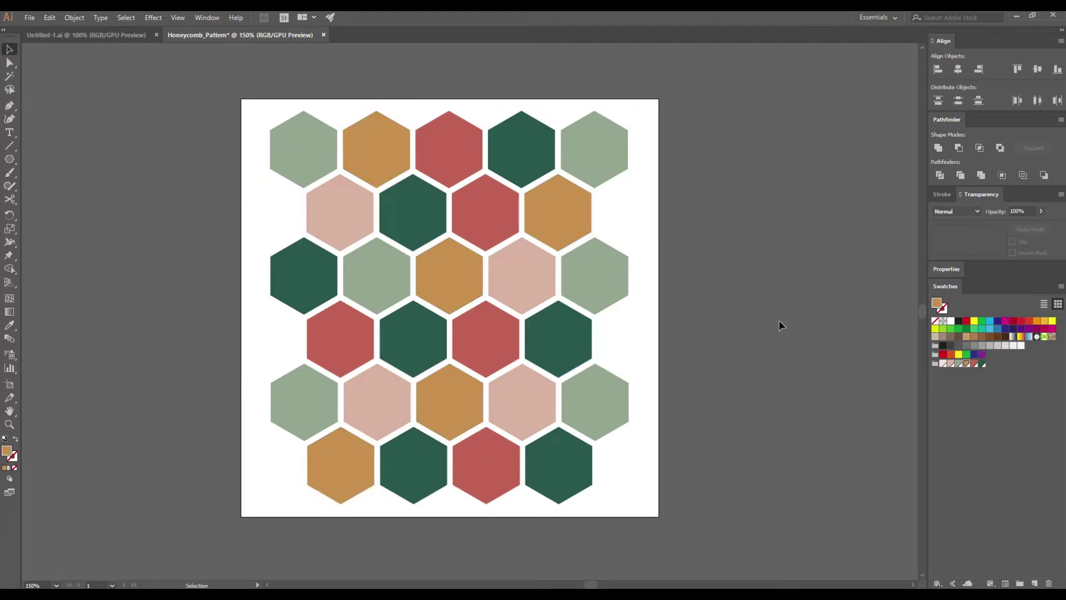
{"action": "left_click", "coordinate": [13, 159]}
Step: Draw a 500×500 px square centred on the artboard with a light beige fill
{"action": "left_click", "coordinate": [44, 158]}
{"action": "left_click", "coordinate": [259, 217]}
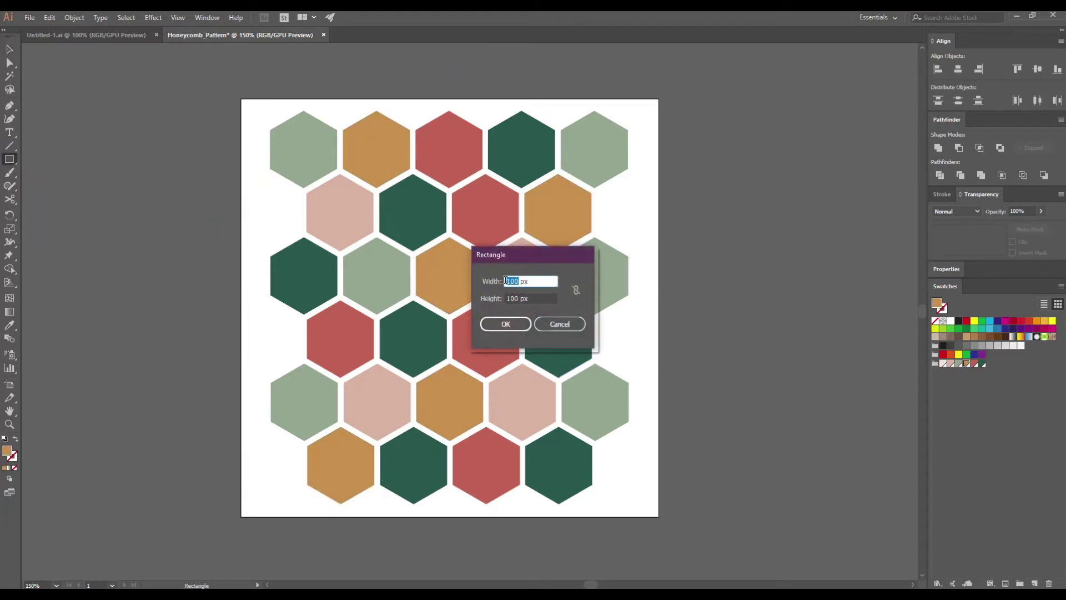
{"action": "type", "text": "5"}
{"action": "key", "text": "Tab"}
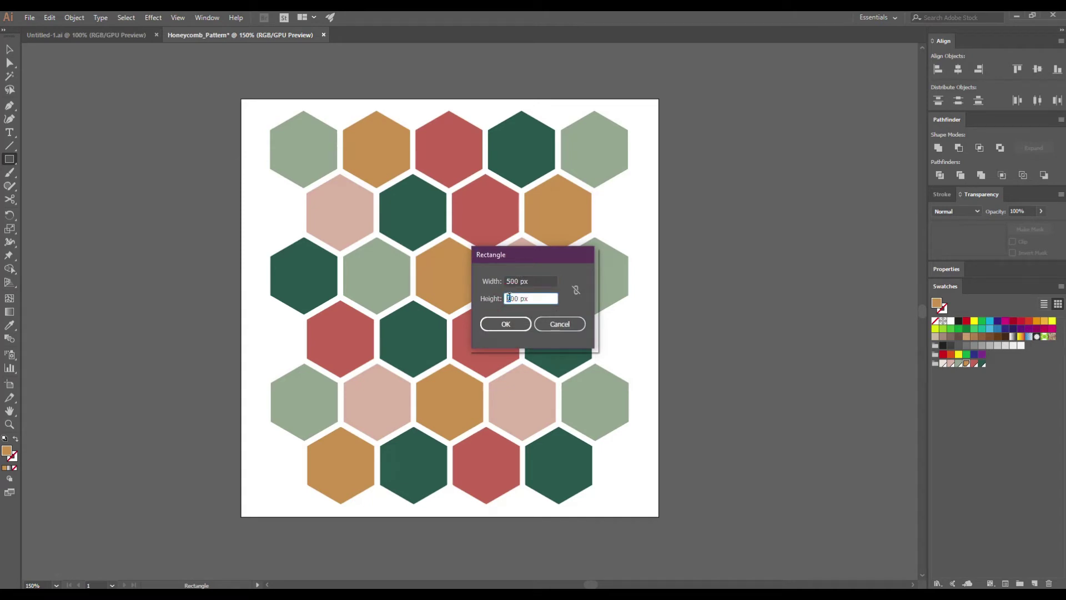
{"action": "left_click", "coordinate": [505, 324]}
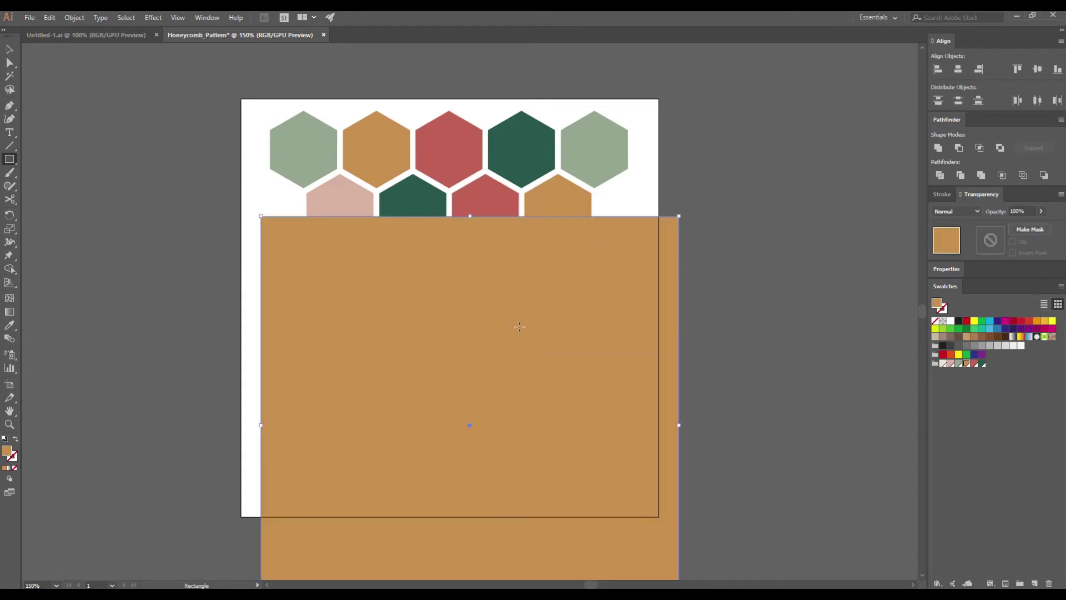
{"action": "key", "text": "v"}
{"action": "left_click", "coordinate": [958, 69]}
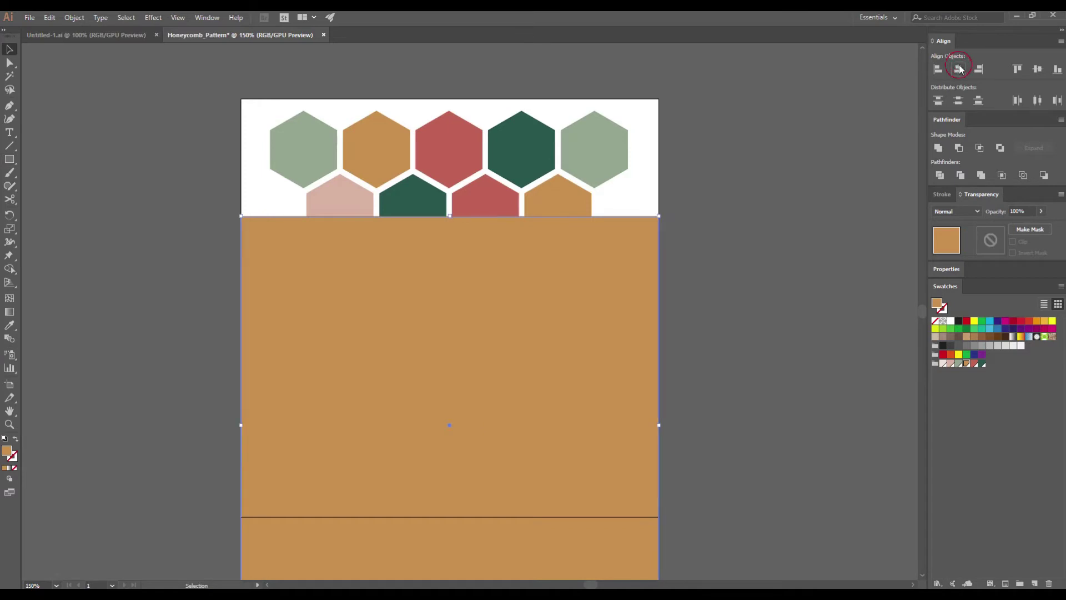
{"action": "left_click", "coordinate": [1036, 70]}
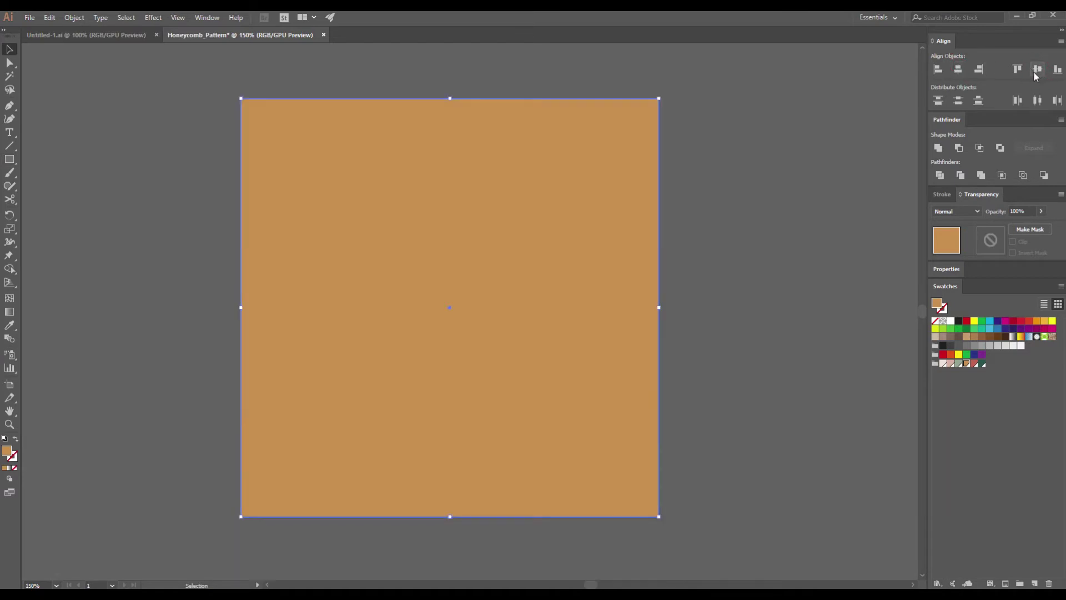
{"action": "left_click", "coordinate": [943, 364]}
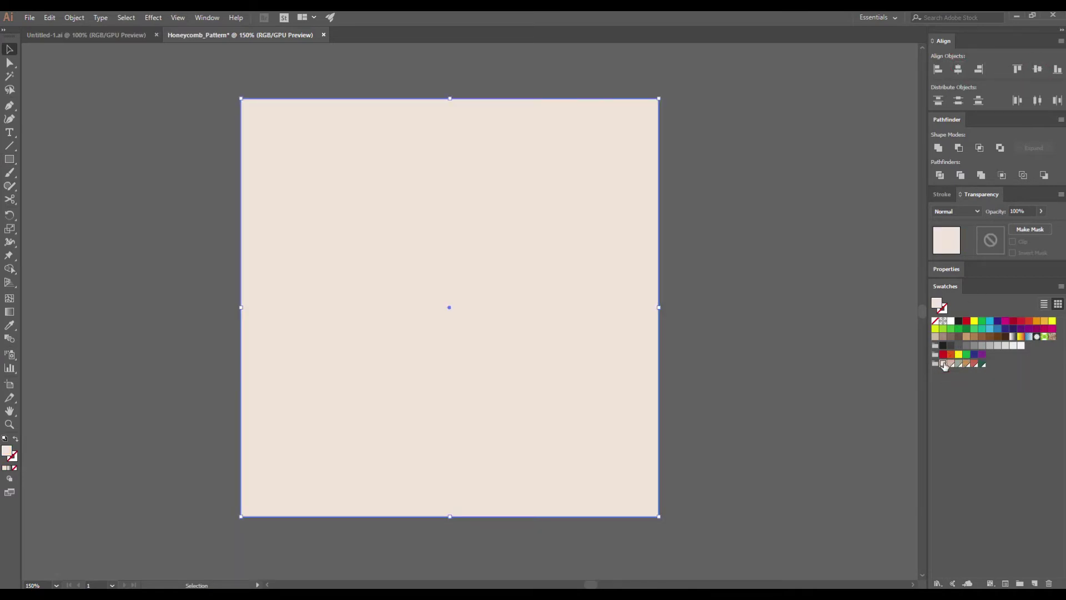
Step: Send the beige square behind the hexagons and deselect it
{"action": "right_click", "coordinate": [528, 248]}
{"action": "mouse_move", "coordinate": [619, 423]}
{"action": "key", "text": "shift"}
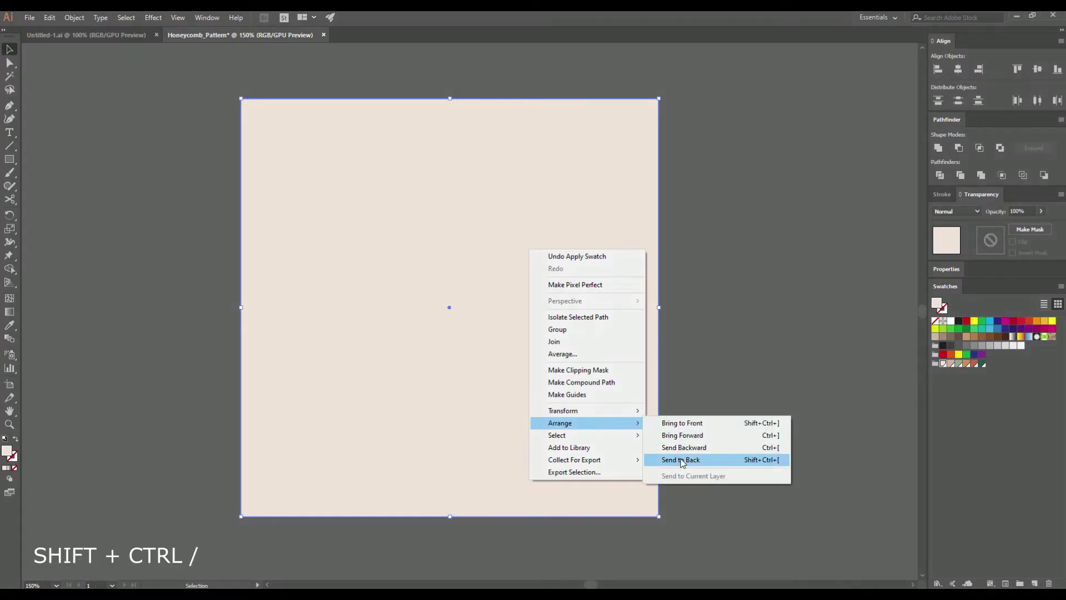
{"action": "left_click", "coordinate": [681, 459]}
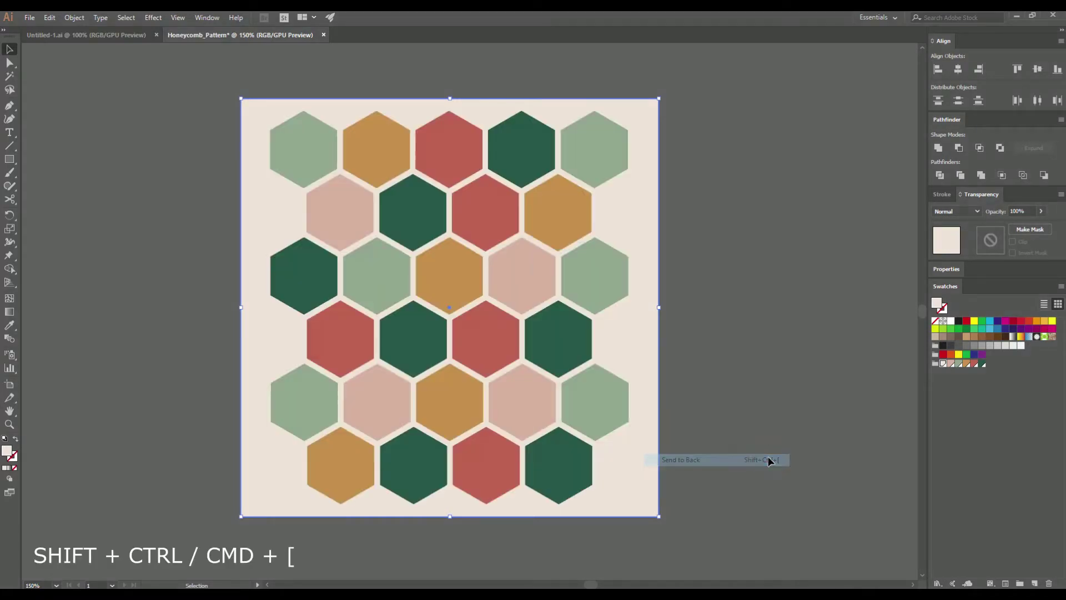
{"action": "left_click", "coordinate": [677, 362]}
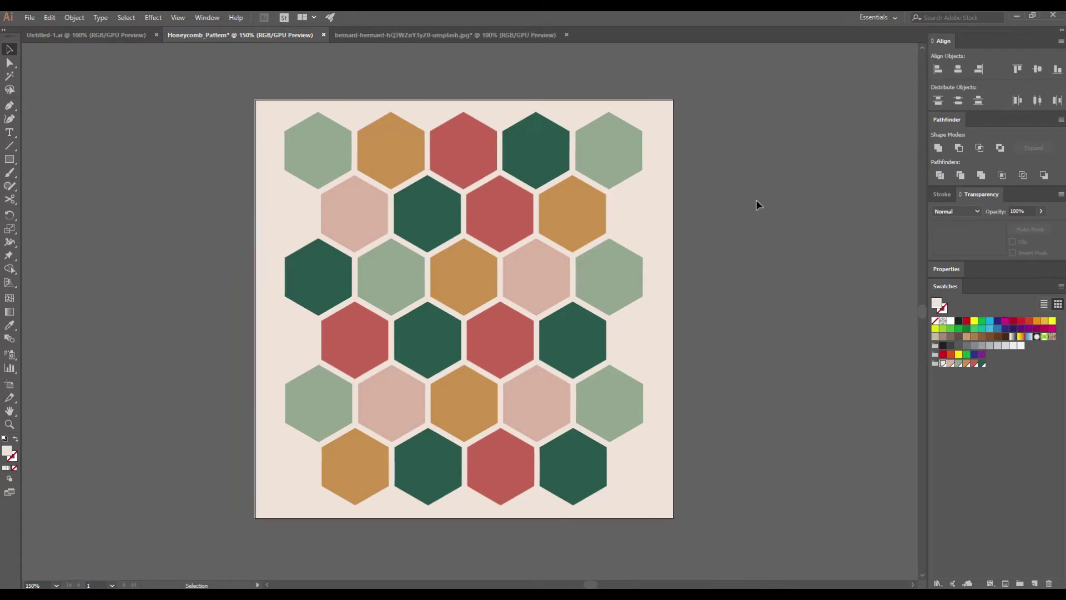
Step: Select the whole hexagon artwork, make an opacity mask, and enter mask editing
{"action": "left_click", "coordinate": [661, 210]}
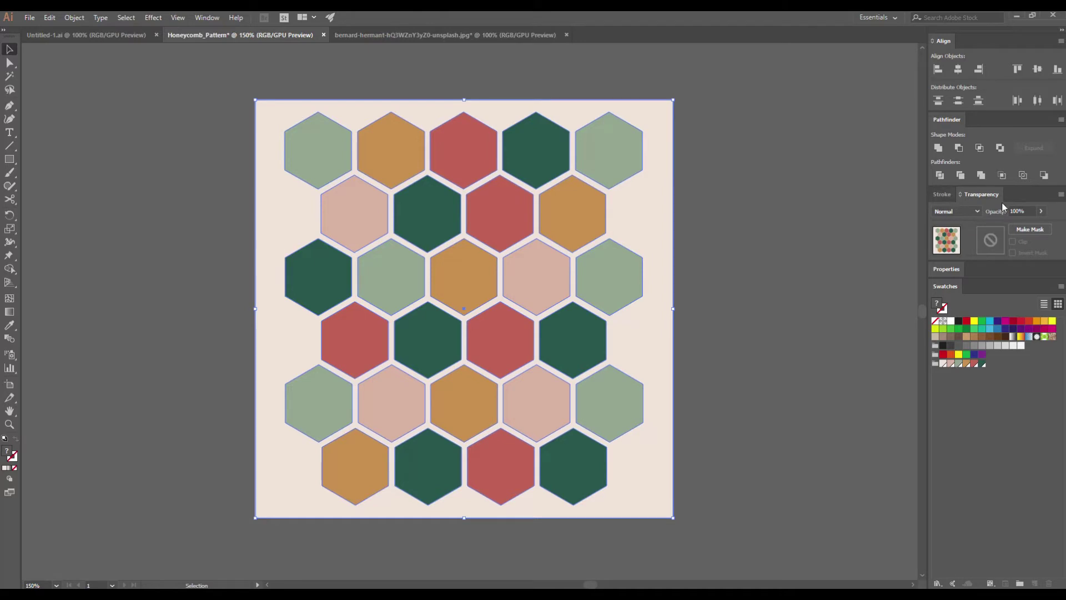
{"action": "left_click", "coordinate": [207, 17]}
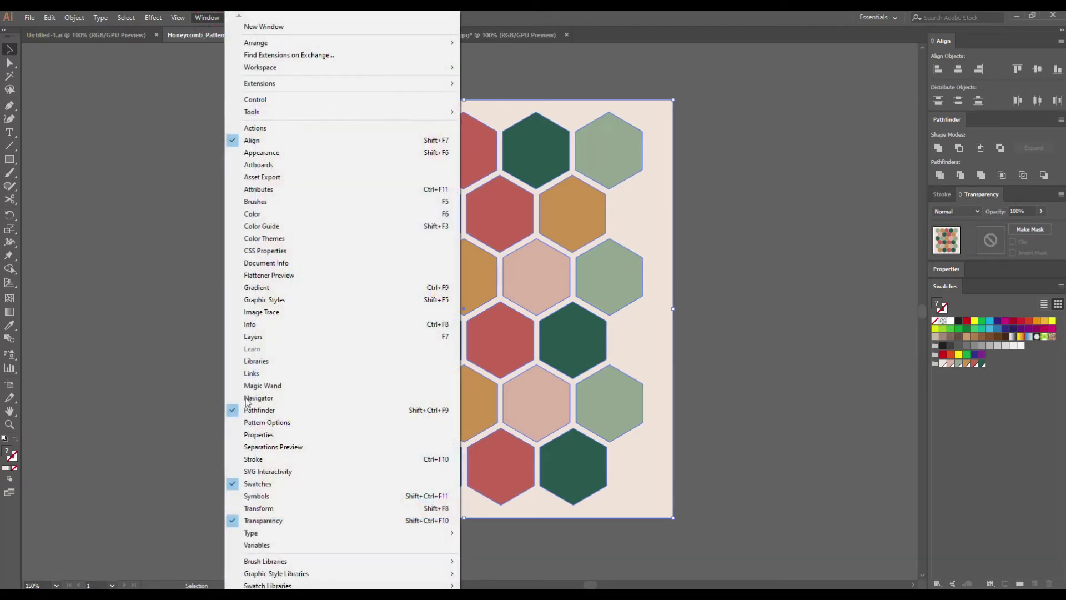
{"action": "left_click", "coordinate": [1031, 232]}
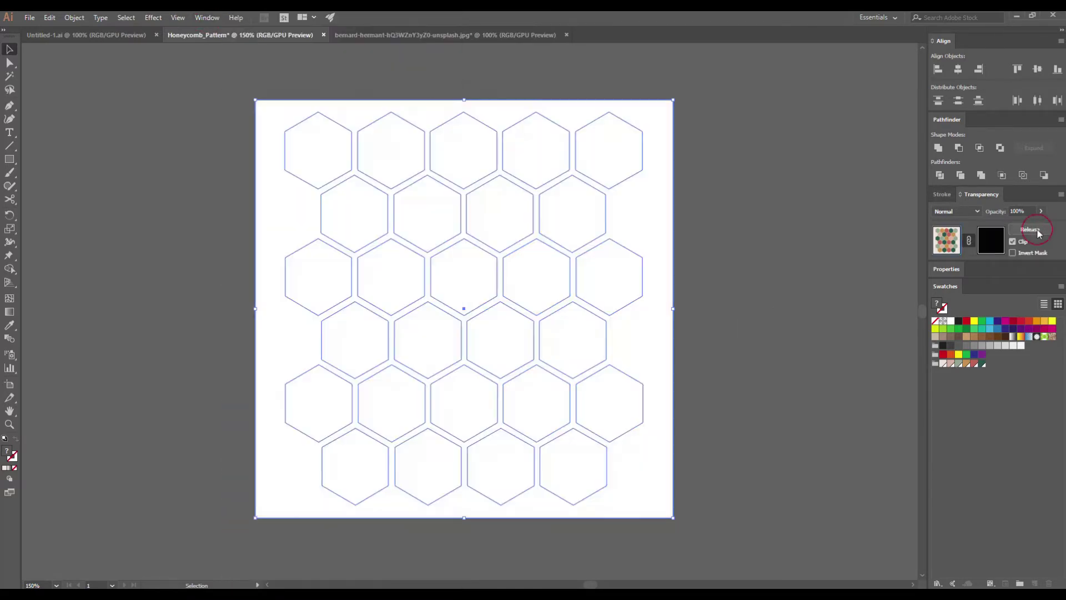
{"action": "left_click", "coordinate": [997, 248]}
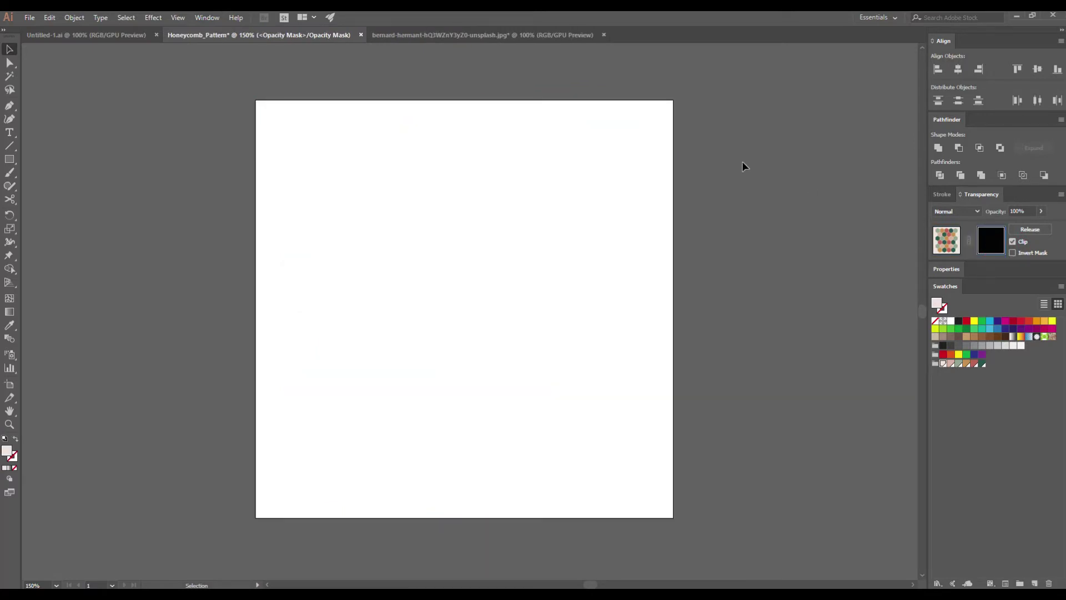
Step: Paste the texture photo into the mask and centre it on the artboard
{"action": "left_click", "coordinate": [434, 34]}
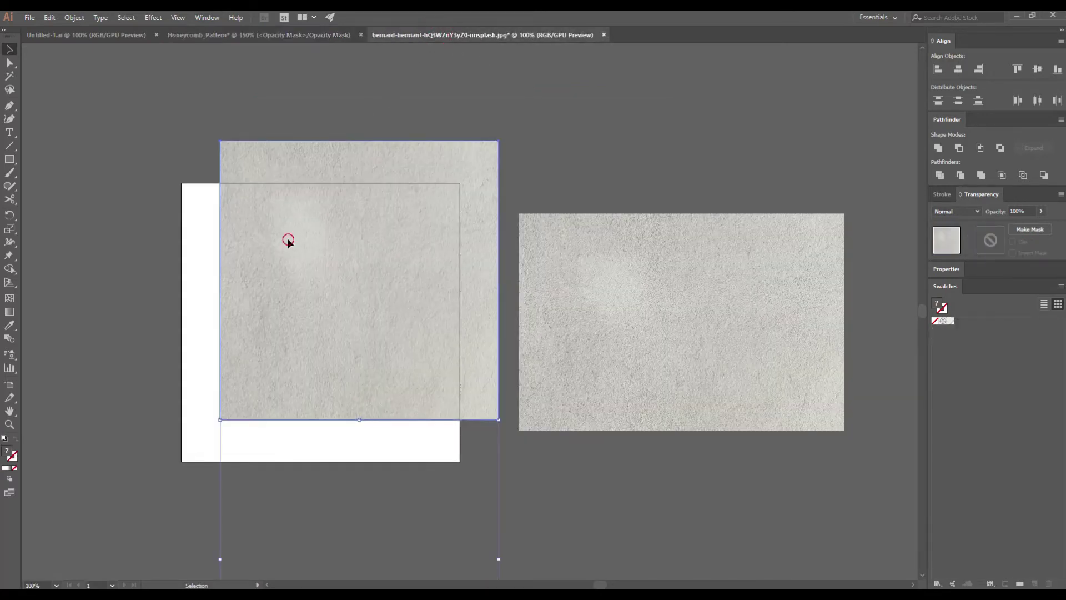
{"action": "left_click", "coordinate": [284, 35]}
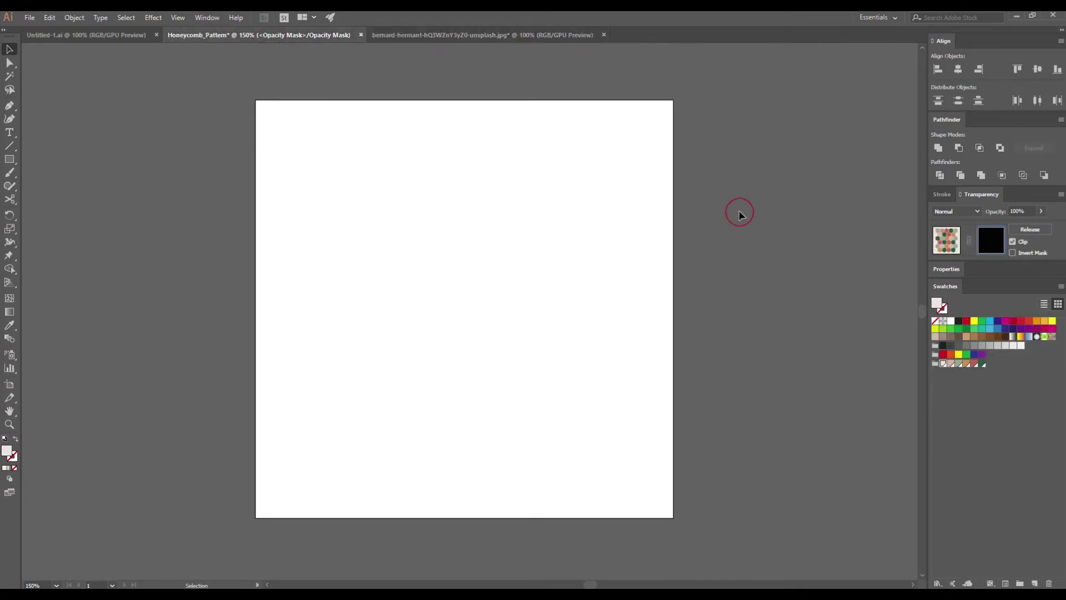
{"action": "key", "text": "ctrl+v"}
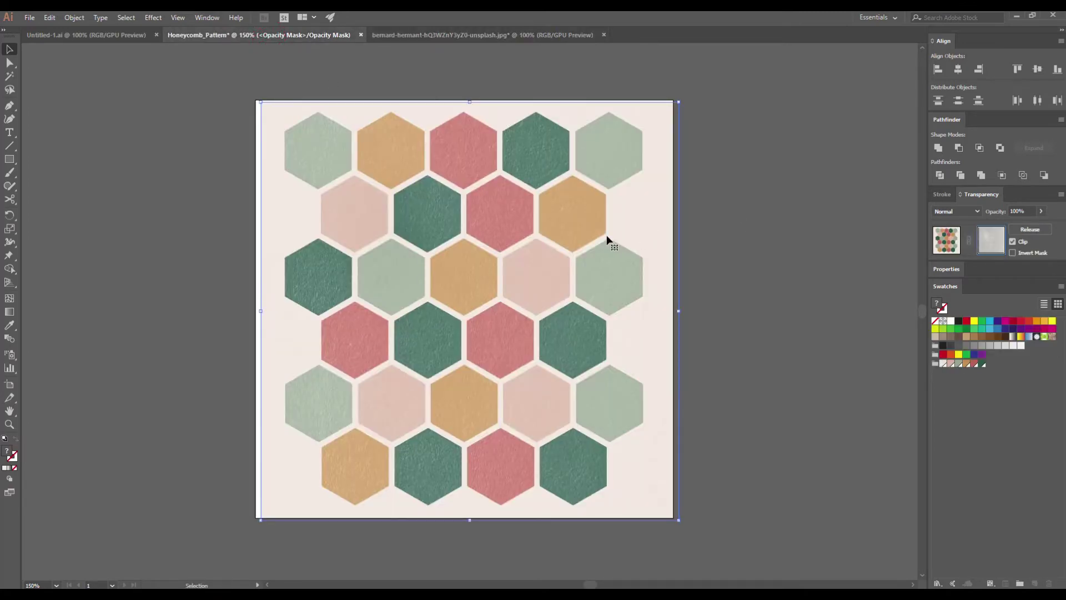
{"action": "left_click", "coordinate": [959, 68]}
{"action": "left_click", "coordinate": [1037, 68]}
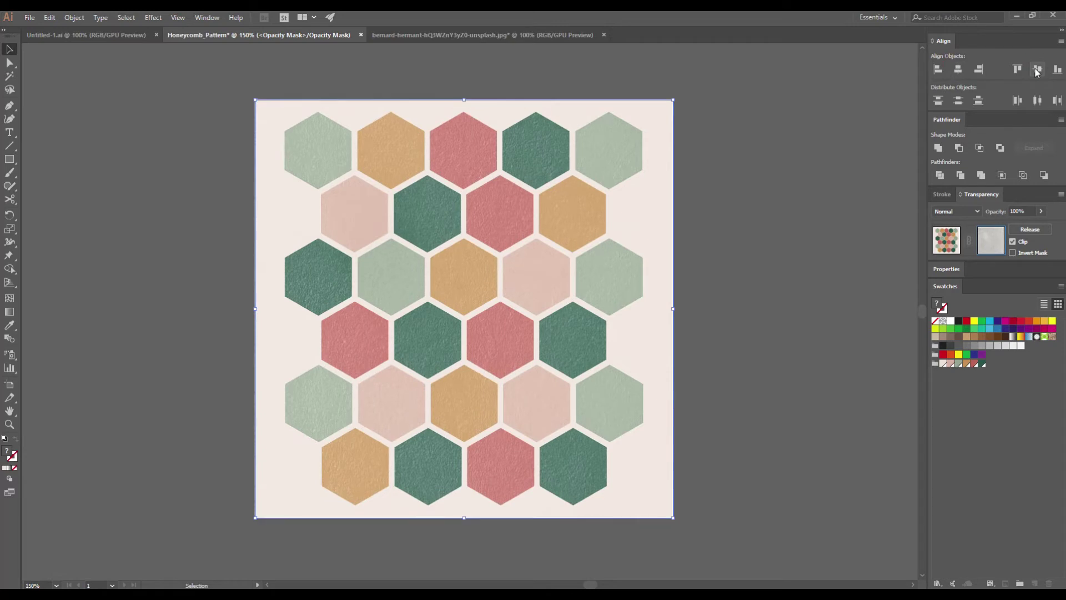
{"action": "left_click", "coordinate": [946, 233]}
Step: Set the artwork to Multiply blending with mask clipping turned off
{"action": "left_click", "coordinate": [962, 212]}
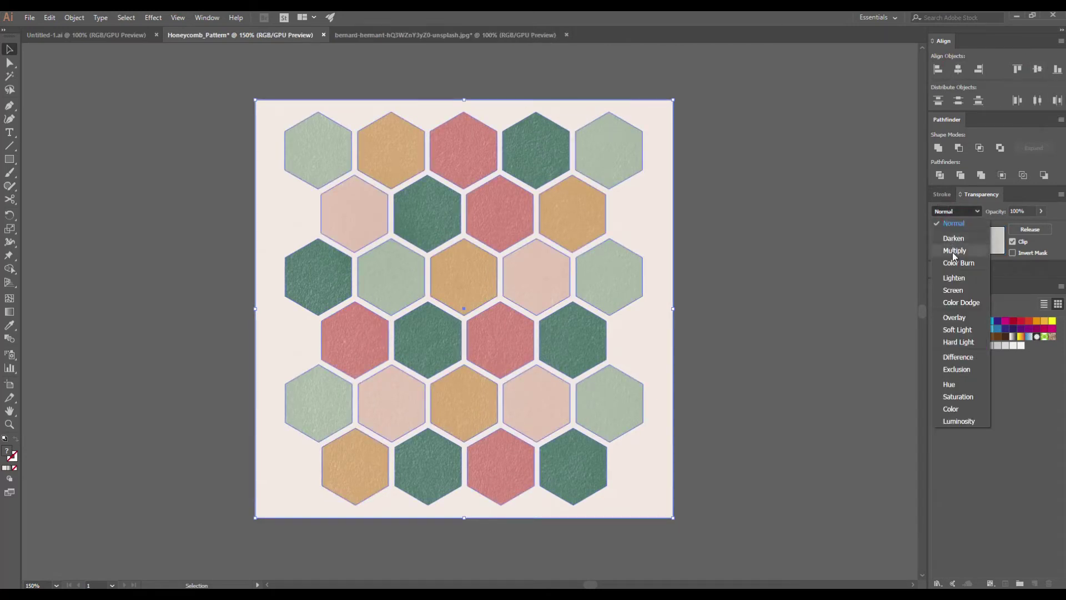
{"action": "left_click", "coordinate": [953, 251]}
{"action": "left_click", "coordinate": [872, 244]}
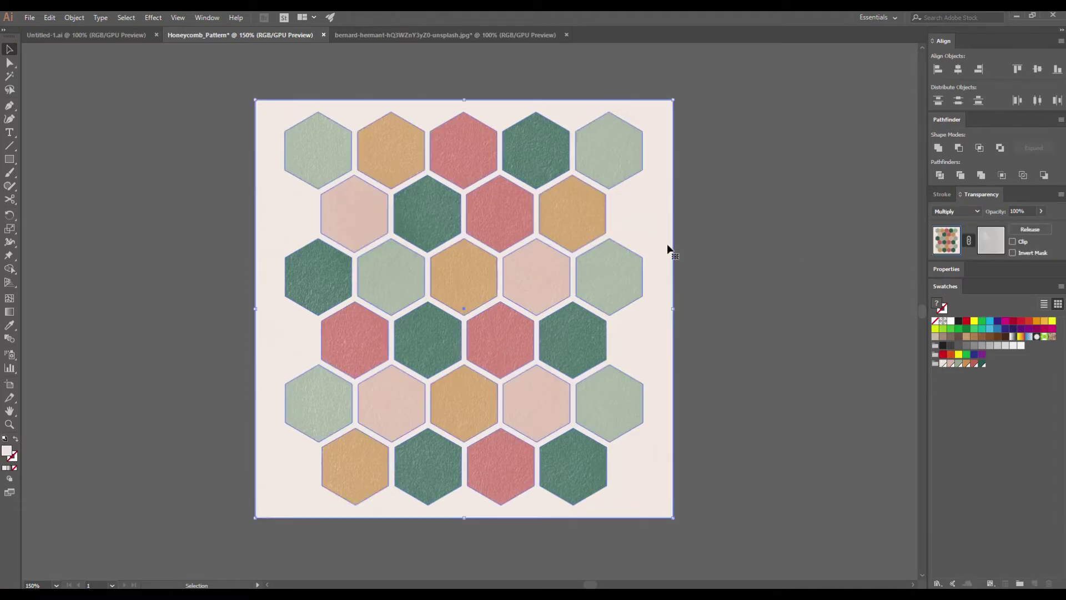
Step: Lower the texture mask's opacity to about 60%
{"action": "left_click", "coordinate": [991, 240]}
{"action": "left_click", "coordinate": [1041, 211]}
{"action": "left_click_drag", "start_coordinate": [1046, 224], "coordinate": [1018, 231]}
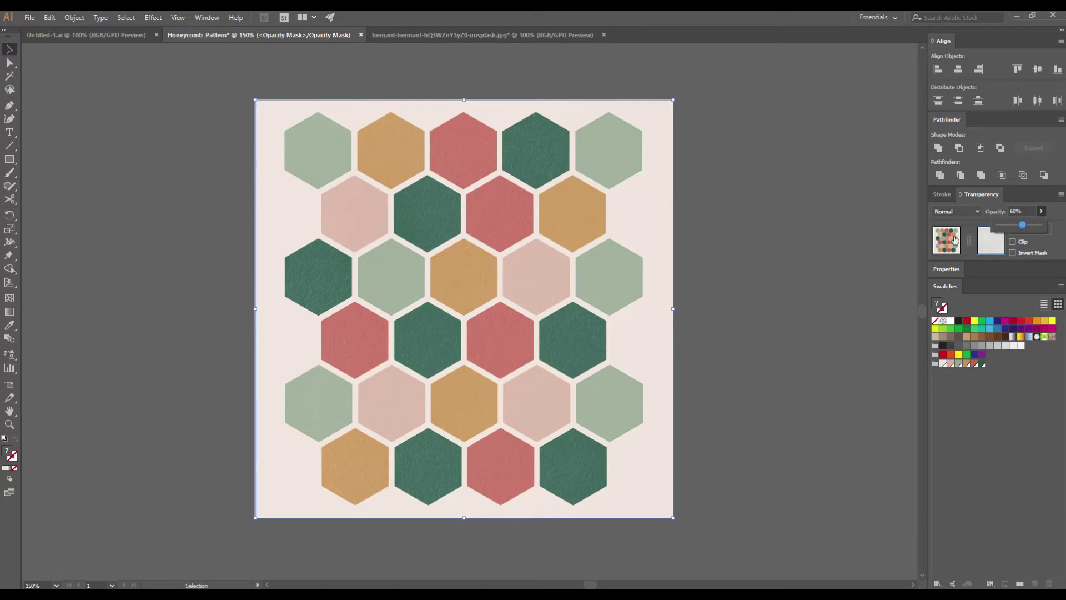
{"action": "left_click", "coordinate": [785, 248]}
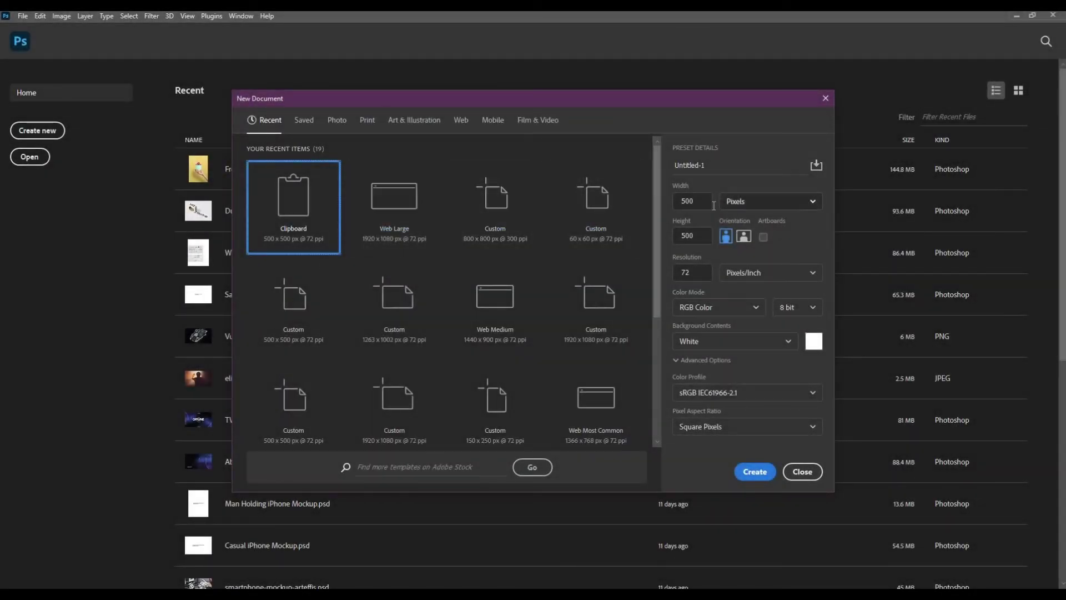
Step: Create a 500×500 px, 300 ppi document with transparent background contents
{"action": "left_click_drag", "start_coordinate": [713, 205], "coordinate": [669, 208]}
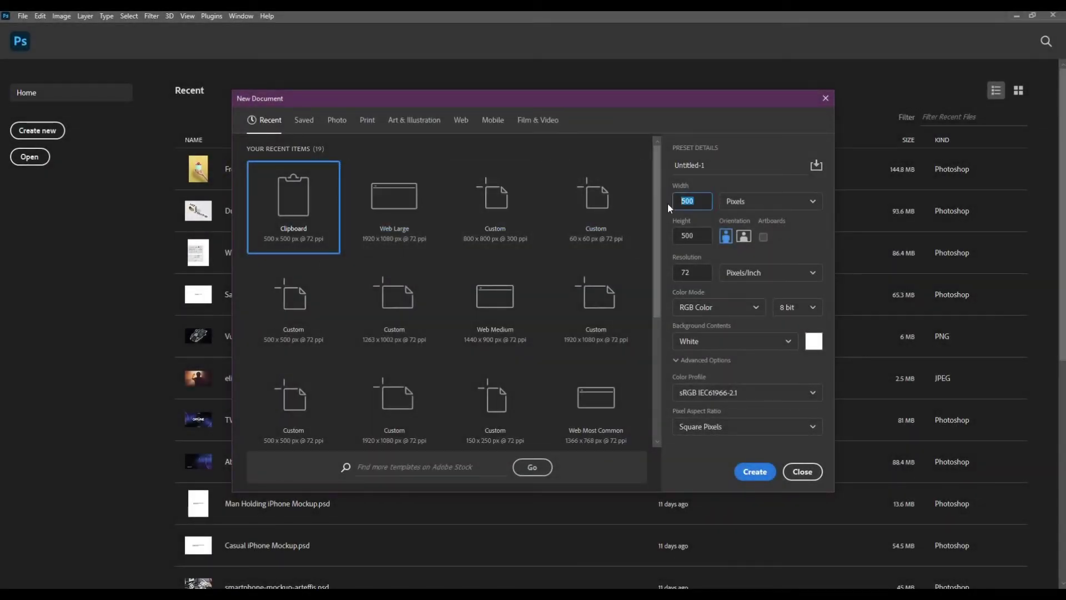
{"action": "left_click", "coordinate": [718, 183]}
{"action": "left_click_drag", "start_coordinate": [703, 276], "coordinate": [660, 279]}
{"action": "left_click", "coordinate": [702, 307]}
{"action": "left_click", "coordinate": [745, 312]}
{"action": "left_click", "coordinate": [787, 342]}
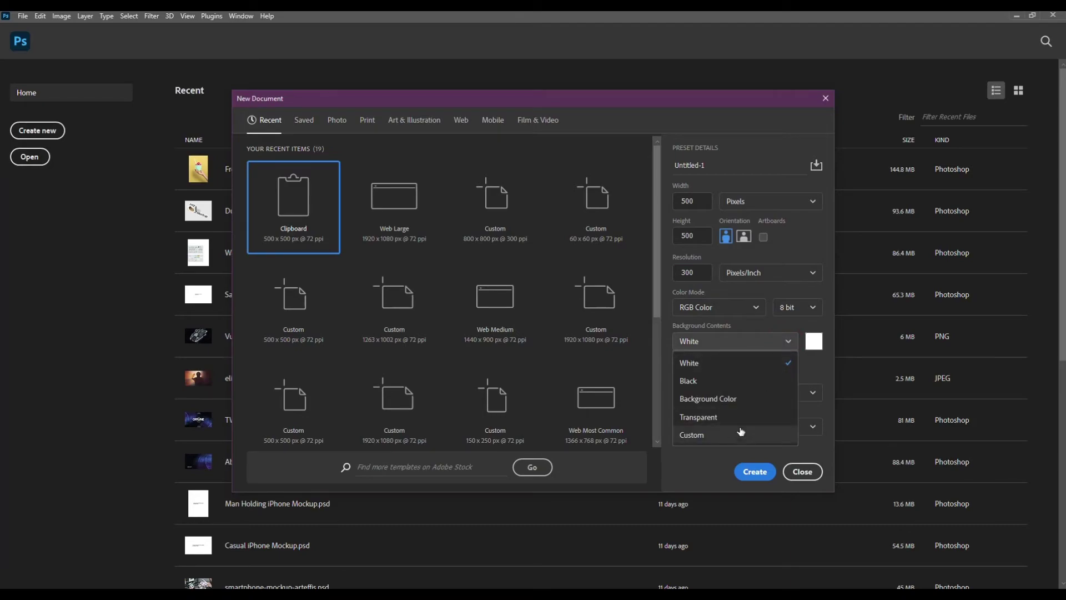
{"action": "left_click", "coordinate": [722, 416]}
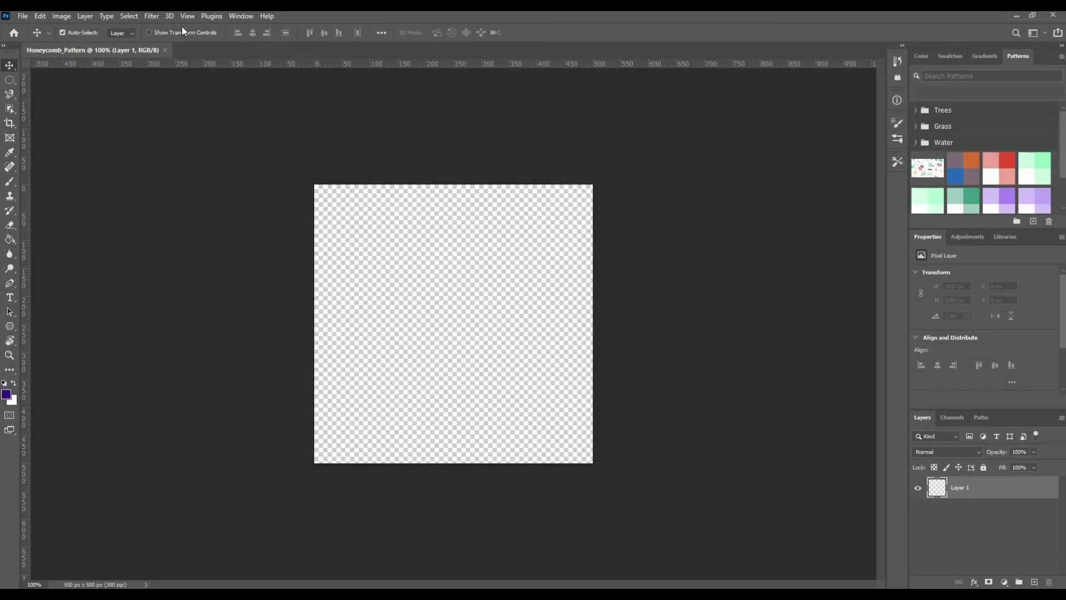
Step: Turn on View > Show > Layer Edges
{"action": "left_click", "coordinate": [187, 16]}
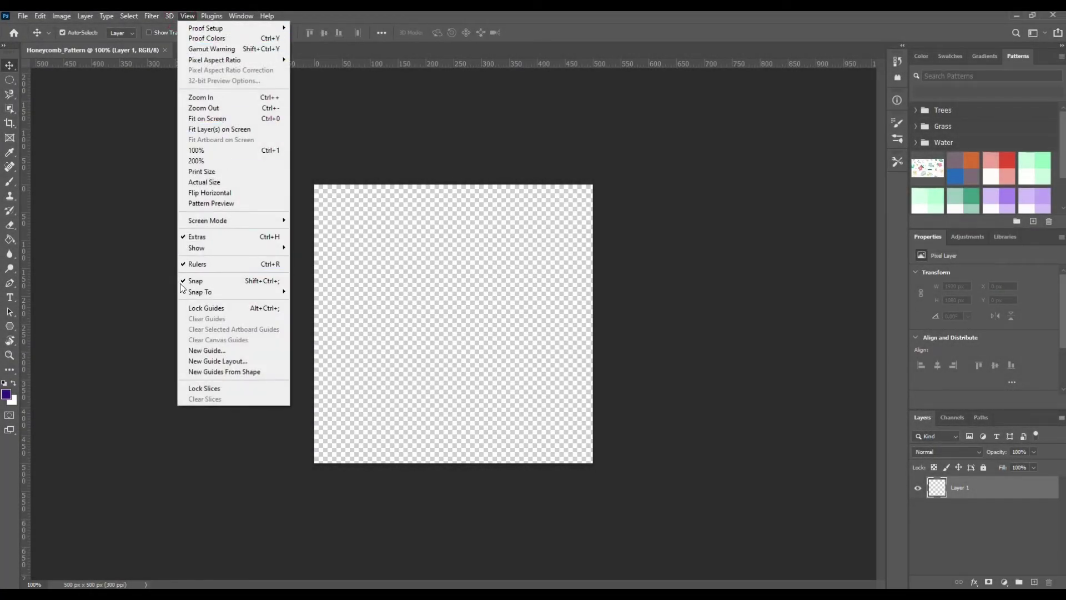
{"action": "mouse_move", "coordinate": [258, 250]}
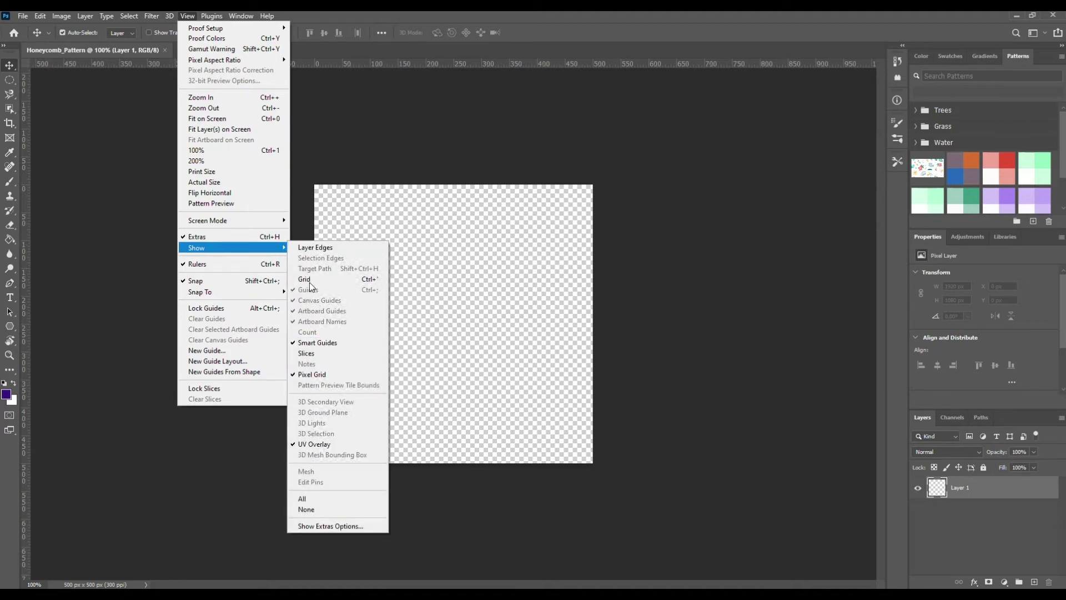
{"action": "left_click", "coordinate": [297, 252]}
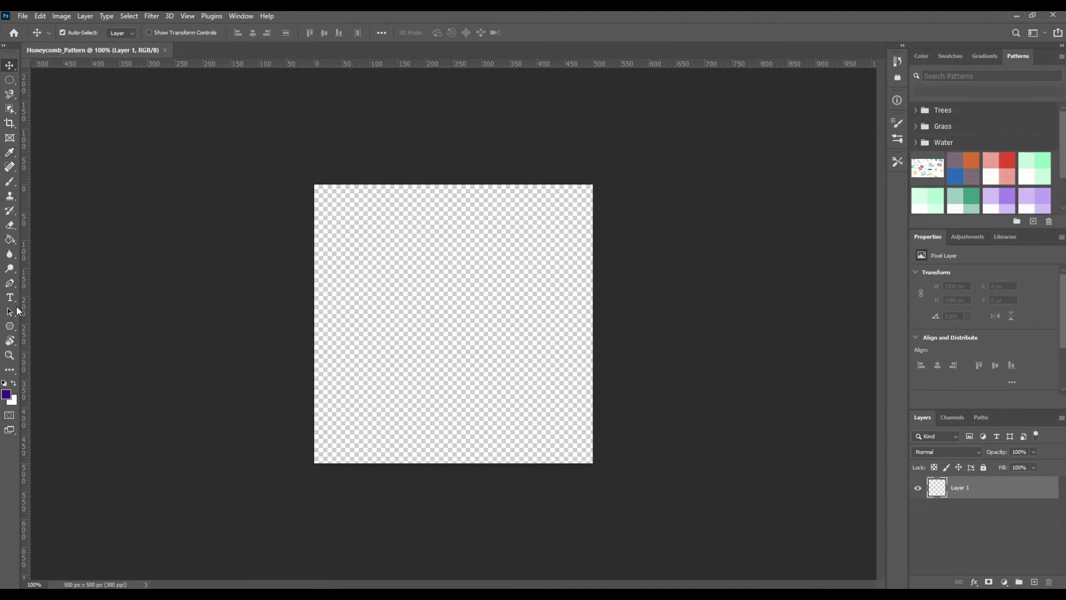
{"action": "left_click", "coordinate": [10, 330]}
Step: Draw a 116 × 100.44 px hexagon, rotate it -90°, and centre it on the canvas
{"action": "left_click", "coordinate": [56, 370]}
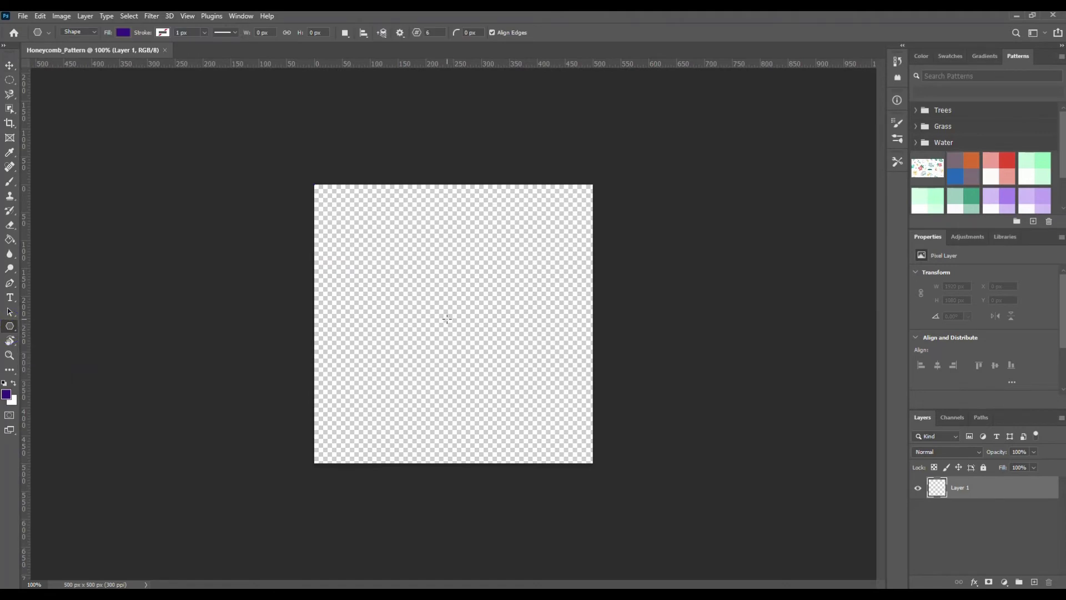
{"action": "left_click_drag", "start_coordinate": [447, 318], "coordinate": [410, 286]}
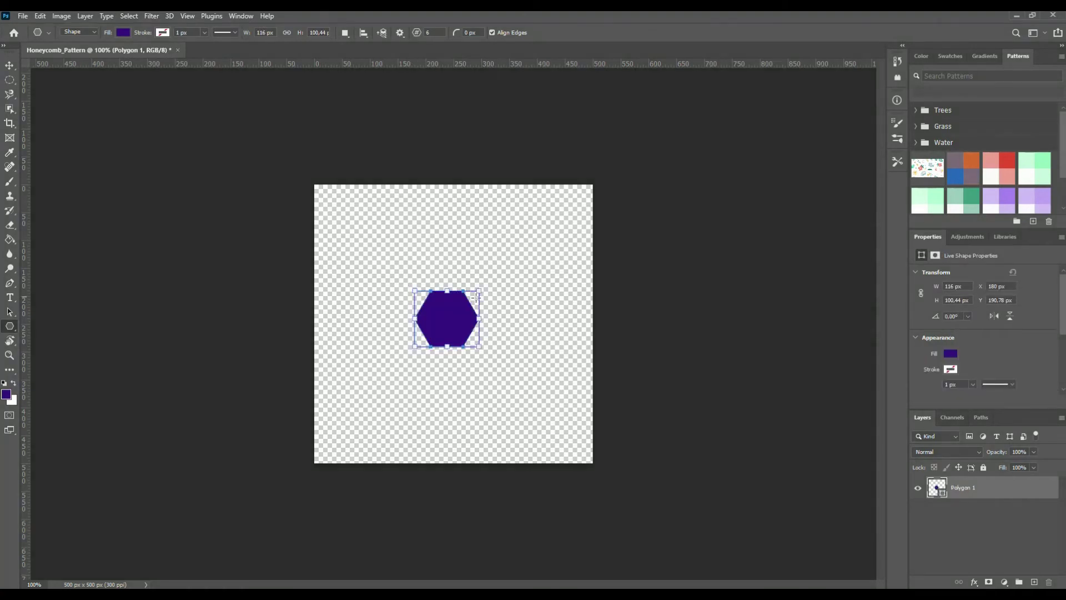
{"action": "left_click_drag", "start_coordinate": [488, 288], "coordinate": [415, 265]}
{"action": "key", "text": "ctrl+0"}
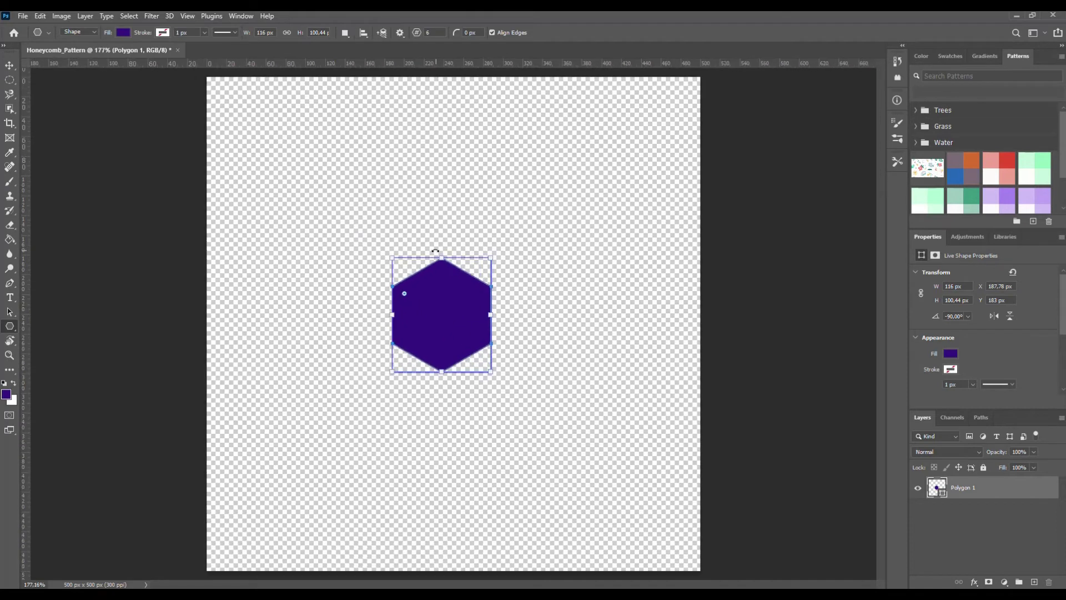
{"action": "key", "text": "v"}
{"action": "mouse_move", "coordinate": [436, 311]}
{"action": "left_mouse_down"}
{"action": "mouse_move", "coordinate": [471, 385]}
{"action": "mouse_move", "coordinate": [449, 323]}
{"action": "left_mouse_up"}
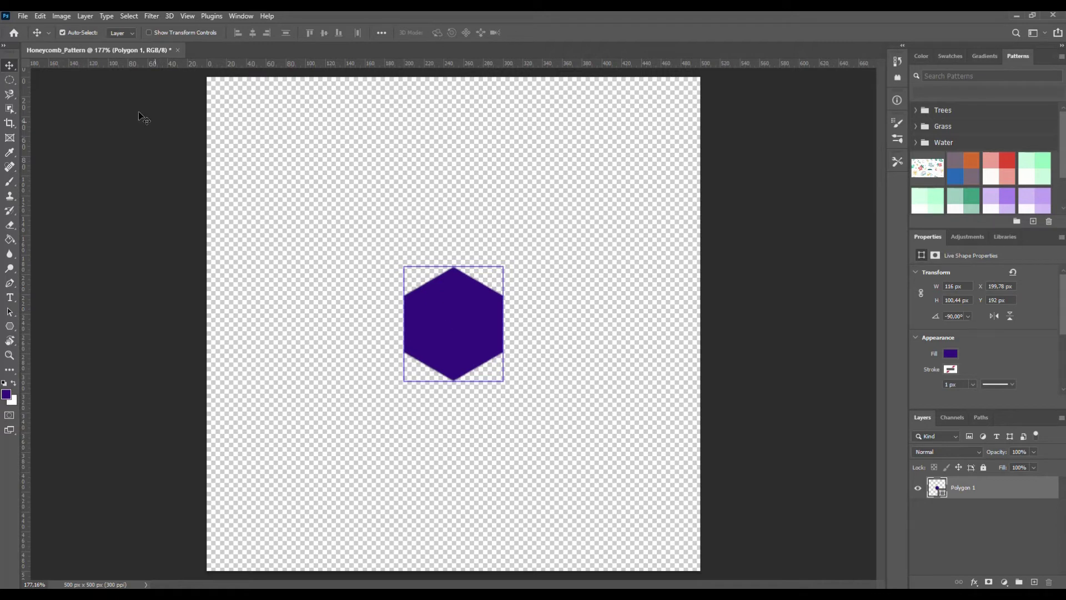
{"action": "left_click", "coordinate": [442, 319]}
Step: Duplicate the hexagon to the right and left to form a middle row of three
{"action": "left_click_drag", "start_coordinate": [453, 321], "coordinate": [543, 324]}
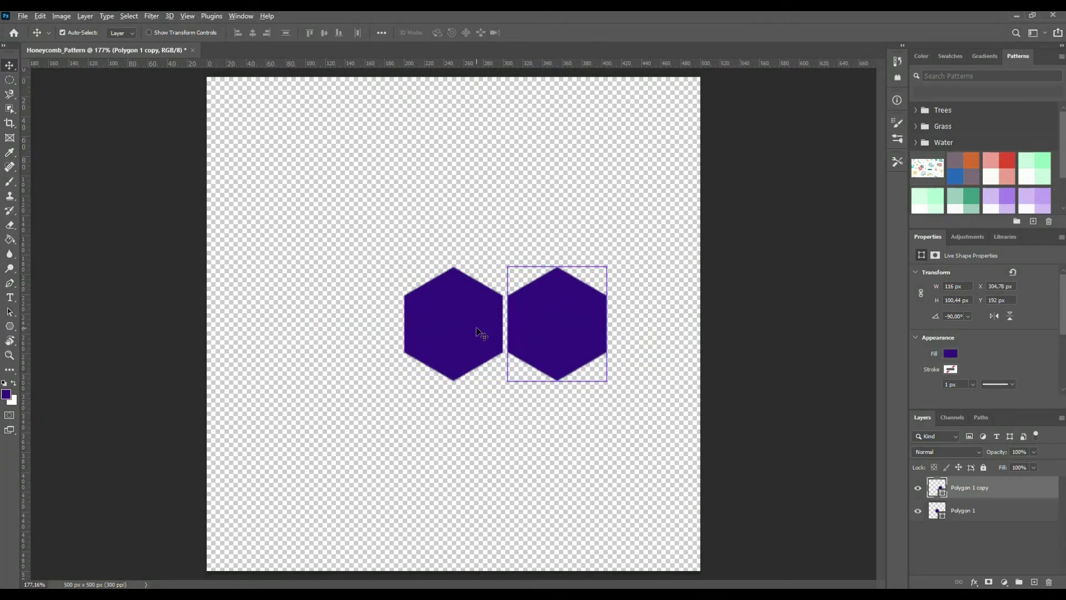
{"action": "scroll", "coordinate": [500, 335], "scroll_direction": "up", "scroll_amount": 5}
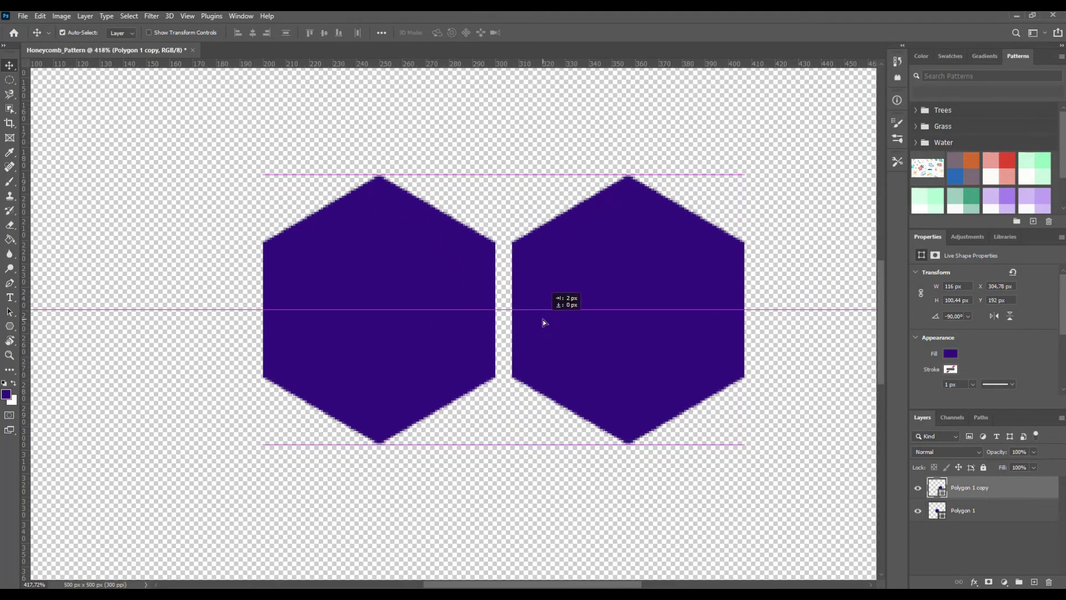
{"action": "left_click_drag", "start_coordinate": [658, 317], "coordinate": [163, 317]}
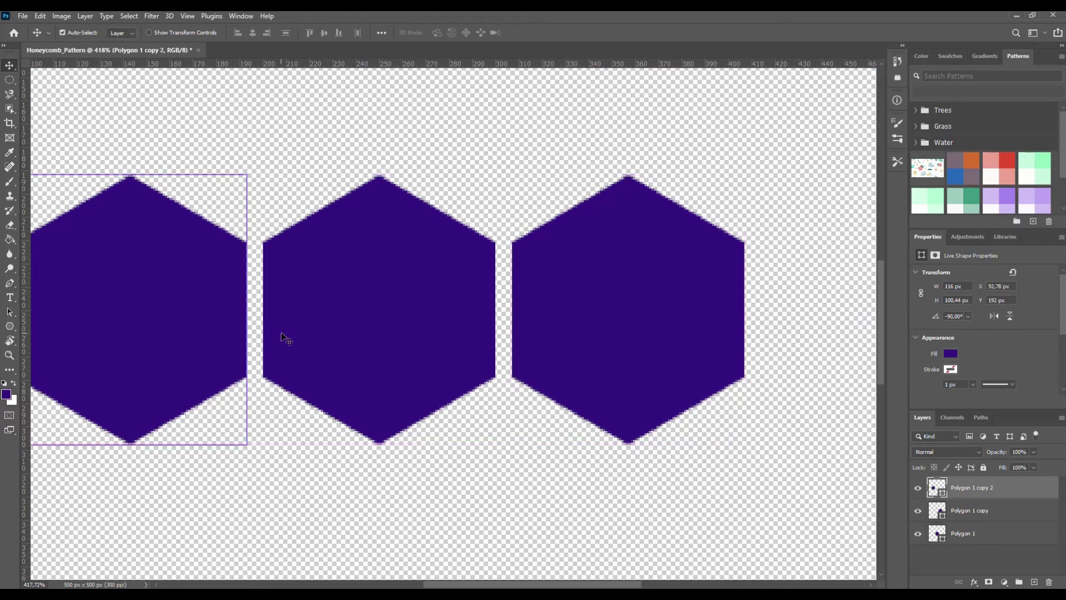
{"action": "scroll", "coordinate": [295, 340], "scroll_direction": "down", "scroll_amount": 5}
Step: Copy a pair of hexagons into an evenly spaced row above the middle row
{"action": "left_click_drag", "start_coordinate": [324, 343], "coordinate": [440, 274]}
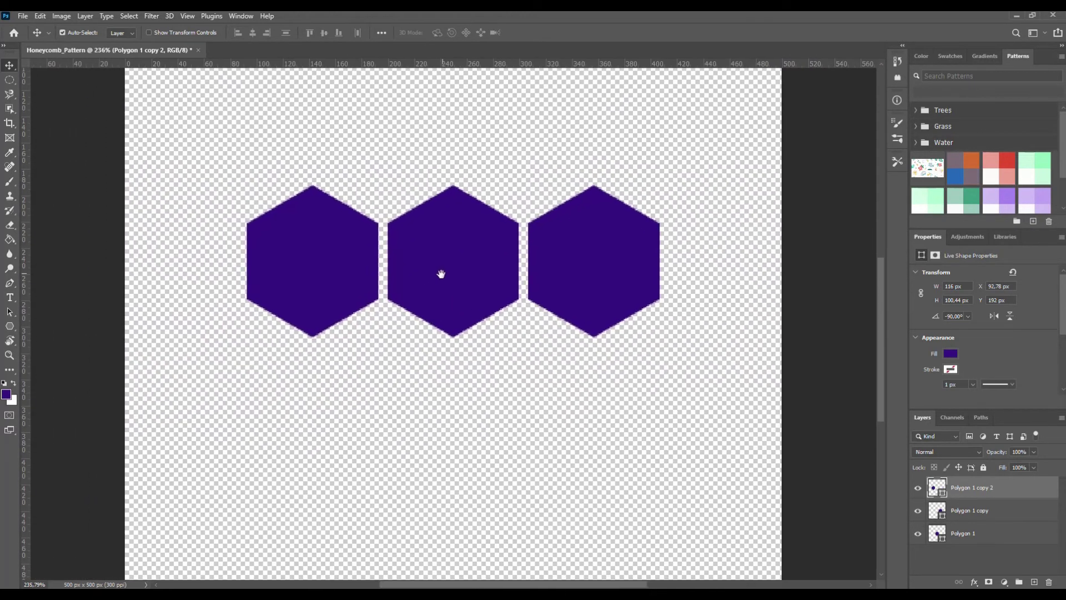
{"action": "left_click_drag", "start_coordinate": [437, 369], "coordinate": [381, 361]}
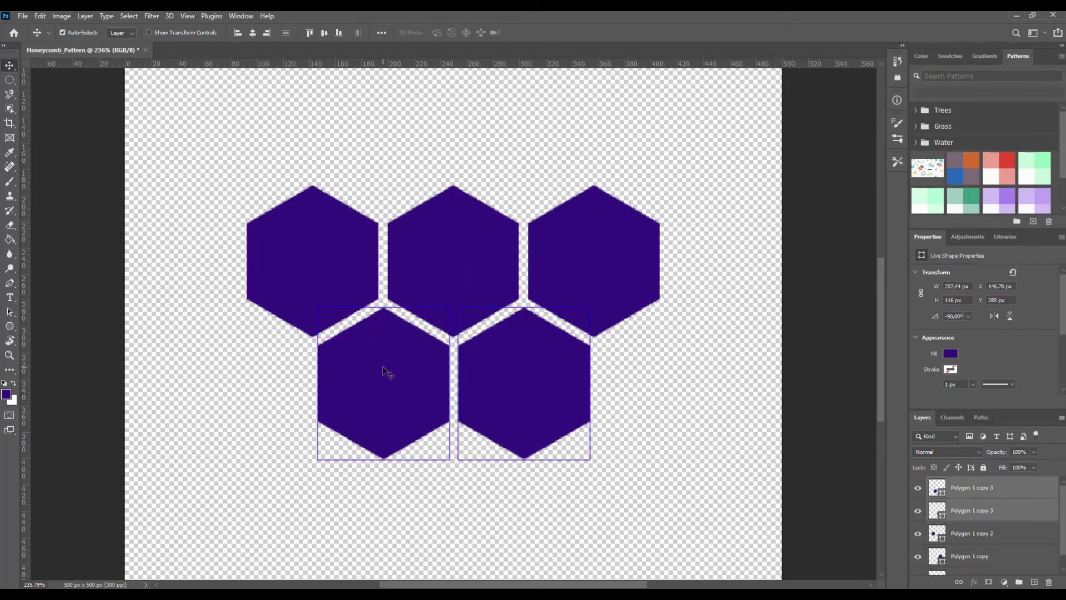
{"action": "scroll", "coordinate": [380, 378], "scroll_direction": "up", "scroll_amount": 2}
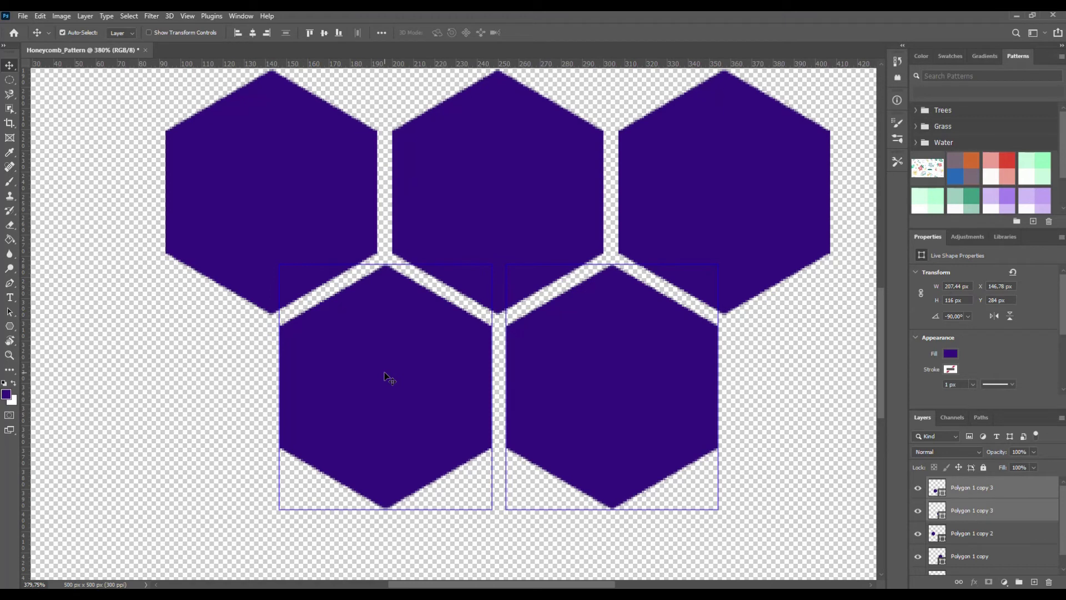
{"action": "key", "text": "Up"}
{"action": "key", "text": "Down"}
{"action": "scroll", "coordinate": [425, 347], "scroll_direction": "down", "scroll_amount": 1}
{"action": "left_click_drag", "start_coordinate": [425, 347], "coordinate": [415, 145]}
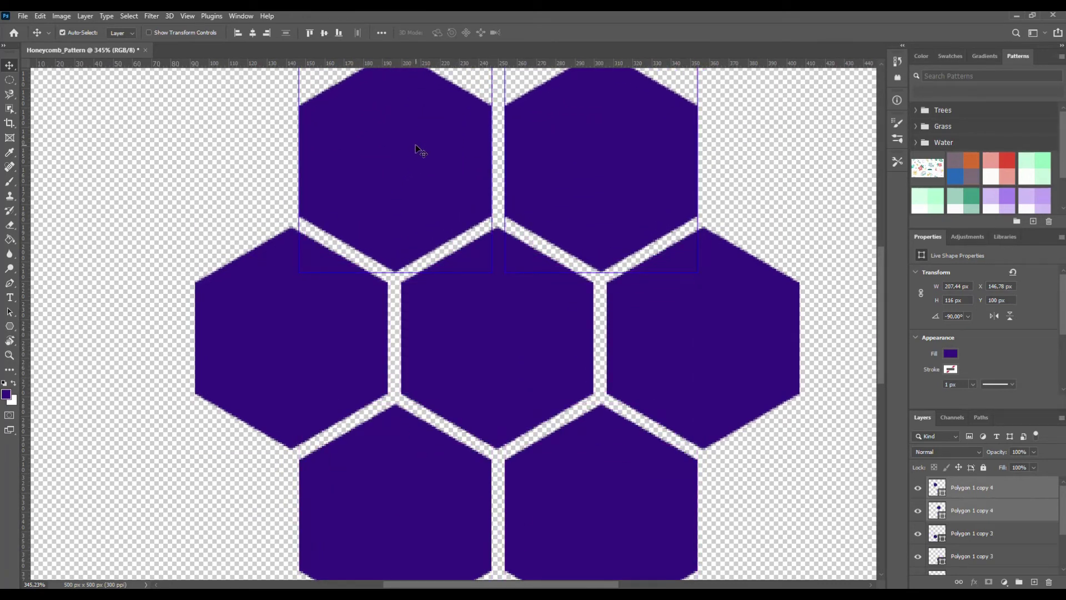
{"action": "left_click", "coordinate": [768, 476]}
{"action": "scroll", "coordinate": [769, 476], "scroll_direction": "down", "scroll_amount": 3}
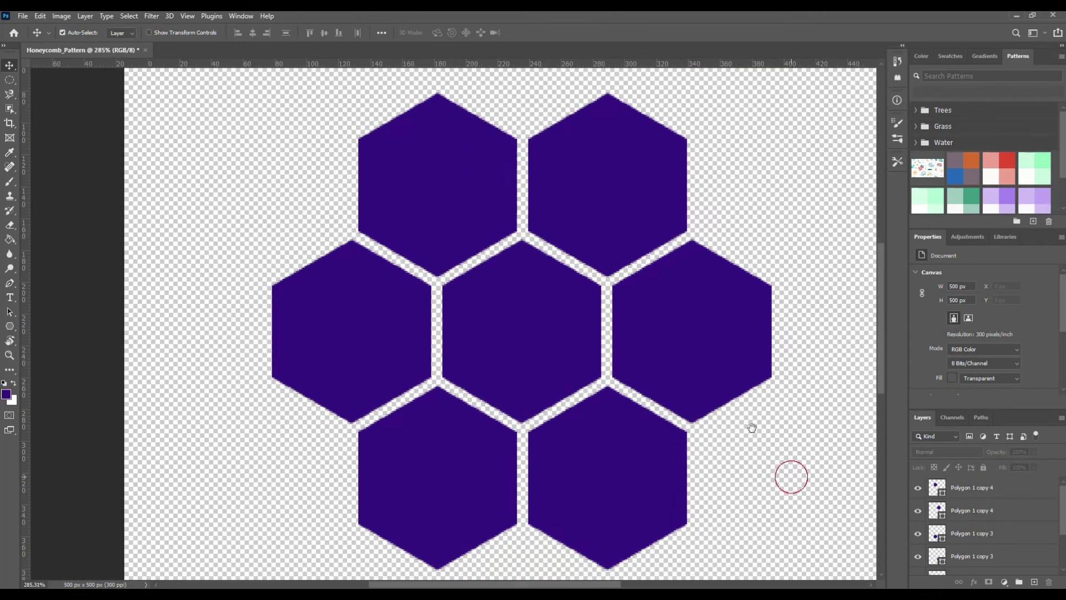
{"action": "scroll", "coordinate": [747, 425], "scroll_direction": "down", "scroll_amount": 4}
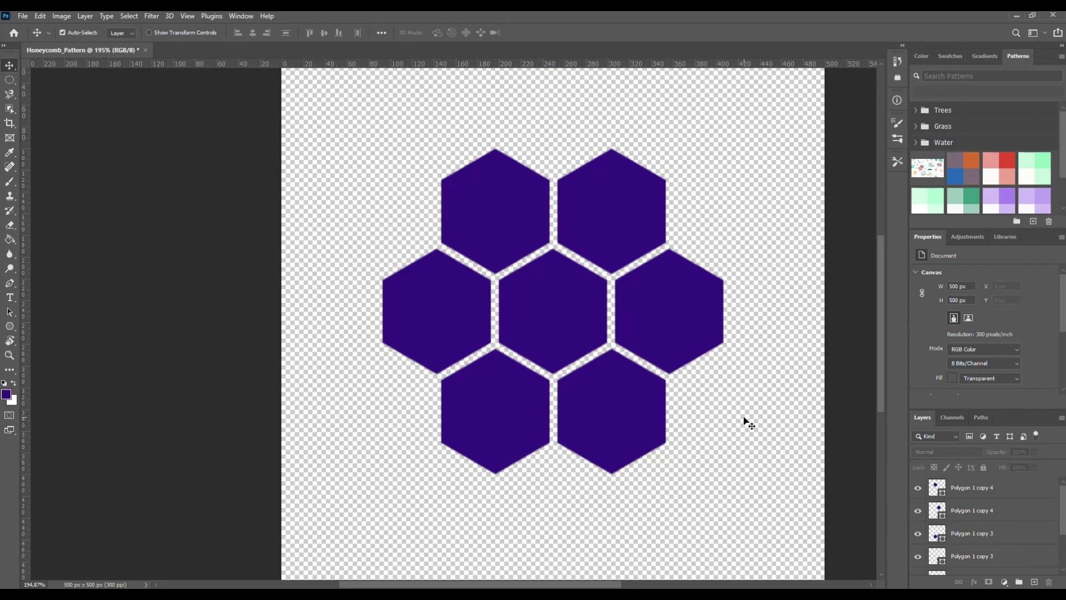
Step: Place vertical guides through the centres of the left and right hexagons
{"action": "left_click_drag", "start_coordinate": [762, 412], "coordinate": [694, 399]}
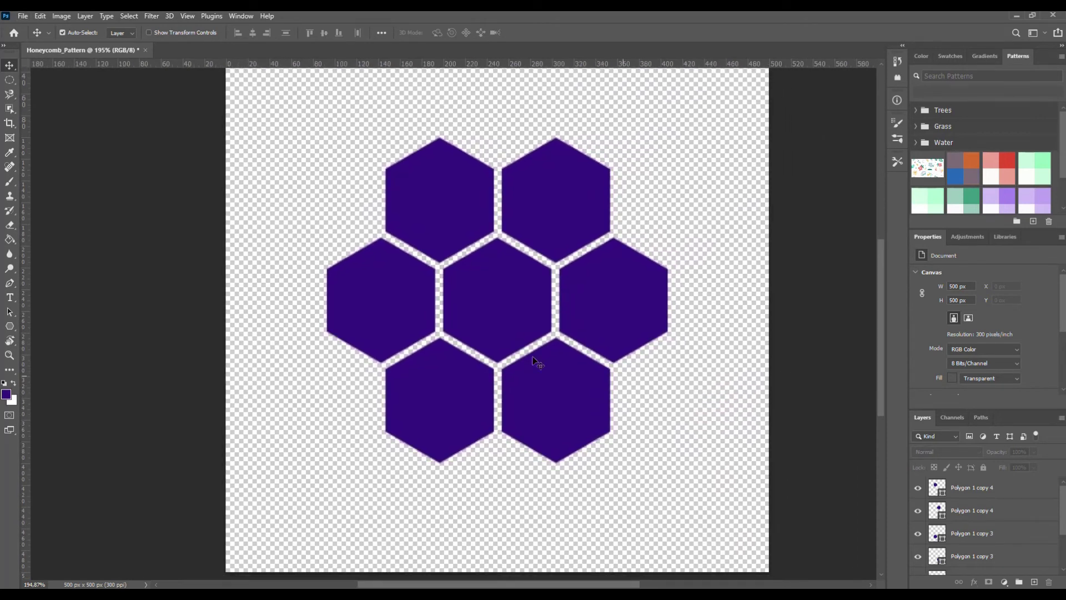
{"action": "left_click", "coordinate": [368, 291]}
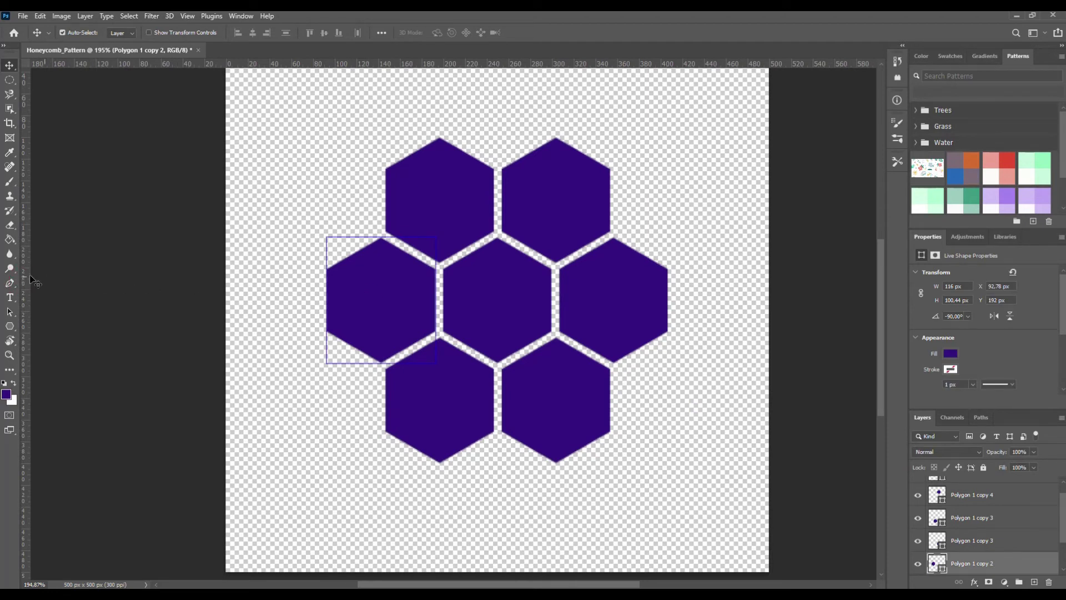
{"action": "left_click_drag", "start_coordinate": [25, 278], "coordinate": [379, 268]}
{"action": "left_click", "coordinate": [599, 273]}
{"action": "left_click_drag", "start_coordinate": [25, 278], "coordinate": [612, 276]}
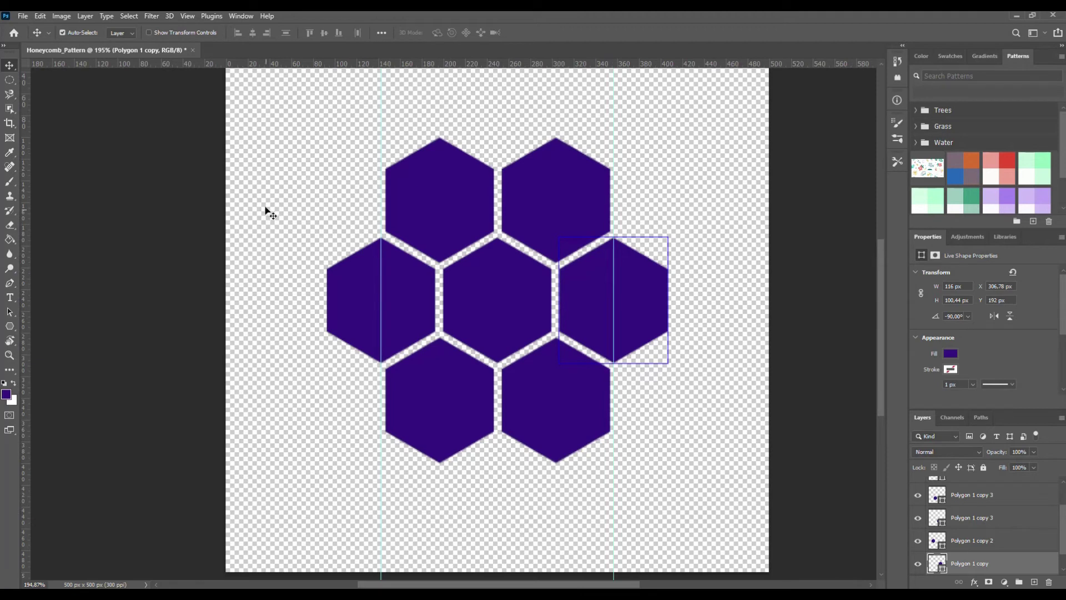
Step: Place horizontal guides across the top and bottom hexagon rows
{"action": "left_click", "coordinate": [430, 190]}
{"action": "left_click_drag", "start_coordinate": [436, 67], "coordinate": [435, 200]}
{"action": "left_click", "coordinate": [435, 400]}
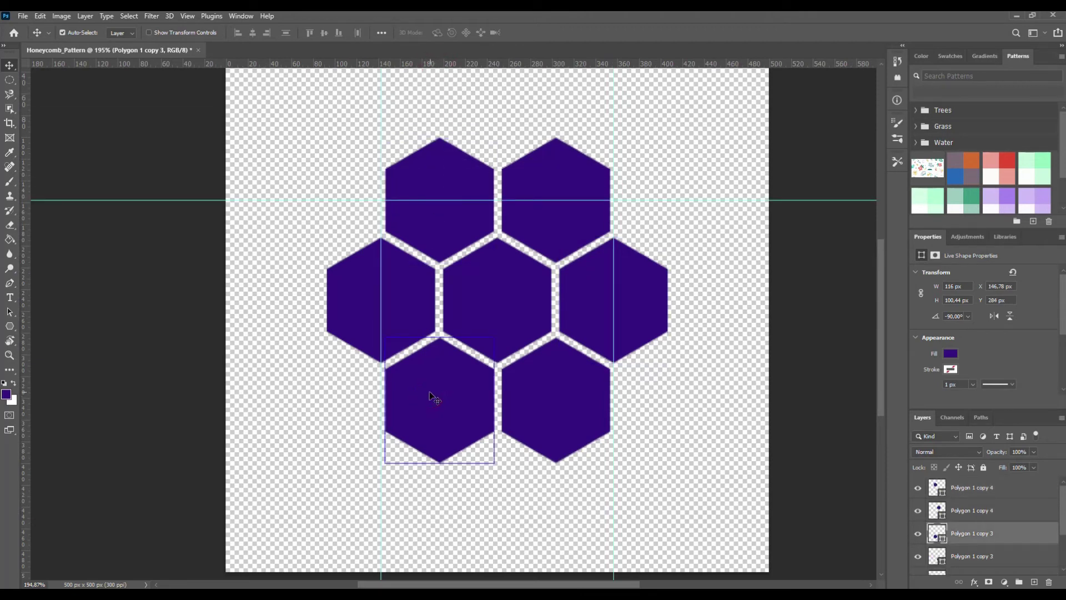
{"action": "left_click_drag", "start_coordinate": [447, 74], "coordinate": [439, 399]}
{"action": "left_click", "coordinate": [660, 436]}
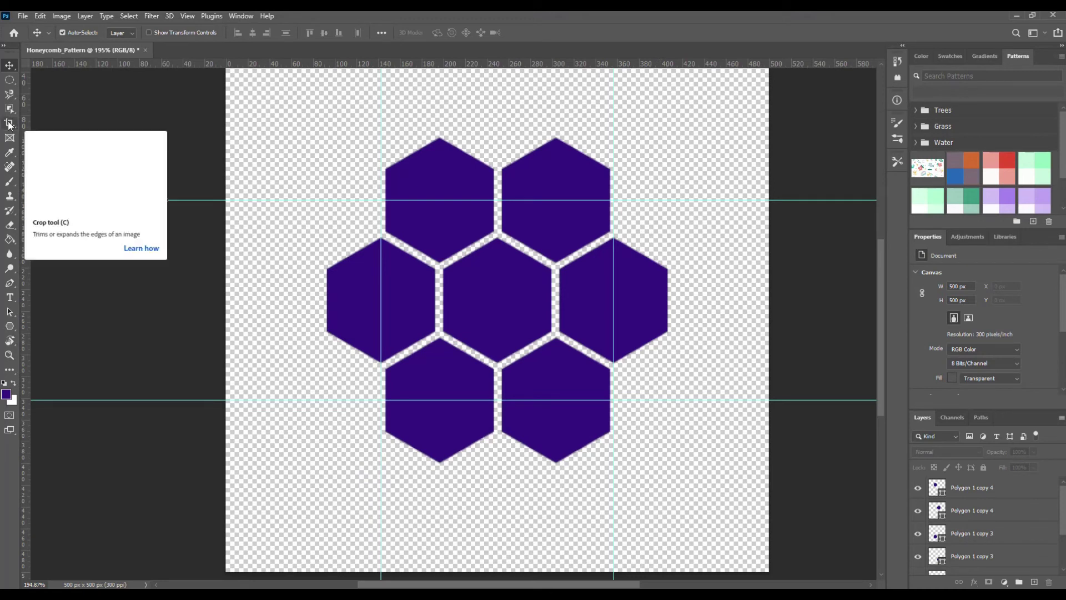
Step: Crop the canvas to the 214×184 px tile marked between the guides
{"action": "left_click", "coordinate": [9, 124]}
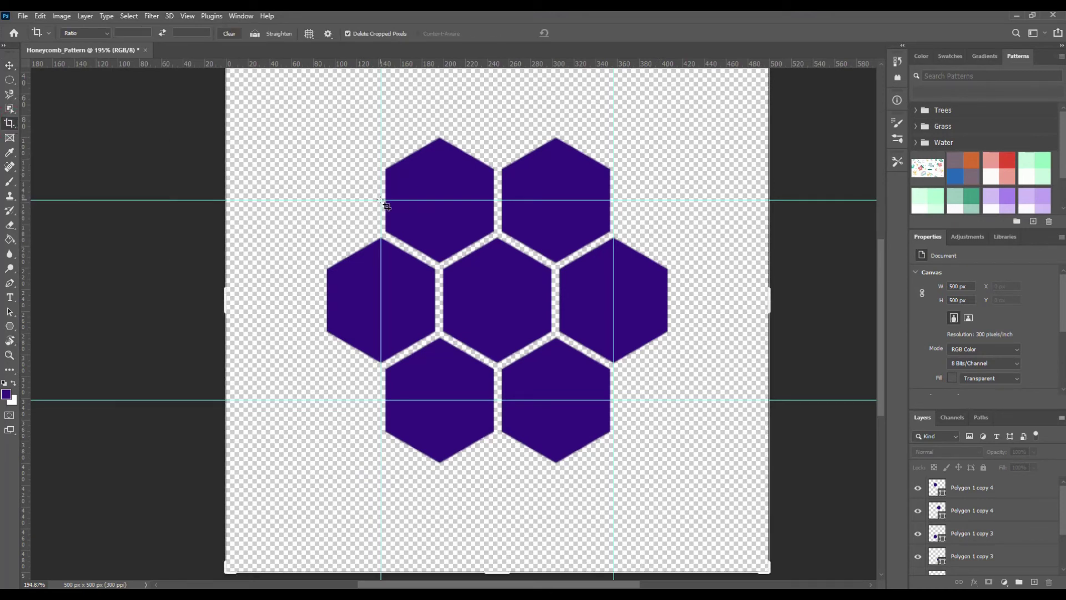
{"action": "scroll", "coordinate": [382, 202], "scroll_direction": "up", "scroll_amount": 3}
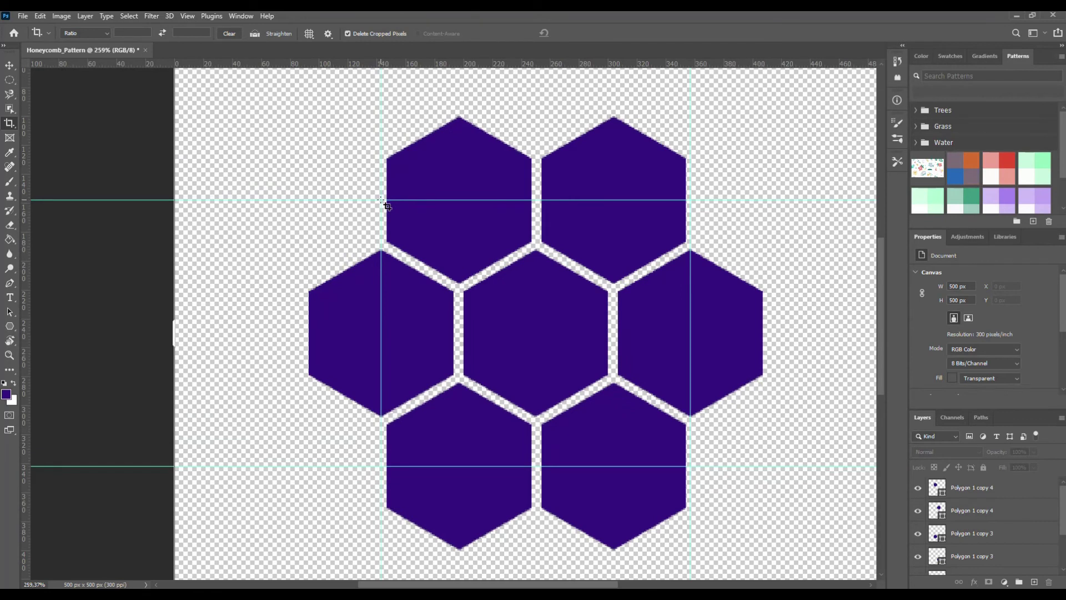
{"action": "left_click_drag", "start_coordinate": [381, 200], "coordinate": [694, 467]}
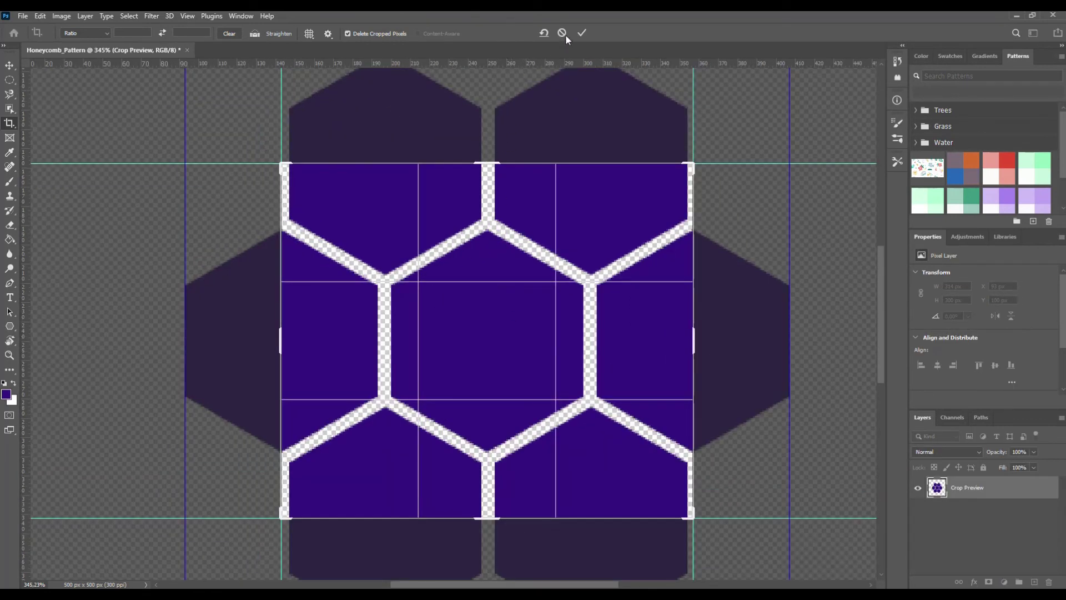
{"action": "left_click", "coordinate": [580, 33]}
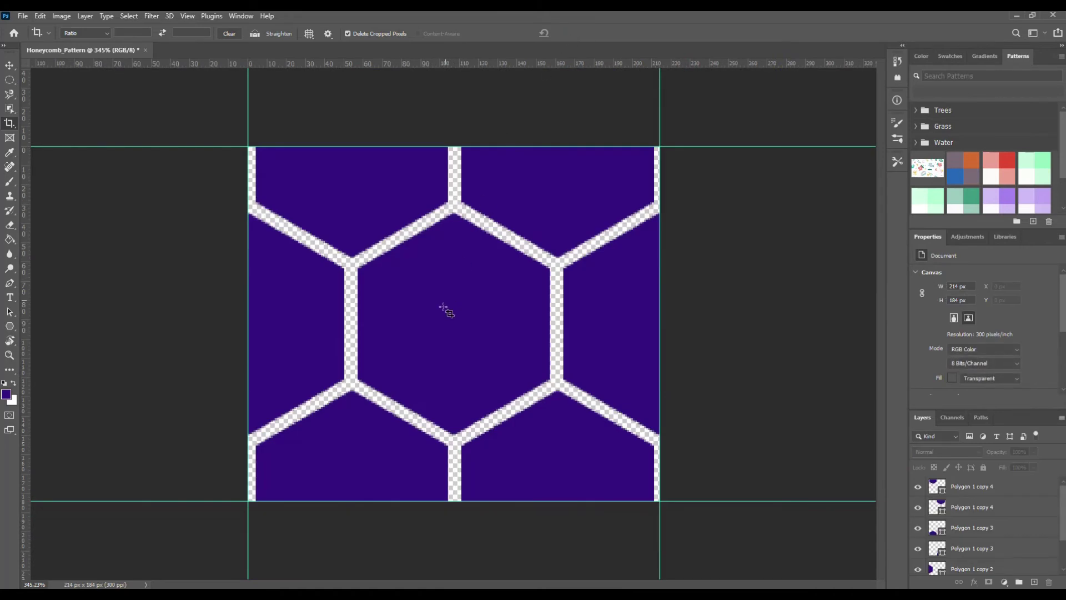
{"action": "scroll", "coordinate": [436, 328], "scroll_direction": "down", "scroll_amount": 3}
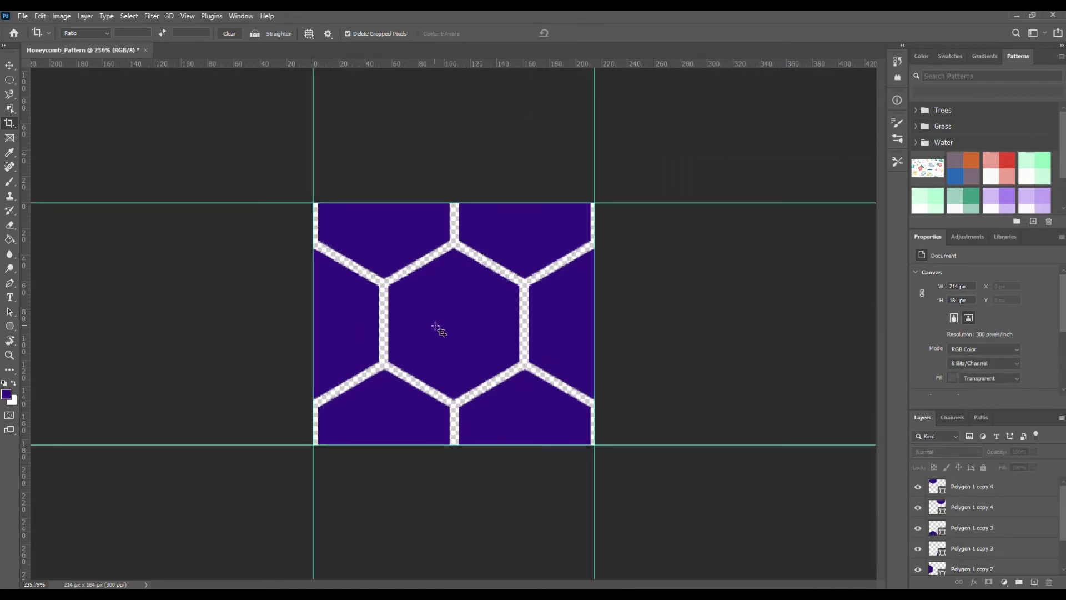
Step: Define the cropped tile as a new pattern named Honeycomb_Pattern
{"action": "left_click", "coordinate": [40, 17]}
{"action": "left_click", "coordinate": [111, 328]}
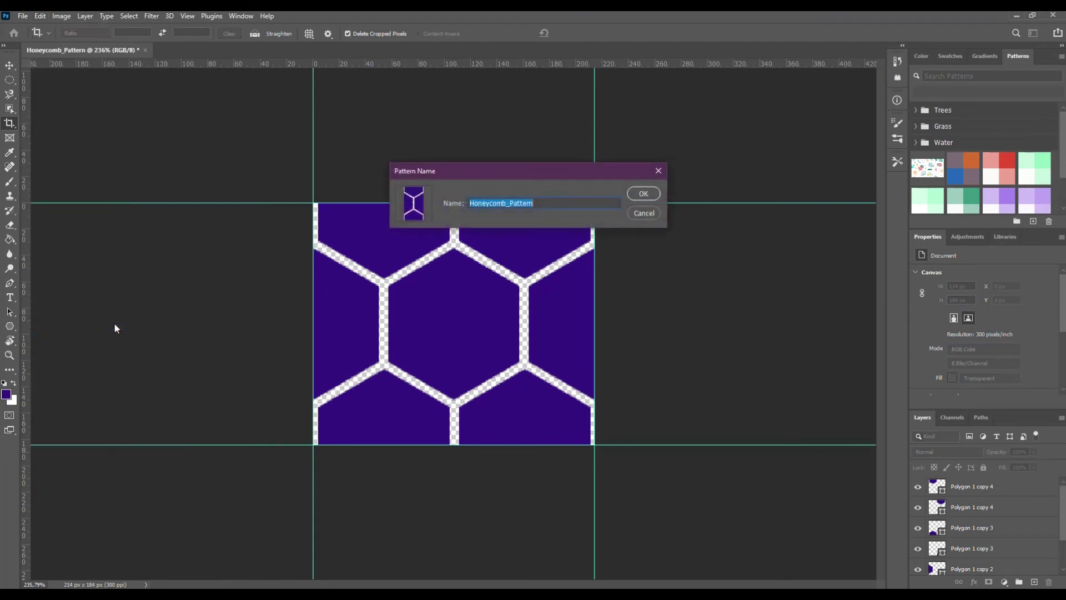
{"action": "left_click", "coordinate": [640, 194]}
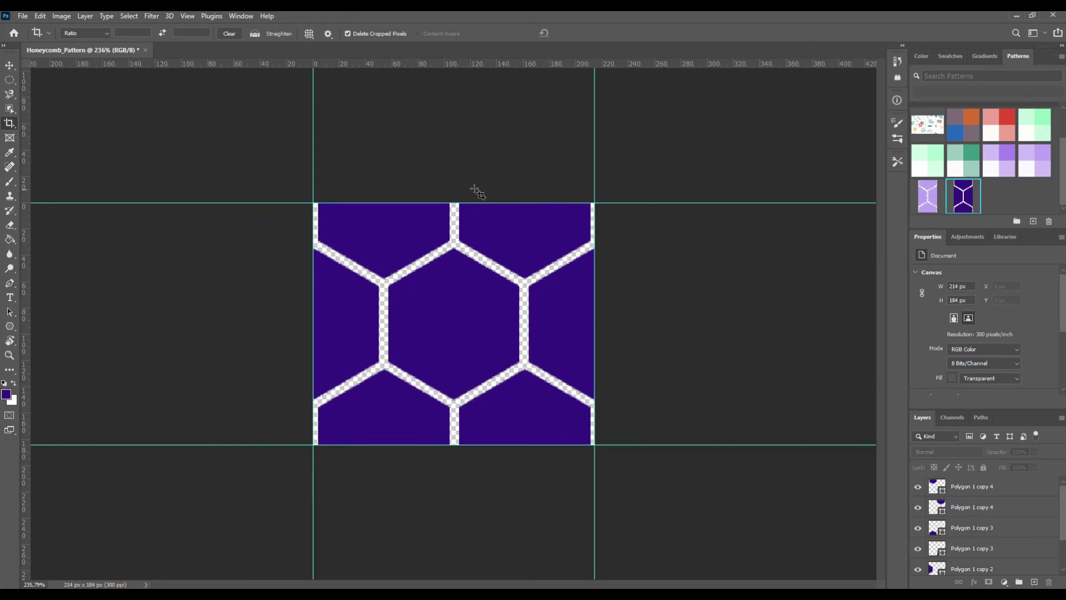
{"action": "left_click", "coordinate": [22, 16]}
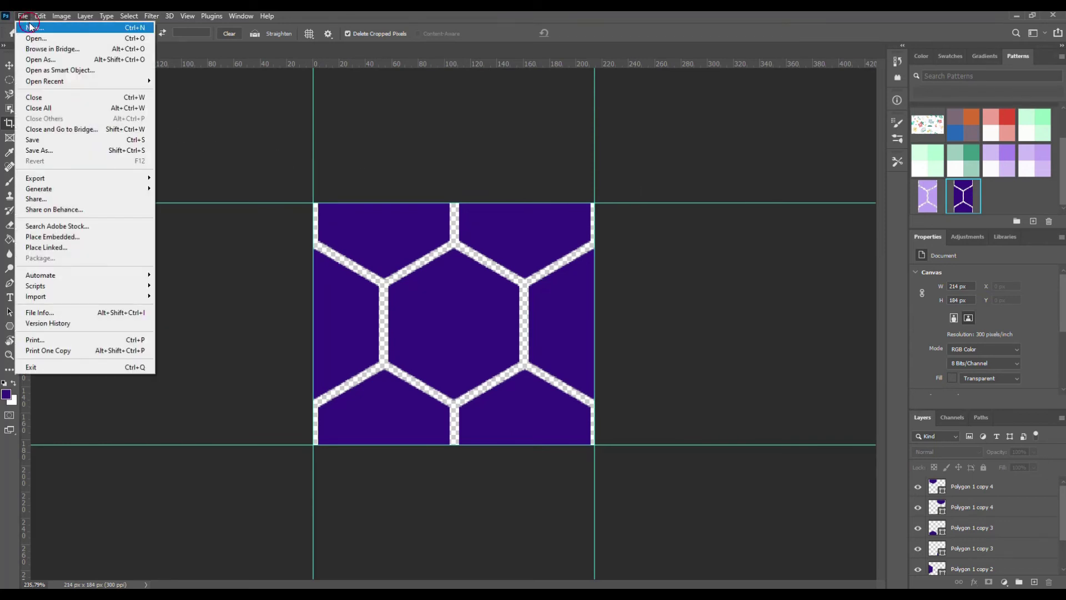
Step: Create a new 1920×1080 document from the Web Large preset
{"action": "left_click", "coordinate": [33, 26]}
{"action": "left_click", "coordinate": [371, 192]}
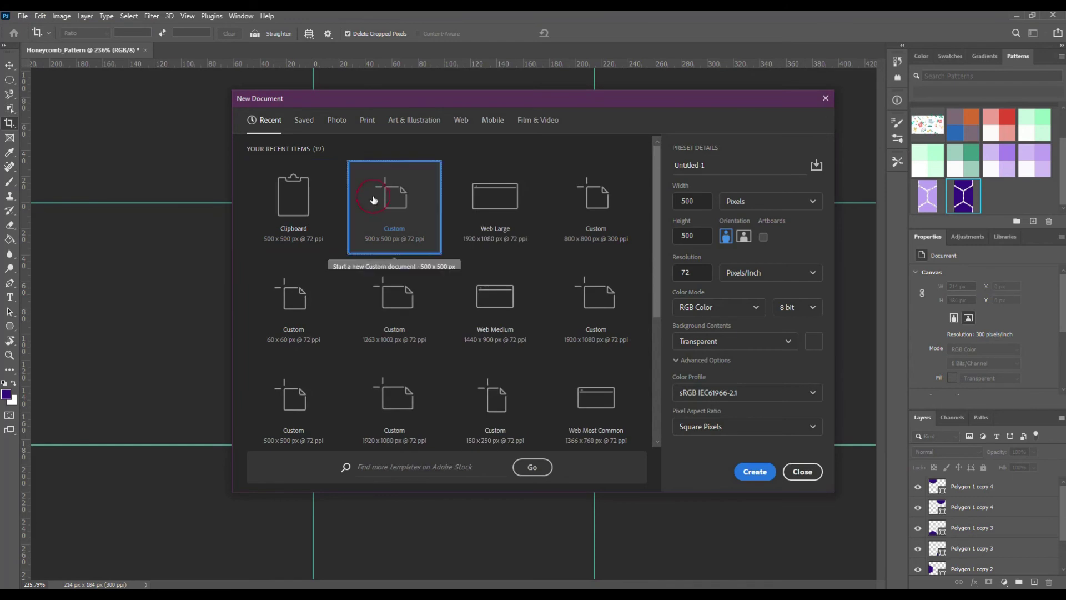
{"action": "left_click", "coordinate": [528, 208]}
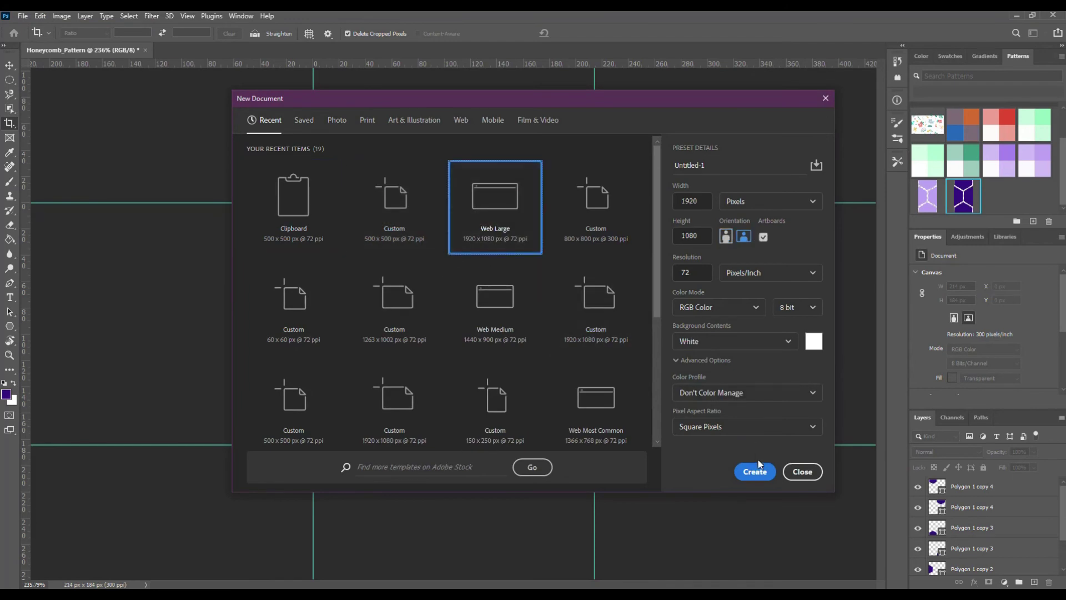
{"action": "left_click", "coordinate": [760, 478]}
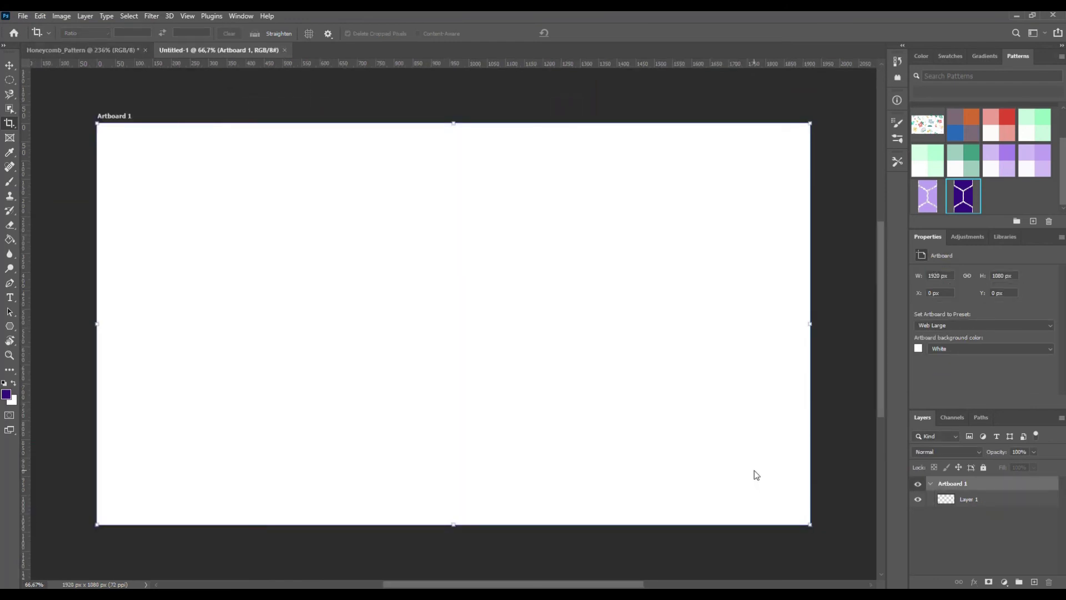
Step: Fill Layer 1 with the purple Honeycomb_Pattern
{"action": "key", "text": "v"}
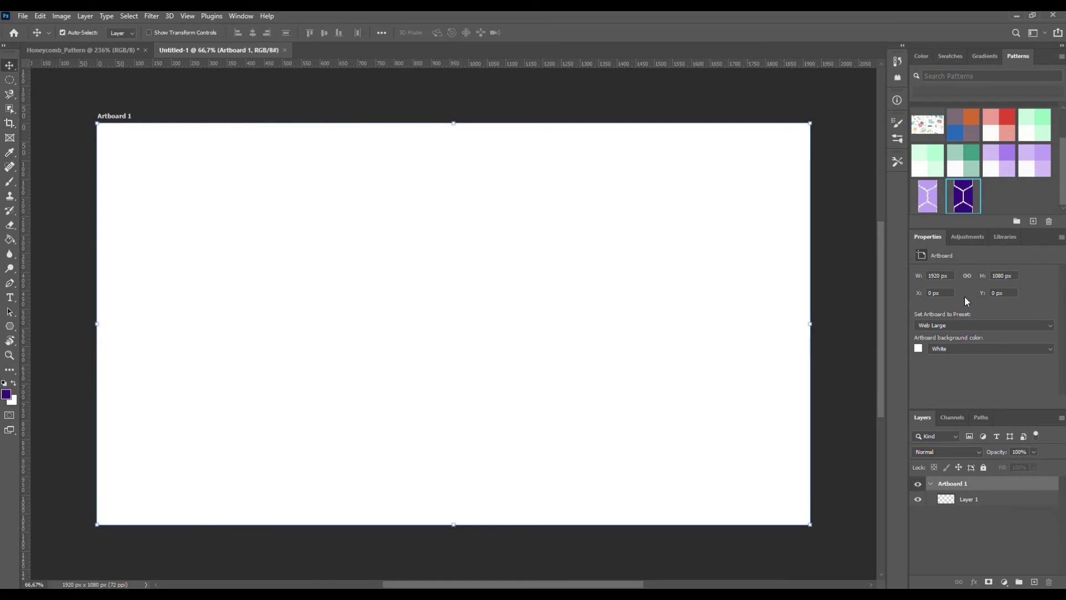
{"action": "left_click", "coordinate": [978, 499]}
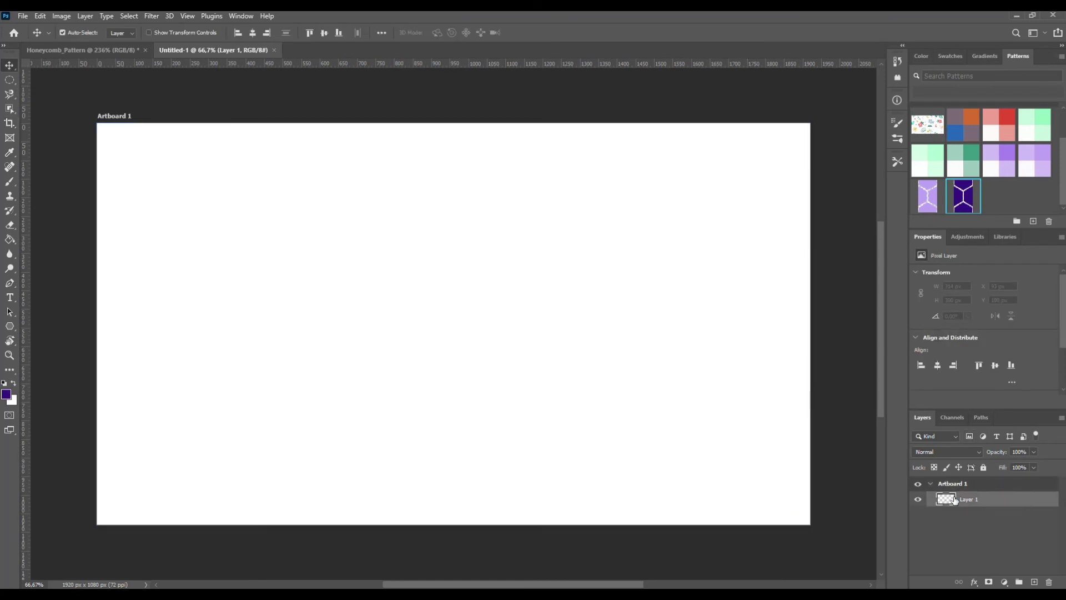
{"action": "left_click", "coordinate": [40, 16]}
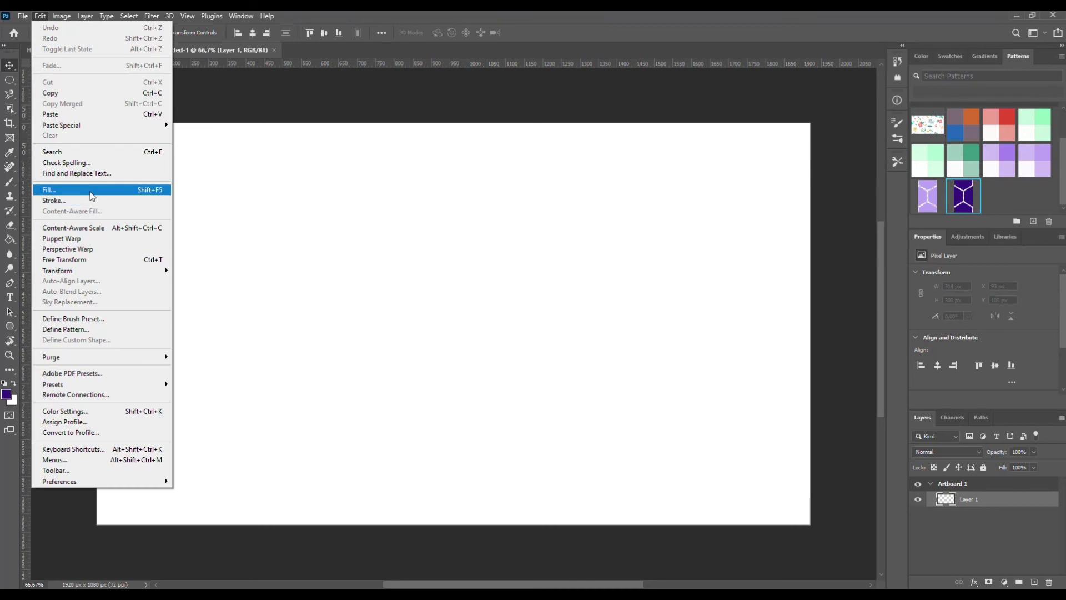
{"action": "left_click", "coordinate": [50, 190]}
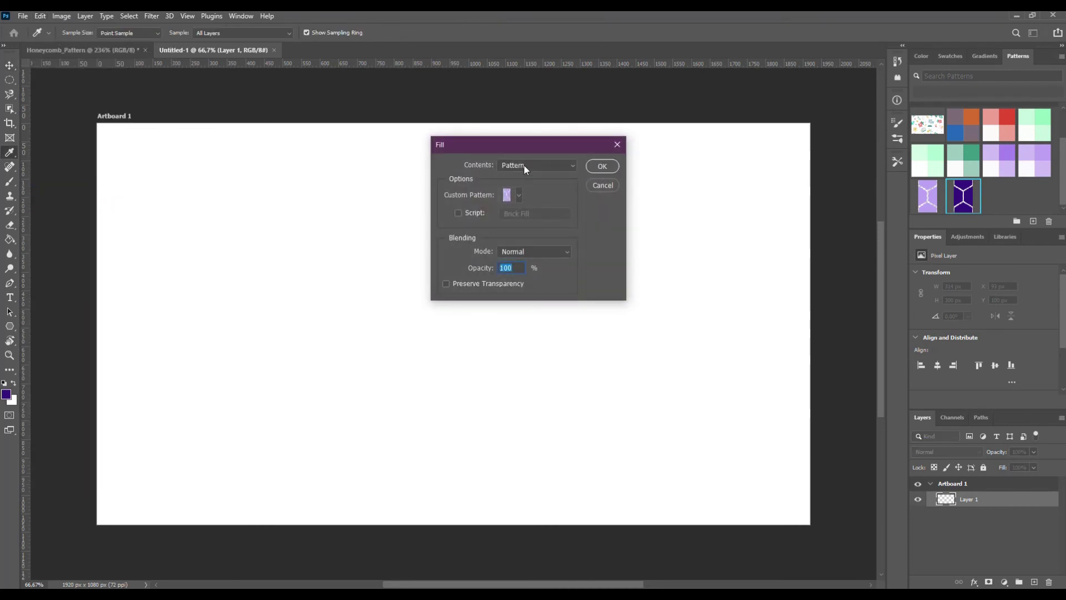
{"action": "left_click", "coordinate": [518, 195]}
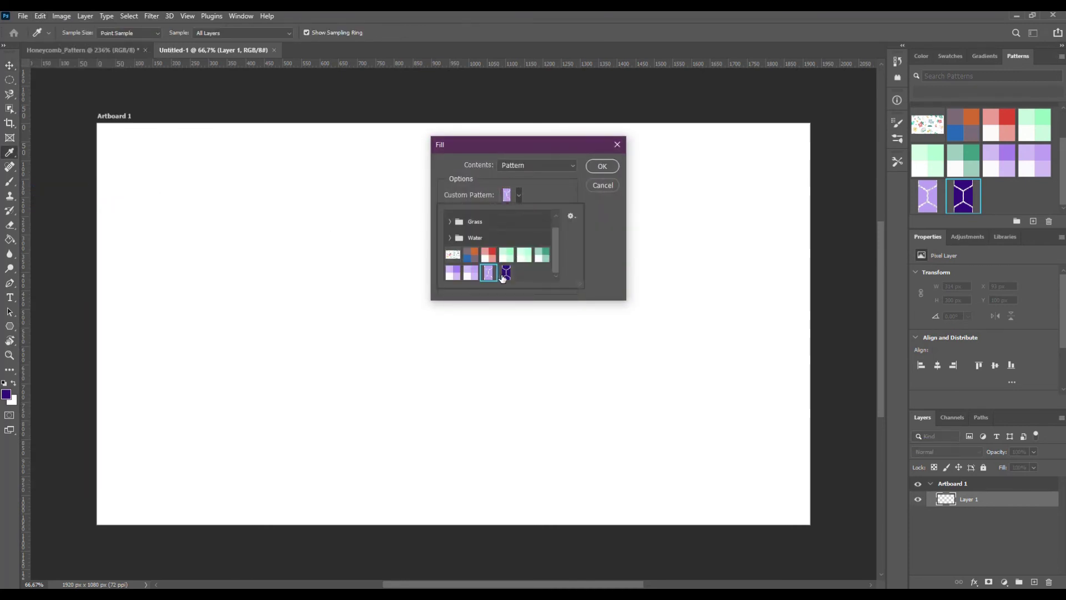
{"action": "left_click", "coordinate": [504, 272]}
{"action": "left_click", "coordinate": [528, 185]}
{"action": "left_click", "coordinate": [603, 166]}
{"action": "key", "text": "v"}
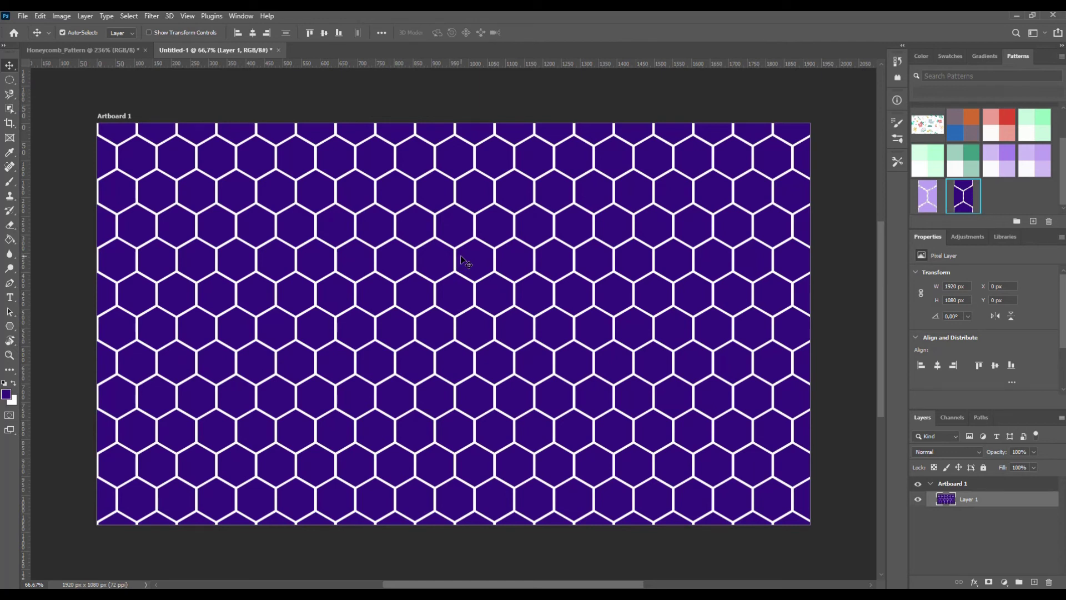
Step: Add a crimson (f01351) Solid Color fill layer and clip it to the honeycomb layer
{"action": "left_click", "coordinate": [1005, 582]}
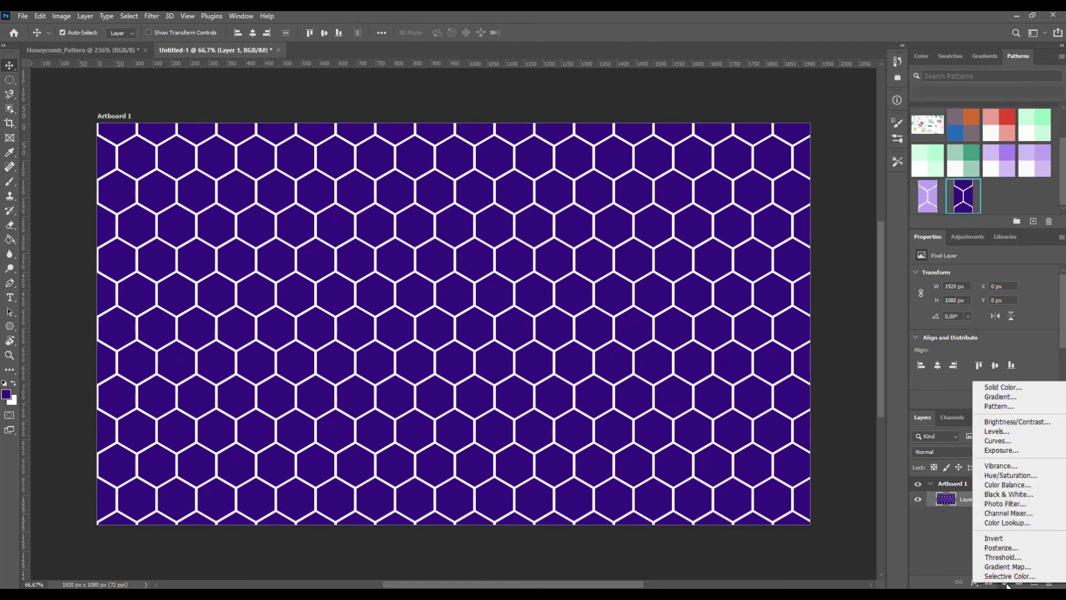
{"action": "left_click", "coordinate": [994, 388]}
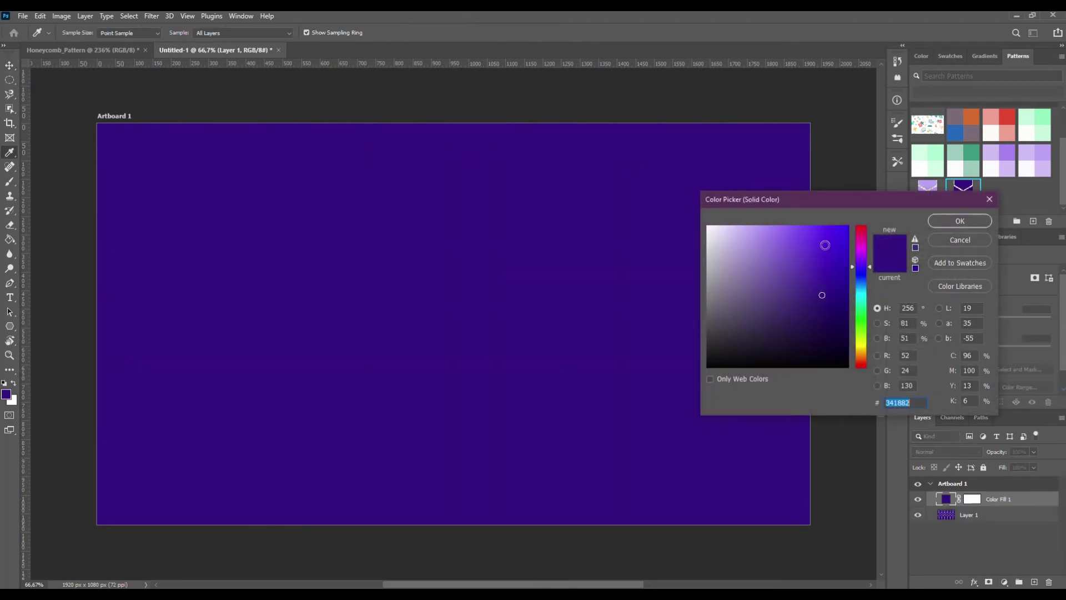
{"action": "left_click_drag", "start_coordinate": [863, 262], "coordinate": [862, 247]}
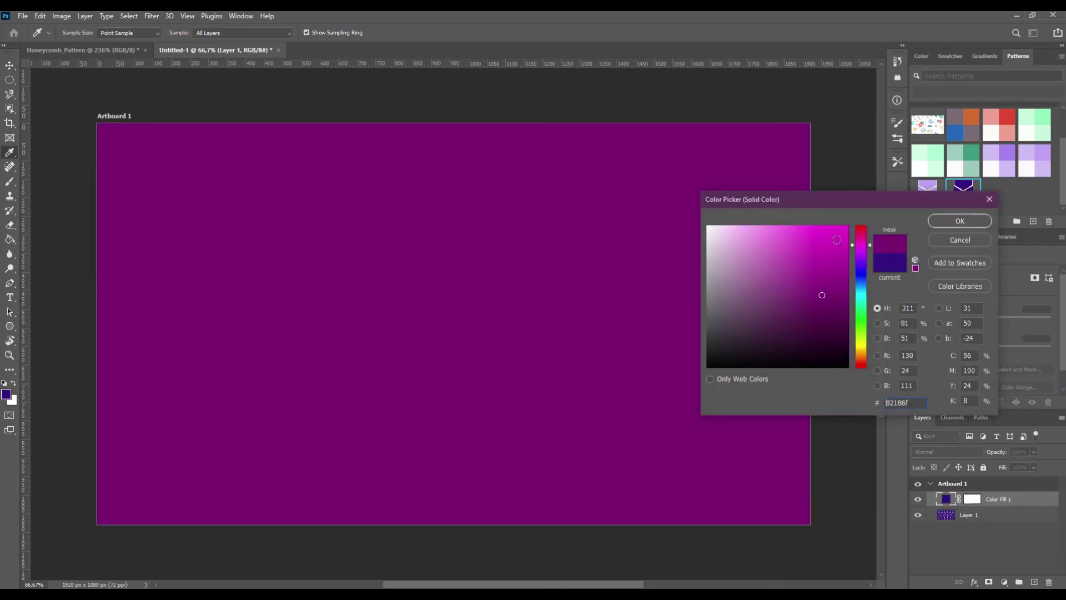
{"action": "left_click", "coordinate": [828, 236]}
{"action": "left_click", "coordinate": [840, 248]}
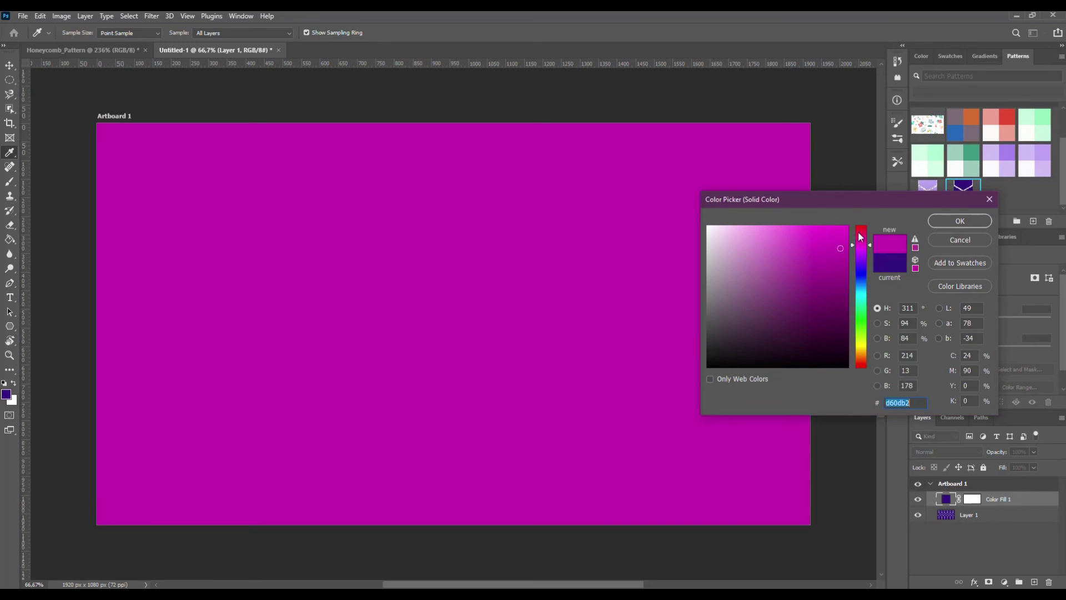
{"action": "left_click_drag", "start_coordinate": [859, 245], "coordinate": [860, 232]}
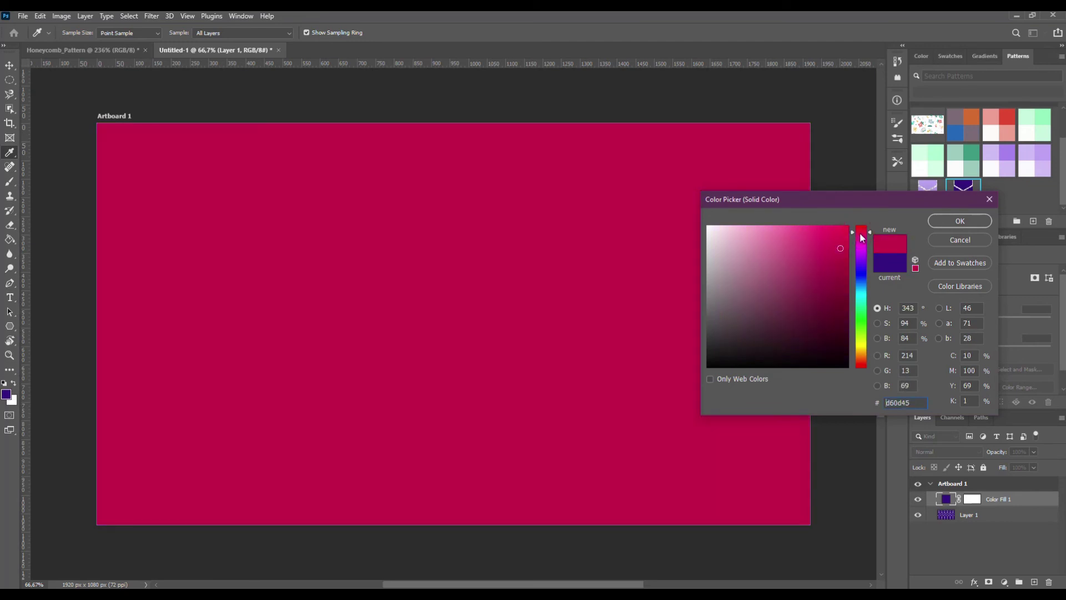
{"action": "left_click", "coordinate": [950, 222]}
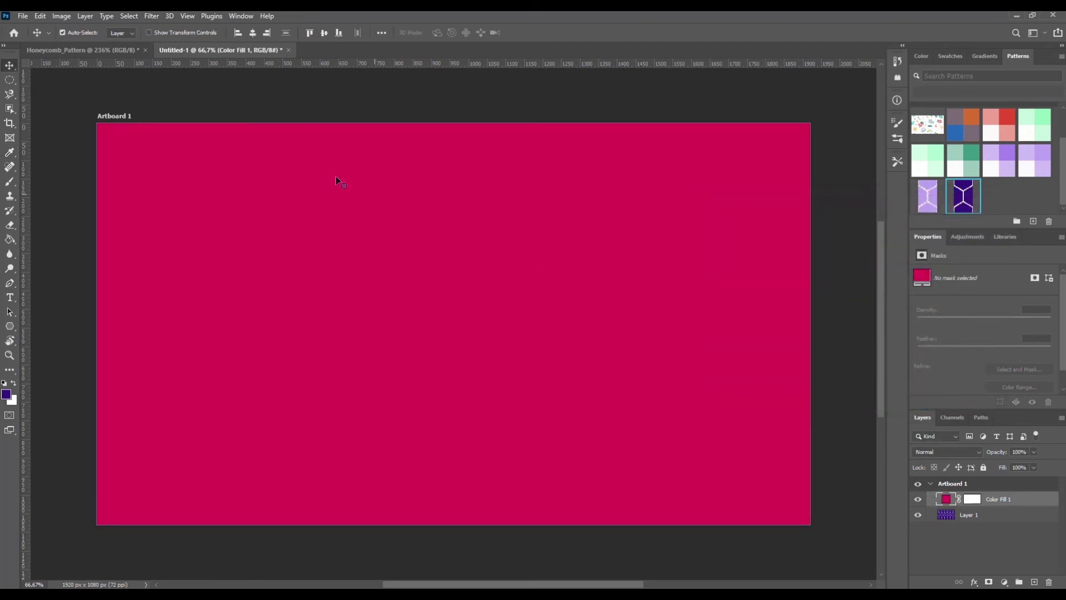
{"action": "left_click", "coordinate": [84, 16]}
{"action": "left_click", "coordinate": [150, 211]}
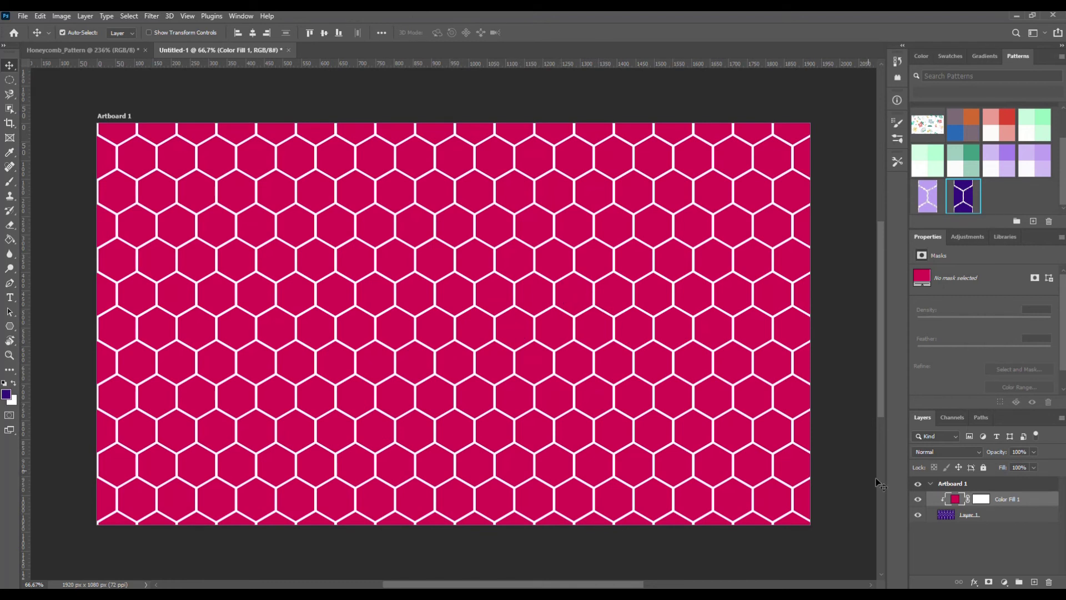
Step: Hide Color Fill 1, select Layer 1, and set the foreground colour to lighter purple
{"action": "left_click", "coordinate": [919, 501]}
{"action": "left_click", "coordinate": [994, 518]}
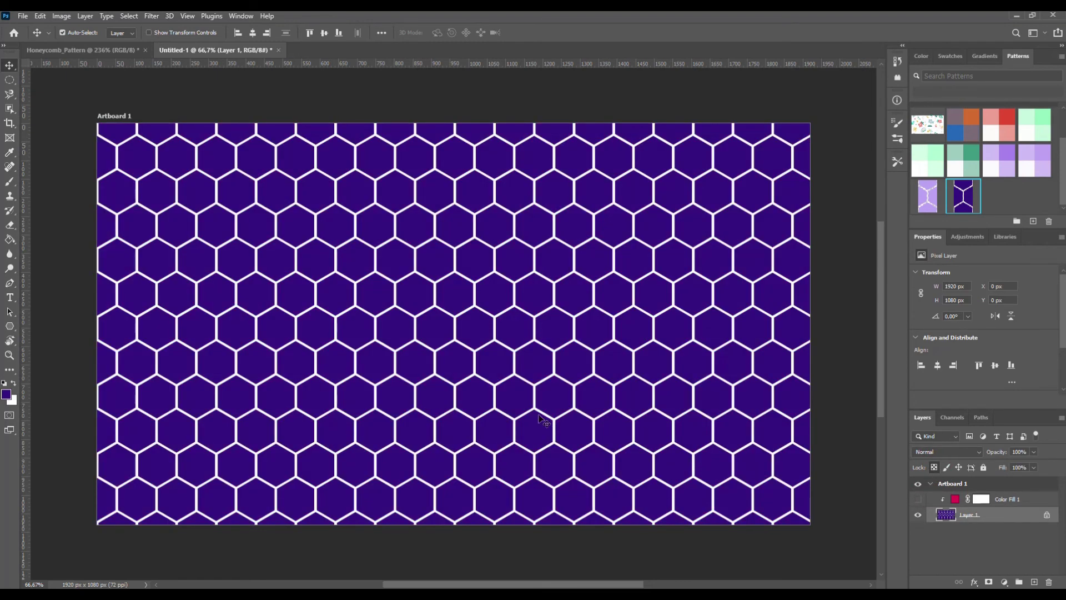
{"action": "left_click", "coordinate": [7, 394]}
{"action": "left_click", "coordinate": [780, 255]}
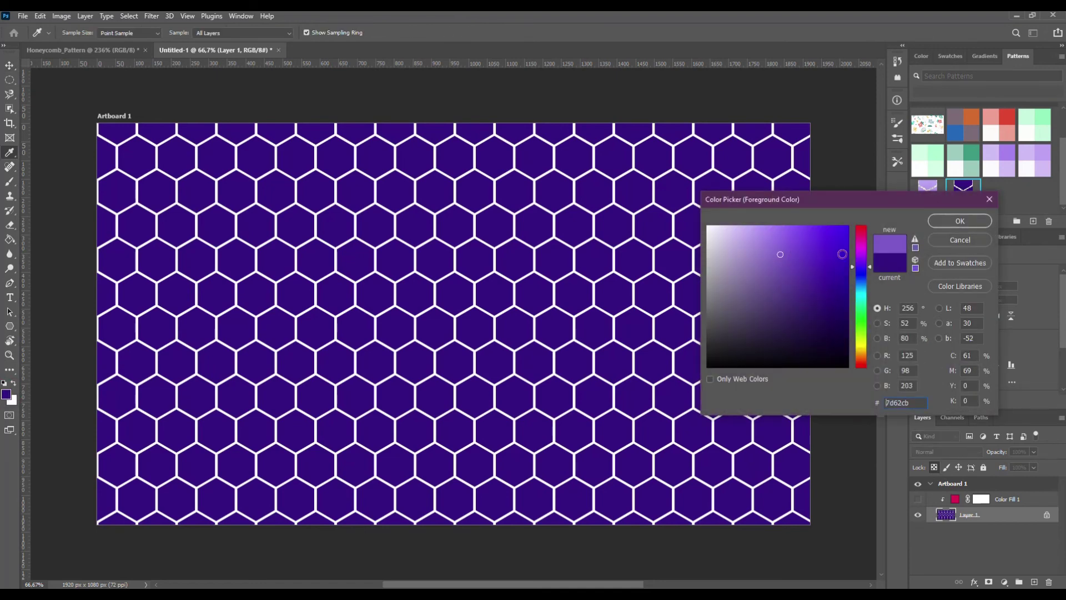
{"action": "left_click", "coordinate": [944, 221]}
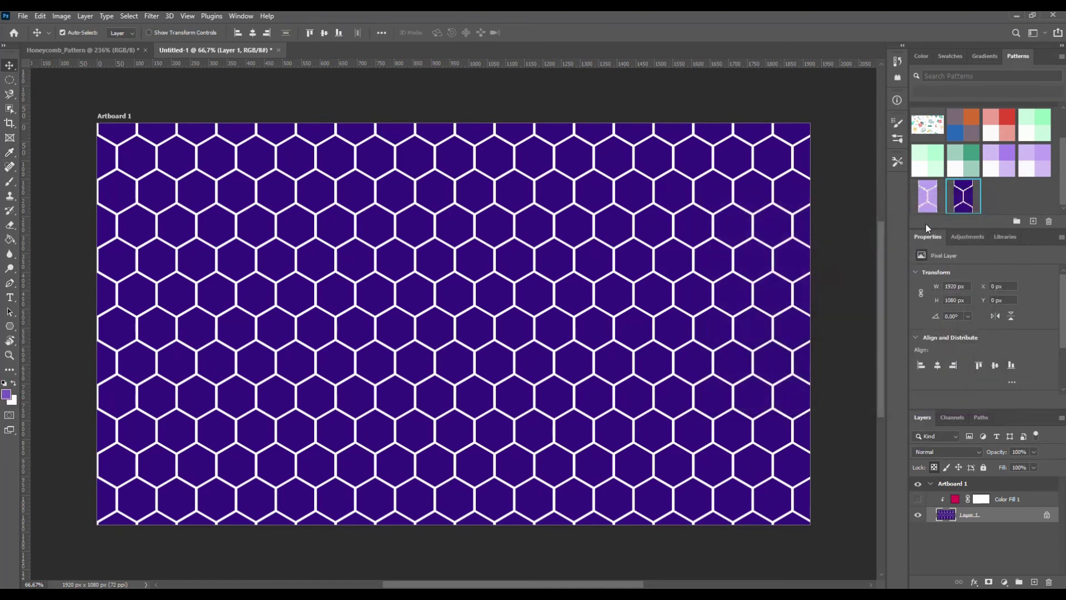
Step: Paint Bucket nine scattered hexagons with the lighter purple
{"action": "left_click", "coordinate": [9, 239]}
{"action": "left_click", "coordinate": [196, 260]}
{"action": "left_click", "coordinate": [297, 227]}
{"action": "left_click", "coordinate": [296, 362]}
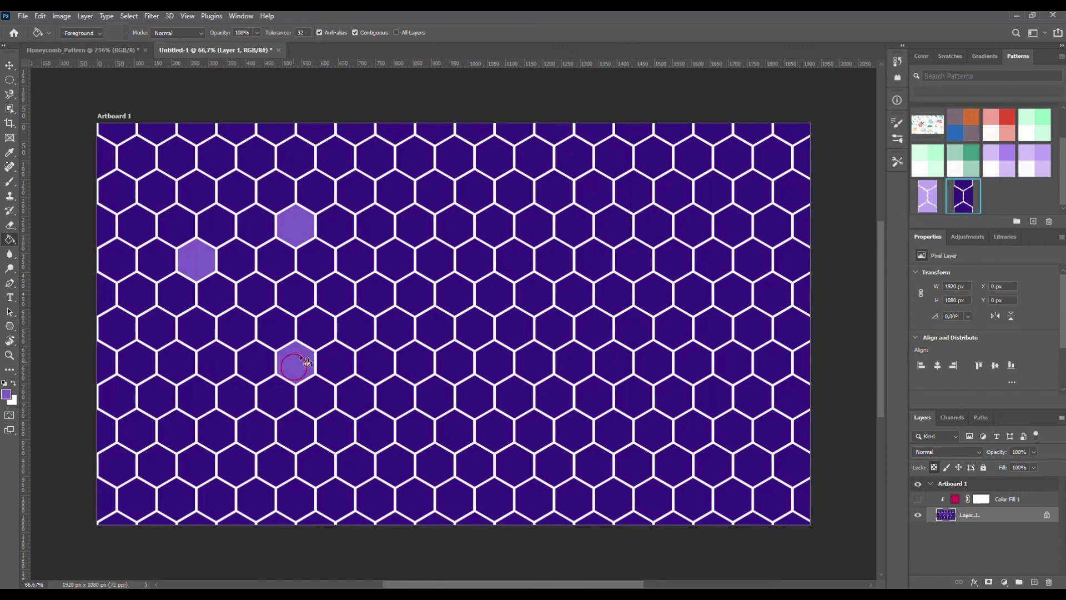
{"action": "left_click", "coordinate": [396, 328]}
{"action": "left_click", "coordinate": [435, 260]}
{"action": "left_click", "coordinate": [514, 192]}
{"action": "left_click", "coordinate": [534, 225]}
{"action": "left_click", "coordinate": [629, 195]}
{"action": "left_click", "coordinate": [481, 397]}
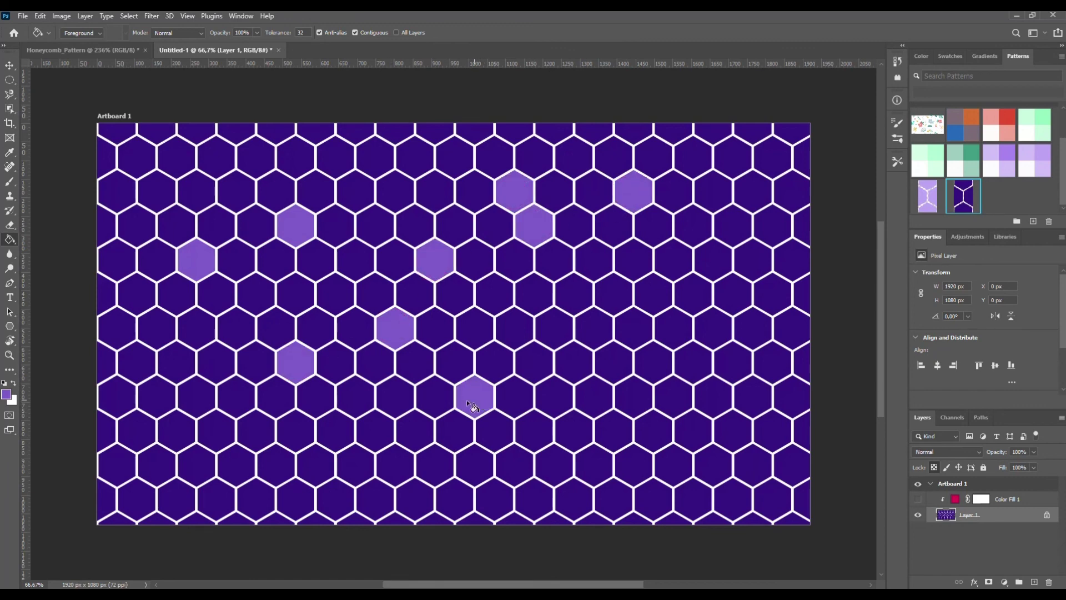
Step: Change the foreground colour to a bright magenta
{"action": "left_click", "coordinate": [7, 394]}
{"action": "left_click", "coordinate": [860, 248]}
{"action": "left_click", "coordinate": [825, 250]}
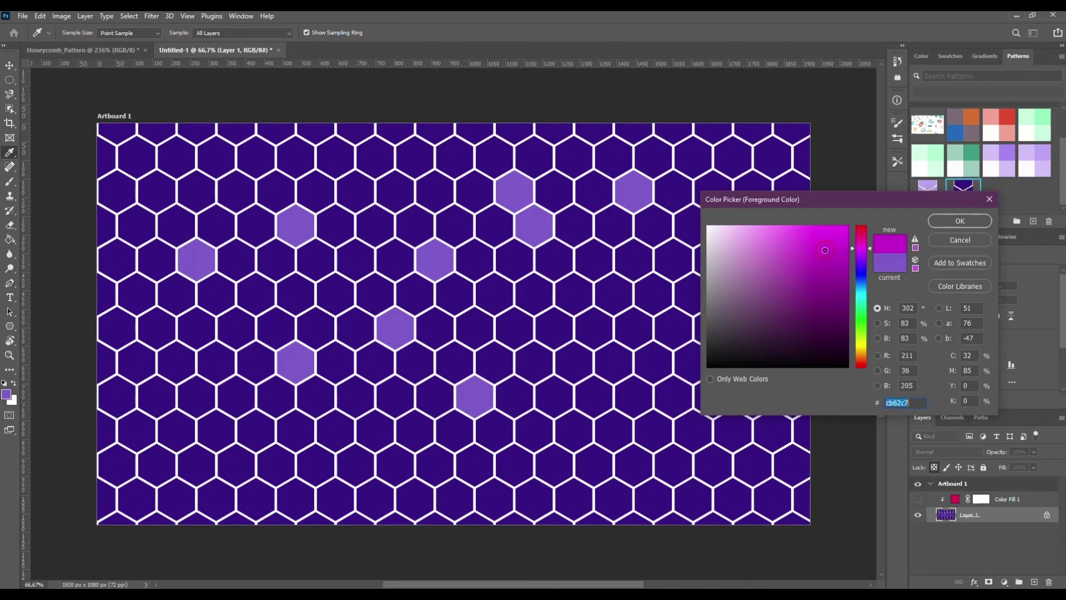
{"action": "left_click", "coordinate": [959, 220]}
Step: Paint Bucket six more scattered hexagons with magenta
{"action": "key", "text": "g"}
{"action": "left_click", "coordinate": [574, 430]}
{"action": "left_click", "coordinate": [479, 334]}
{"action": "left_click", "coordinate": [360, 262]}
{"action": "left_click", "coordinate": [212, 358]}
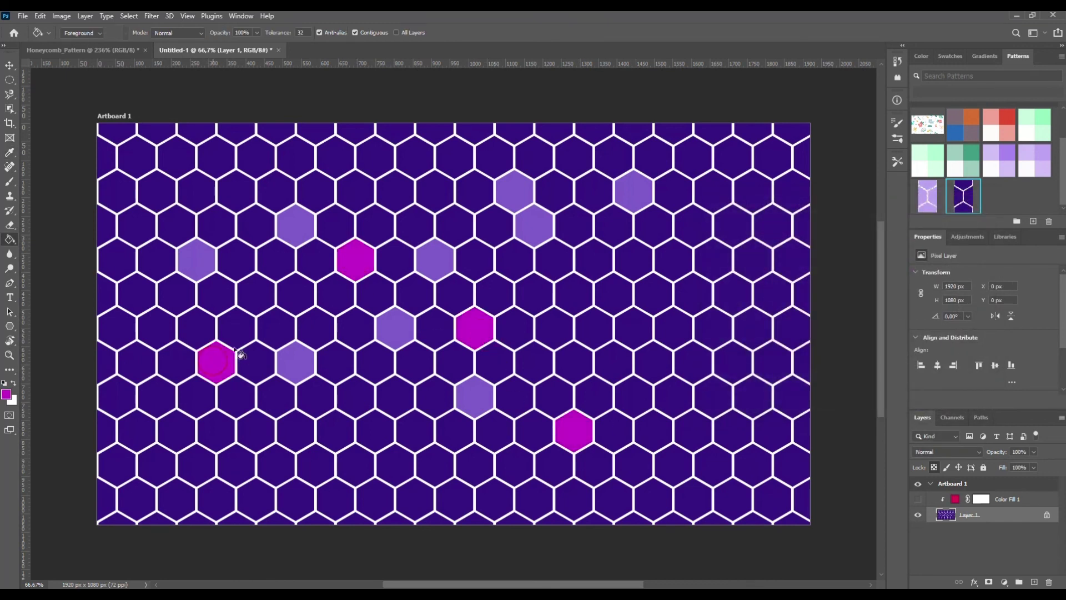
{"action": "left_click", "coordinate": [300, 299]}
{"action": "left_click", "coordinate": [359, 479]}
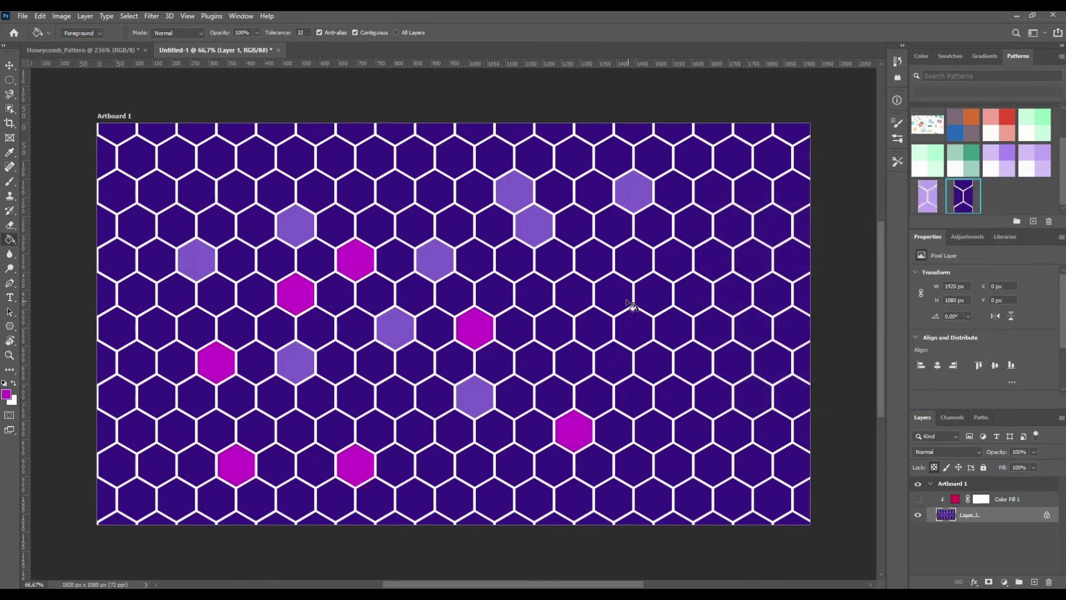